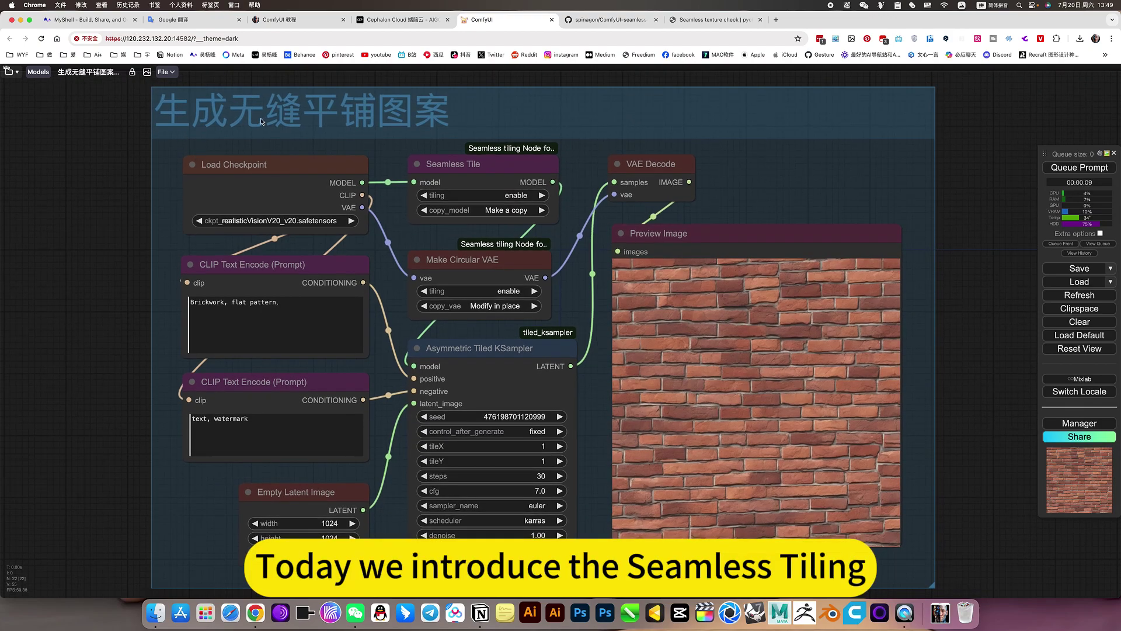
# - Examine the prompt-based seamless pattern workflow, including its brick preview and the Seamless Tile and Make Circular VAE nodes
pyautogui.scroll(-2, 286, 119)
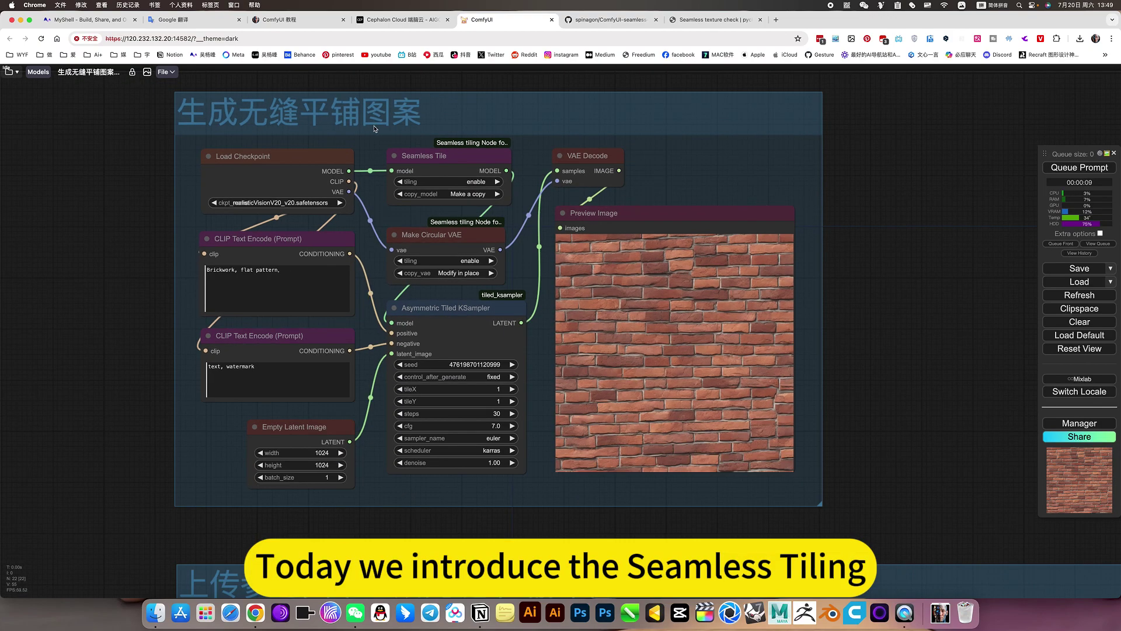
pyautogui.scroll(6, 698, 353)
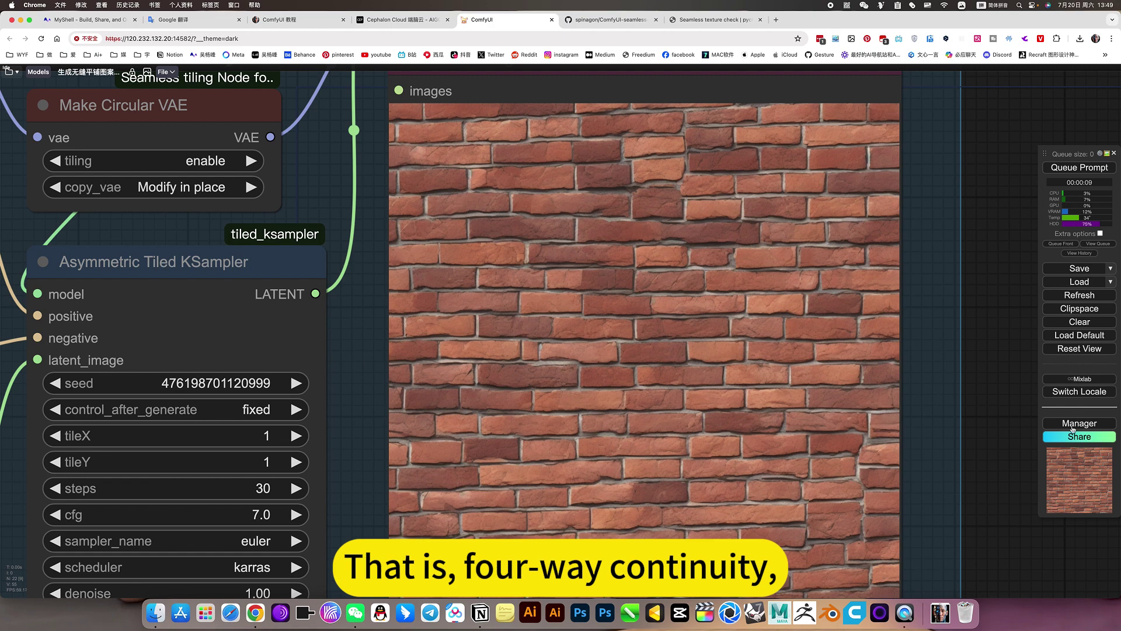
pyautogui.scroll(-3, 755, 380)
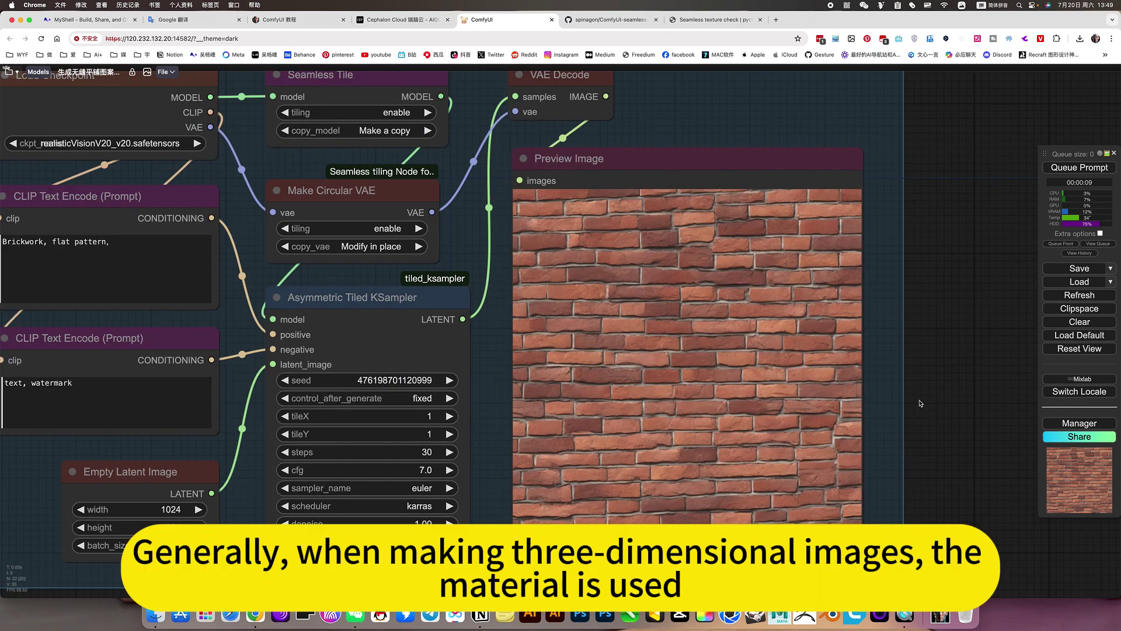
pyautogui.scroll(-5, 935, 415)
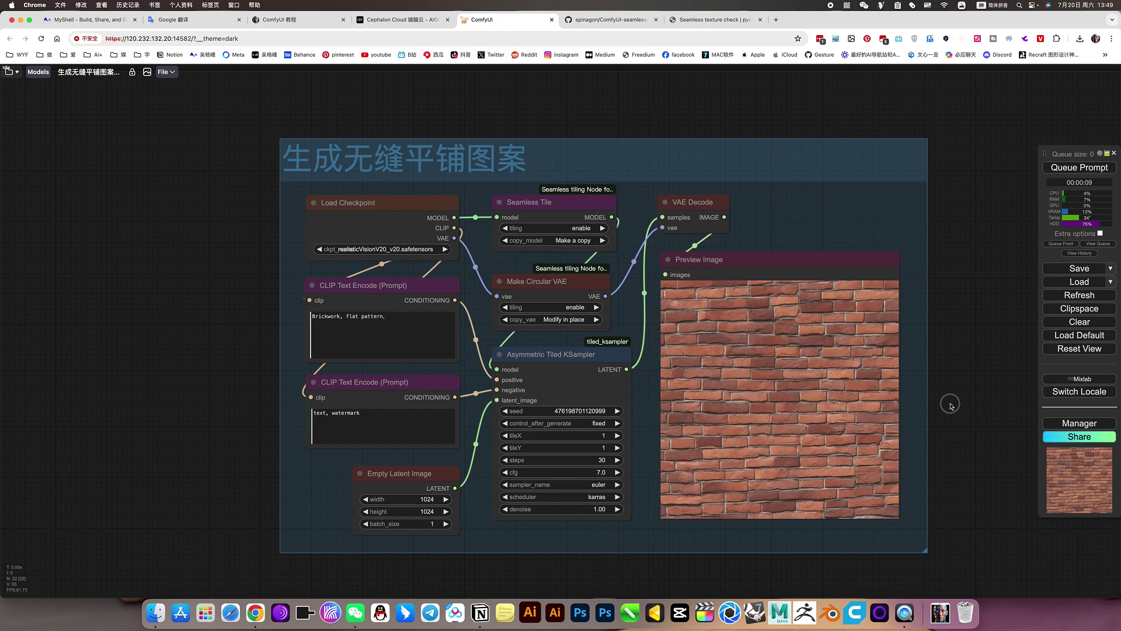
pyautogui.moveTo(951, 404); pyautogui.dragTo(944, 410)
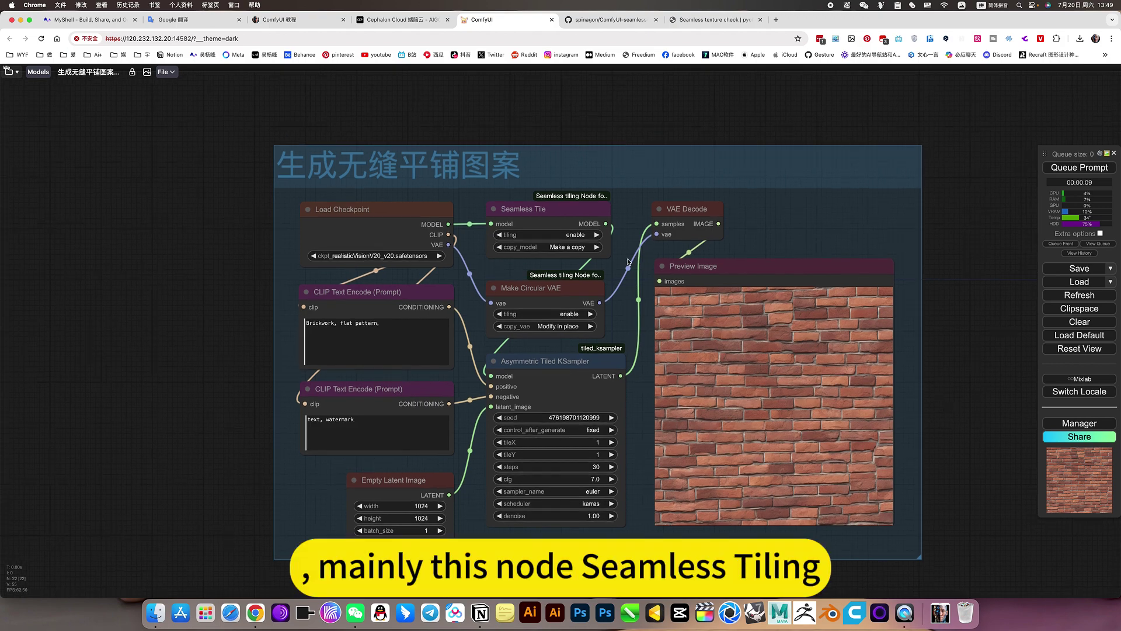
pyautogui.scroll(10, 561, 186)
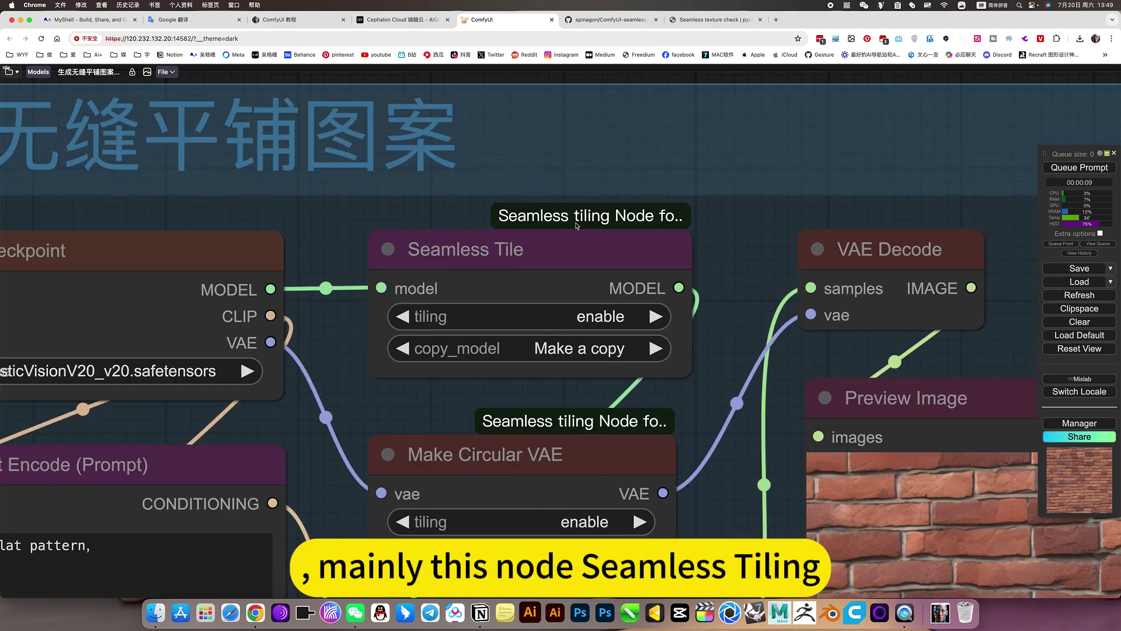
pyautogui.scroll(-8, 577, 238)
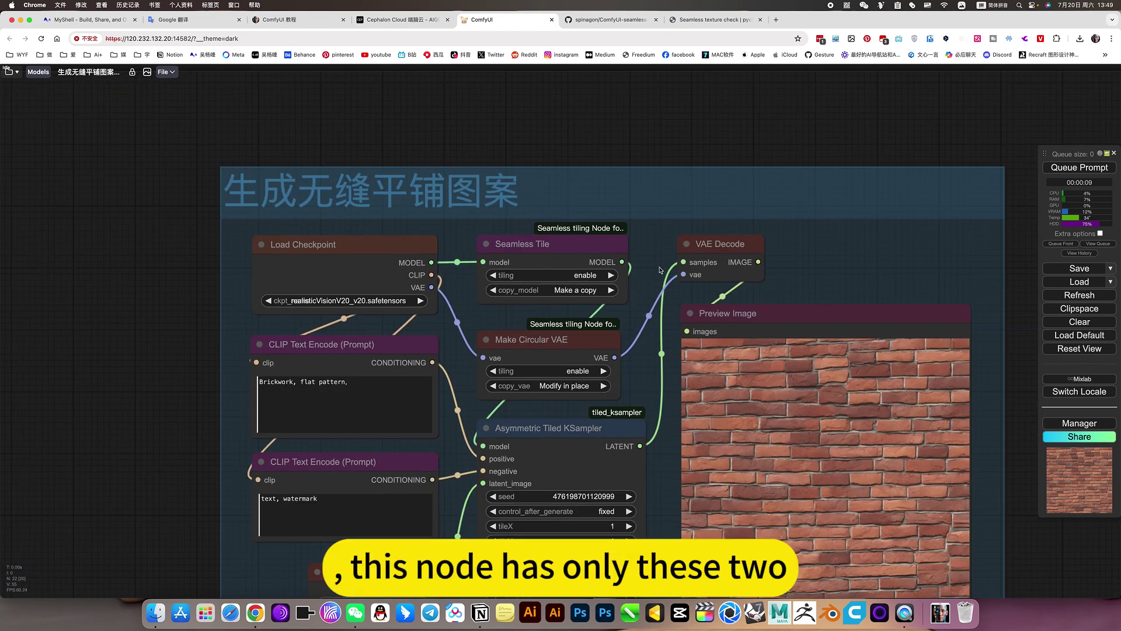
pyautogui.click(551, 337)
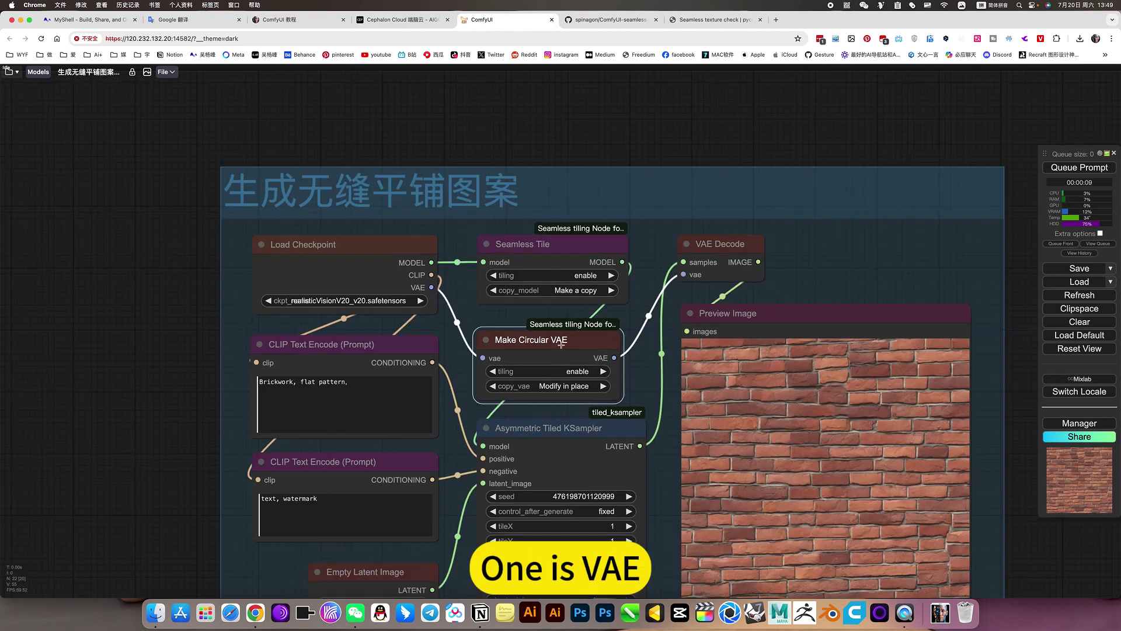
pyautogui.click(573, 244)
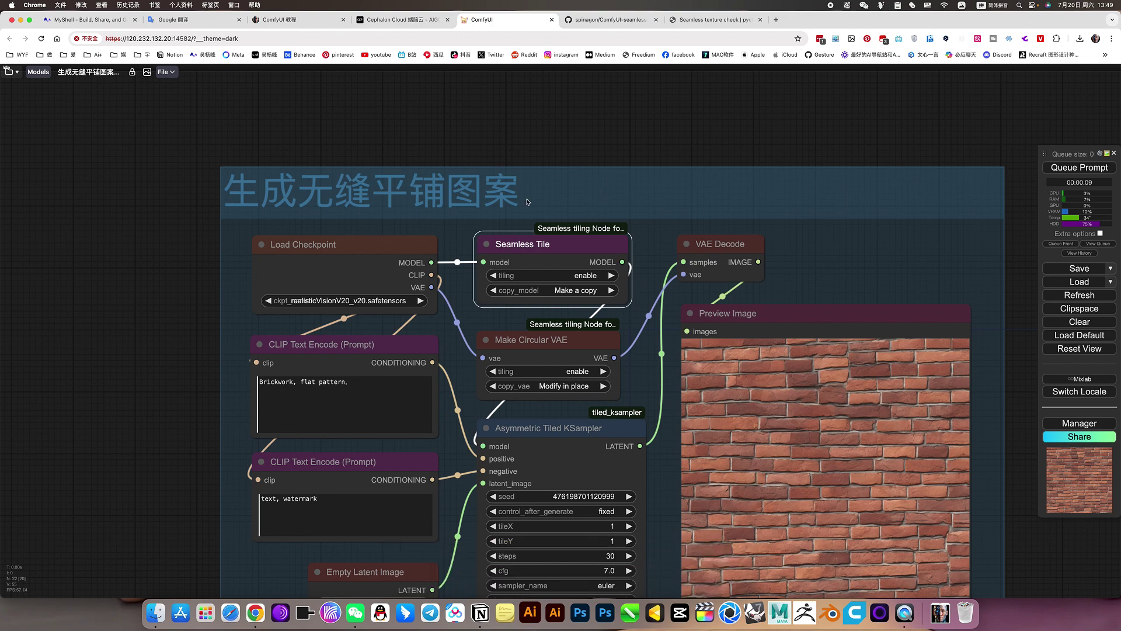
# - Look over the ComfyUI-seamless-tiling repository page on GitHub and return to the ComfyUI workflow
pyautogui.click(594, 23)
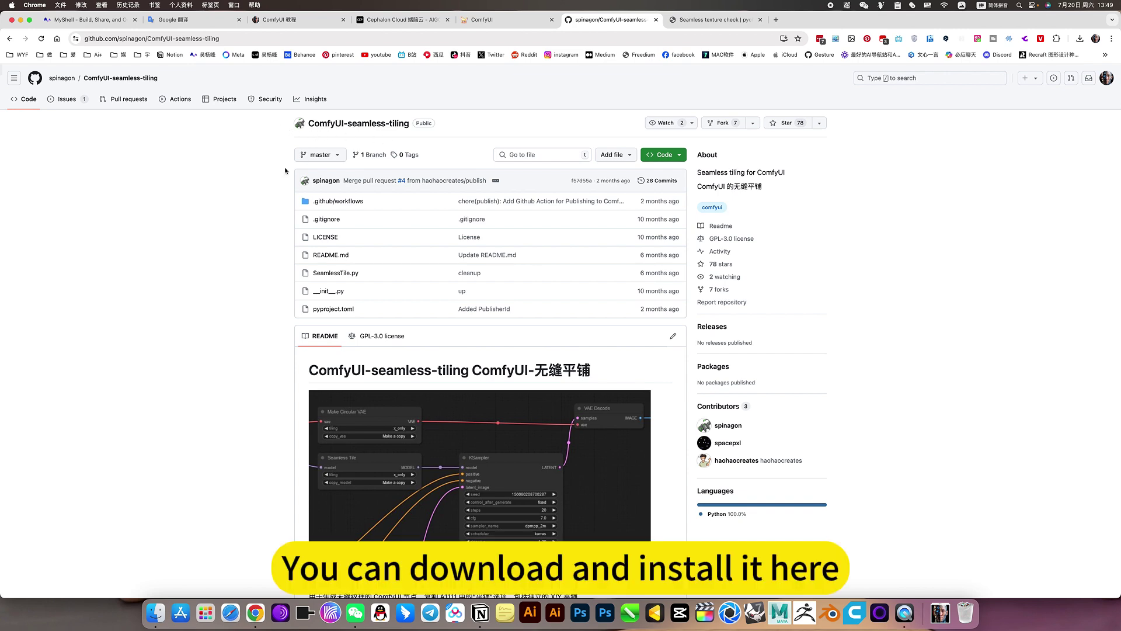
pyautogui.scroll(-3, 225, 208)
pyautogui.scroll(3, 225, 207)
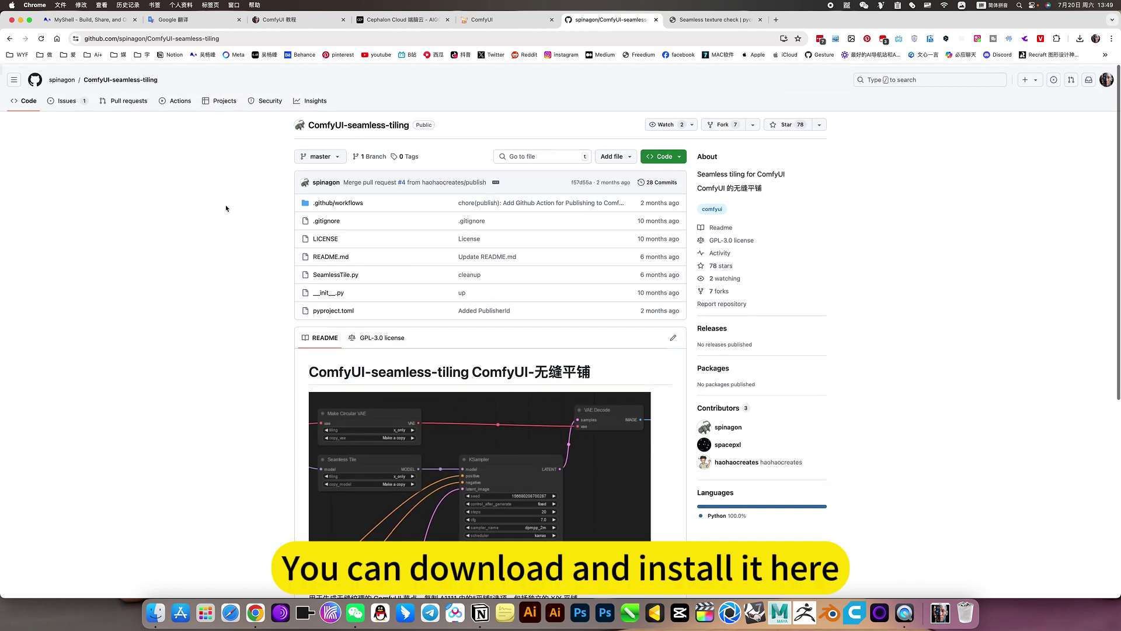
pyautogui.click(517, 22)
# - Examine the prompt-based pattern group and the reference-image pattern group beneath it in the workflow
pyautogui.scroll(-5, 170, 292)
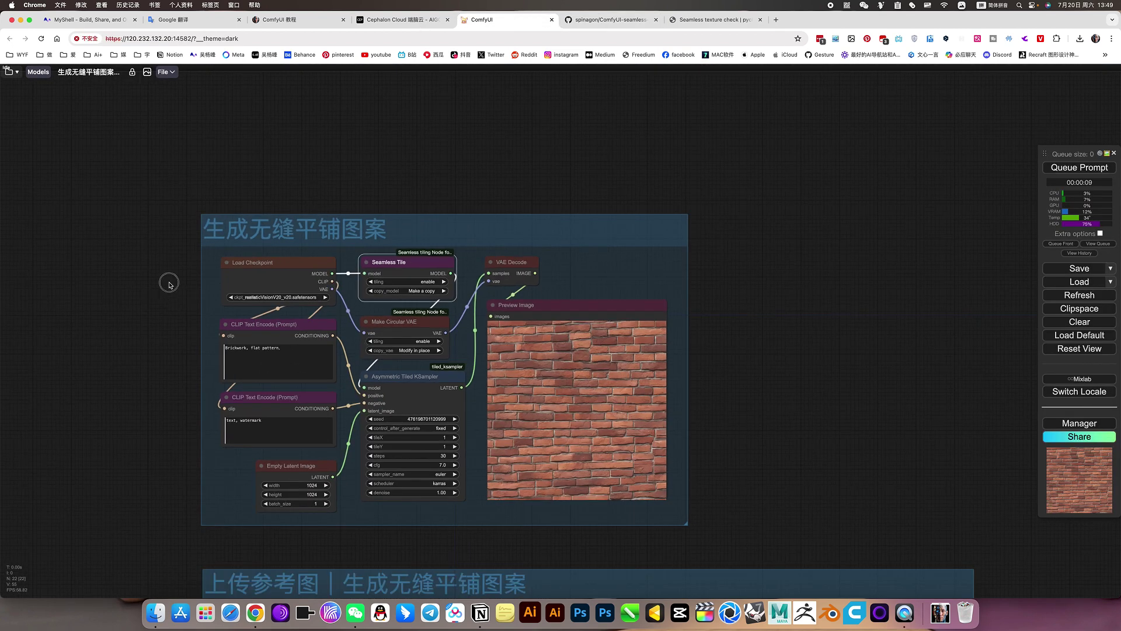
pyautogui.moveTo(169, 282); pyautogui.dragTo(226, 225)
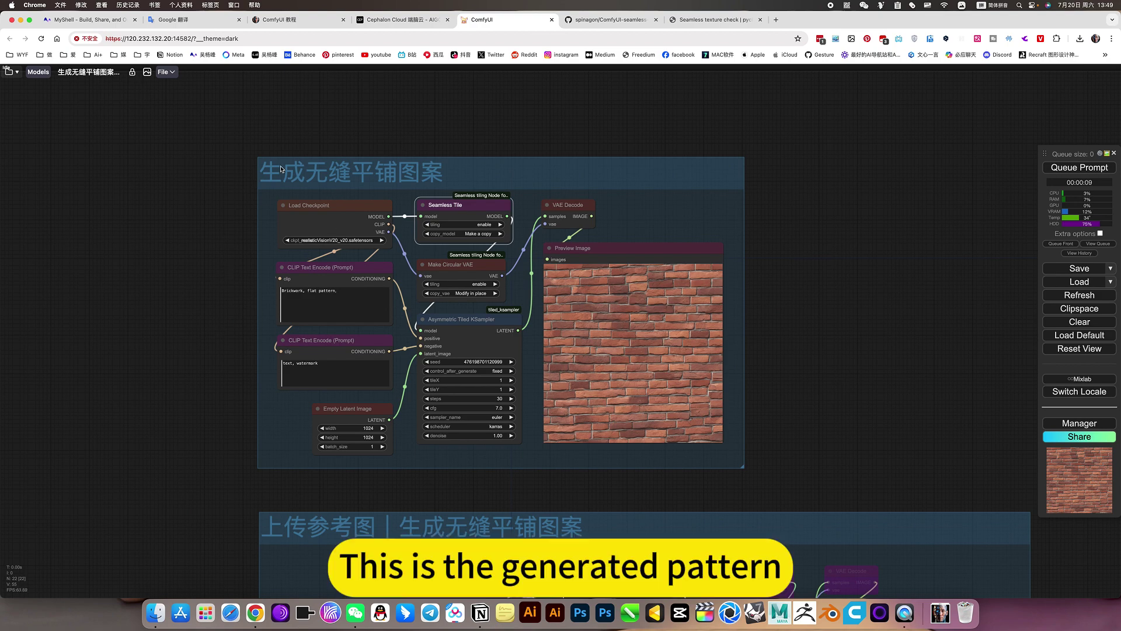
pyautogui.scroll(6, 322, 246)
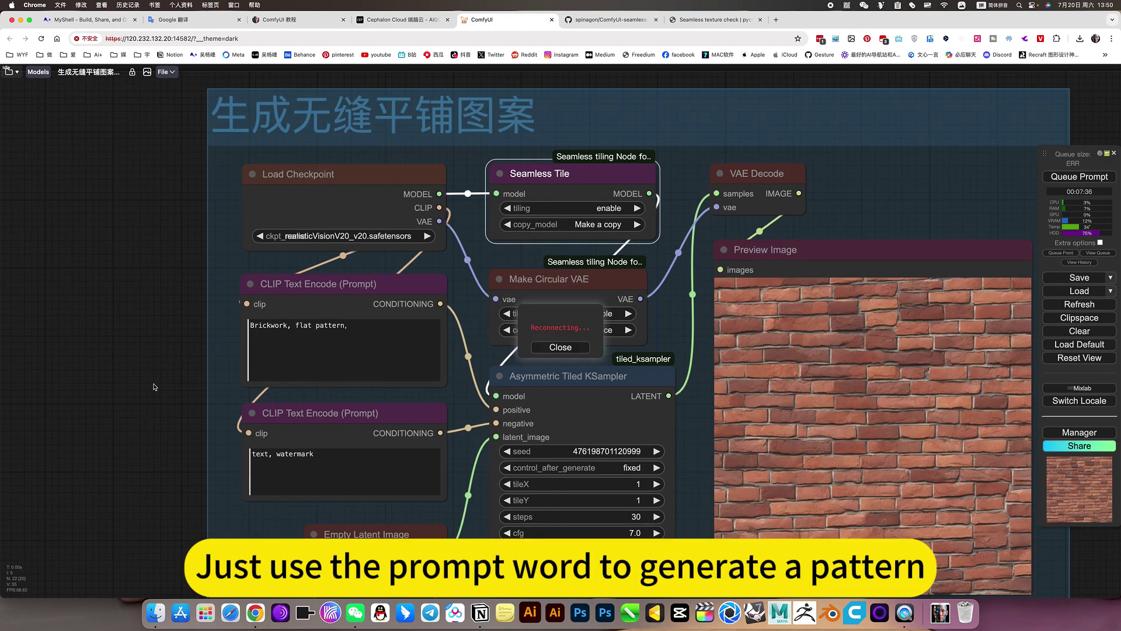
pyautogui.scroll(-7, 153, 387)
pyautogui.moveTo(140, 395); pyautogui.dragTo(257, 144)
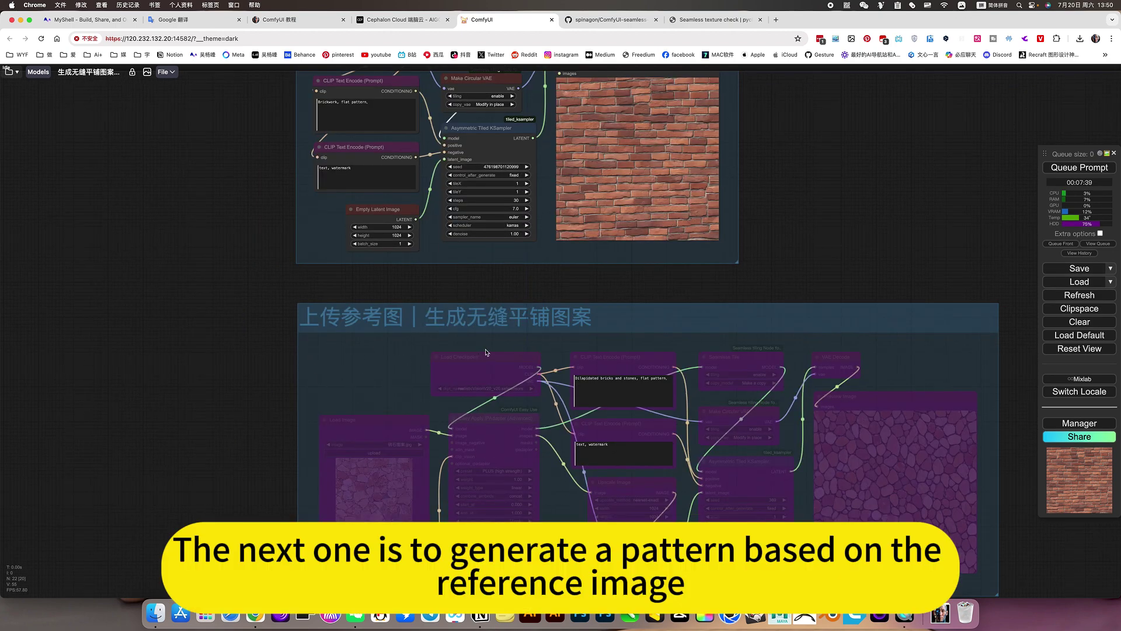
pyautogui.moveTo(812, 238); pyautogui.dragTo(806, 403)
pyautogui.scroll(5, 549, 316)
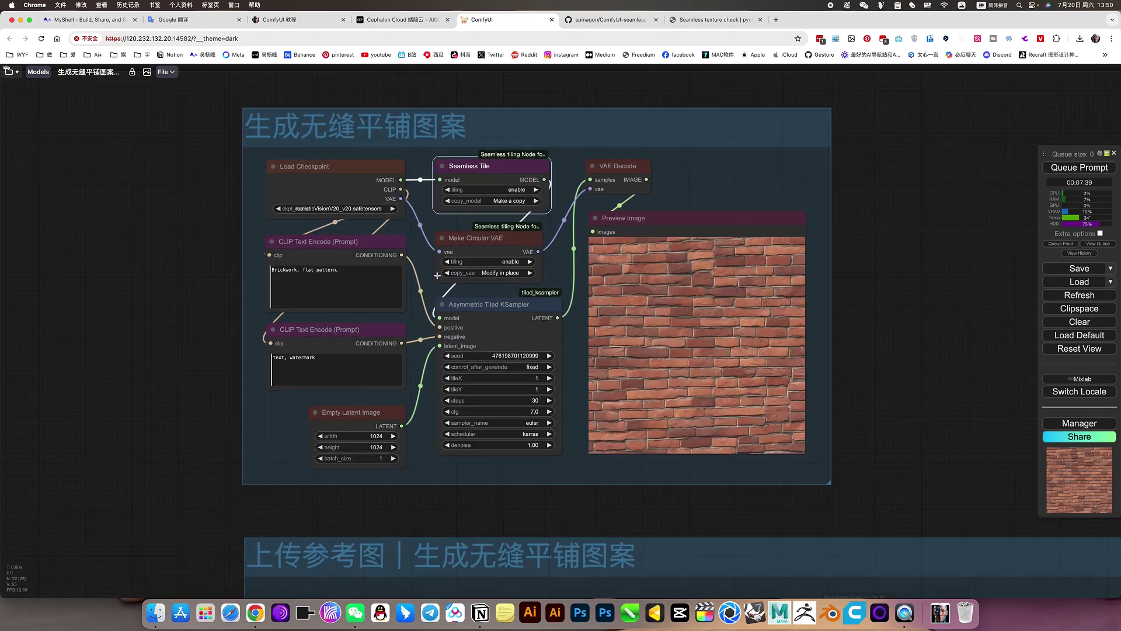
pyautogui.moveTo(945, 311); pyautogui.dragTo(940, 356)
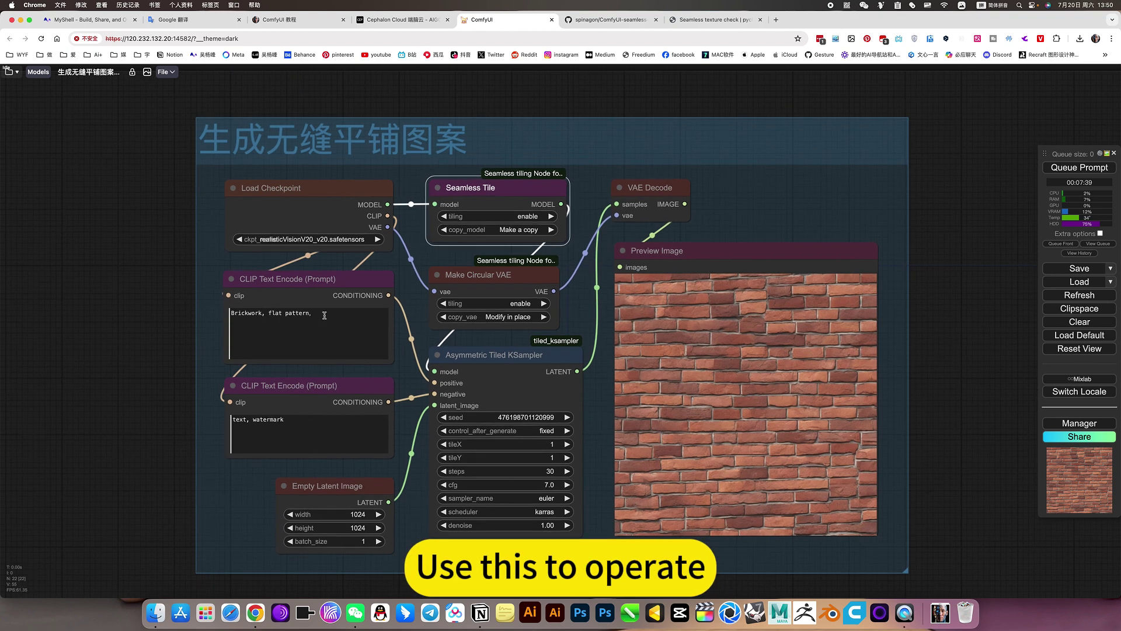
pyautogui.click(325, 316)
pyautogui.click(567, 417)
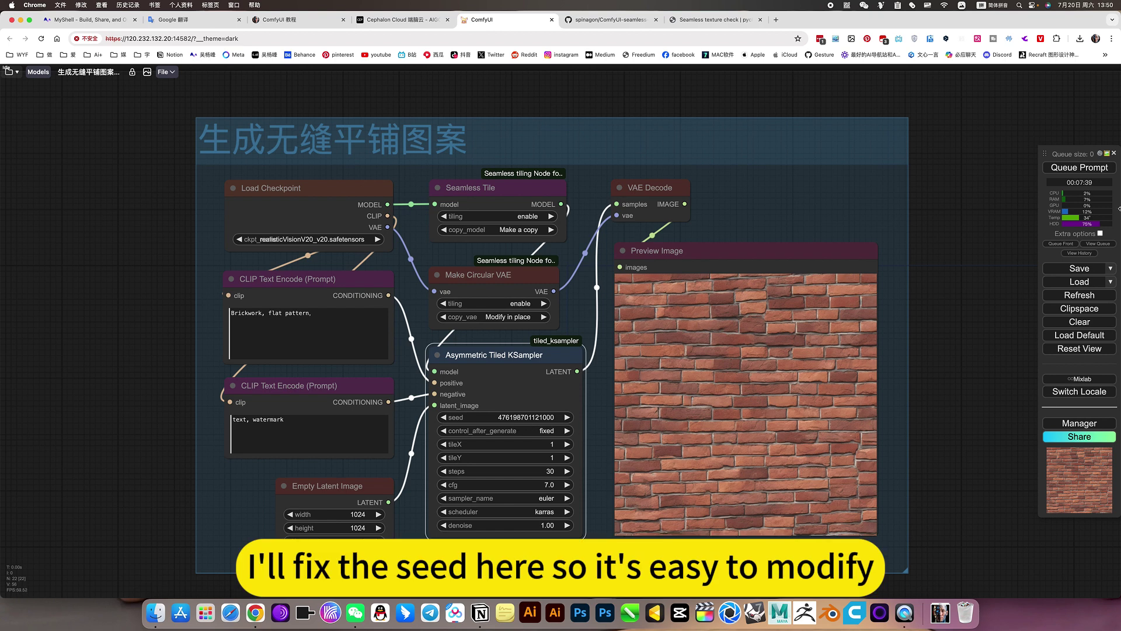
pyautogui.click(1081, 168)
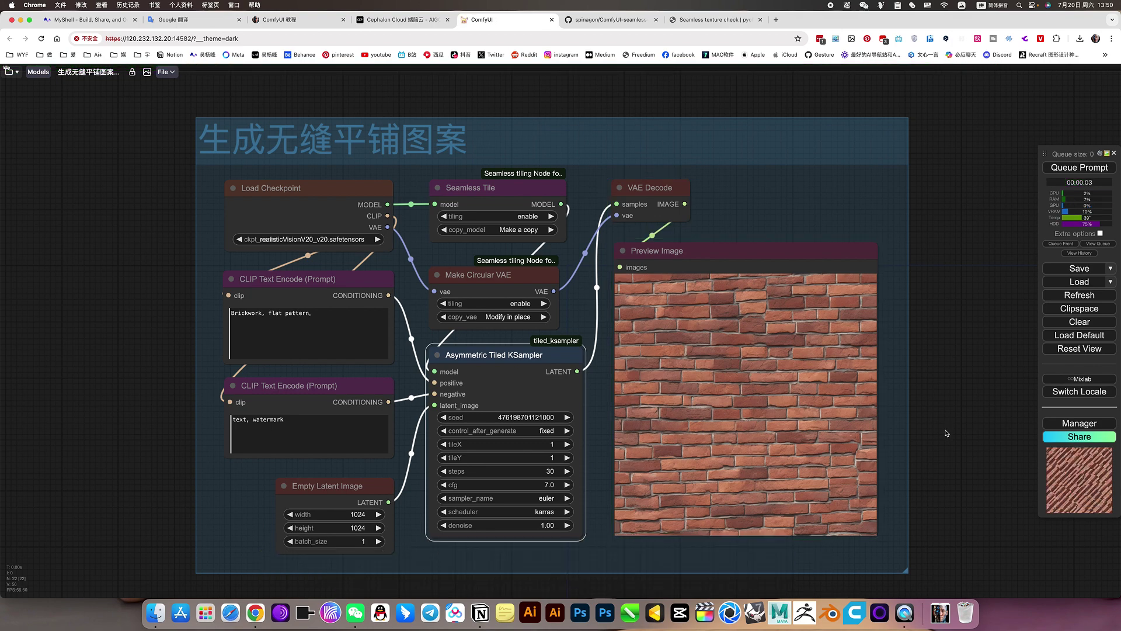
# - Inspect the newly generated brick pattern in the Preview Image node for continuity in all directions
pyautogui.scroll(-1, 952, 432)
pyautogui.moveTo(952, 432); pyautogui.dragTo(975, 402)
pyautogui.scroll(-2, 975, 402)
pyautogui.scroll(2, 975, 402)
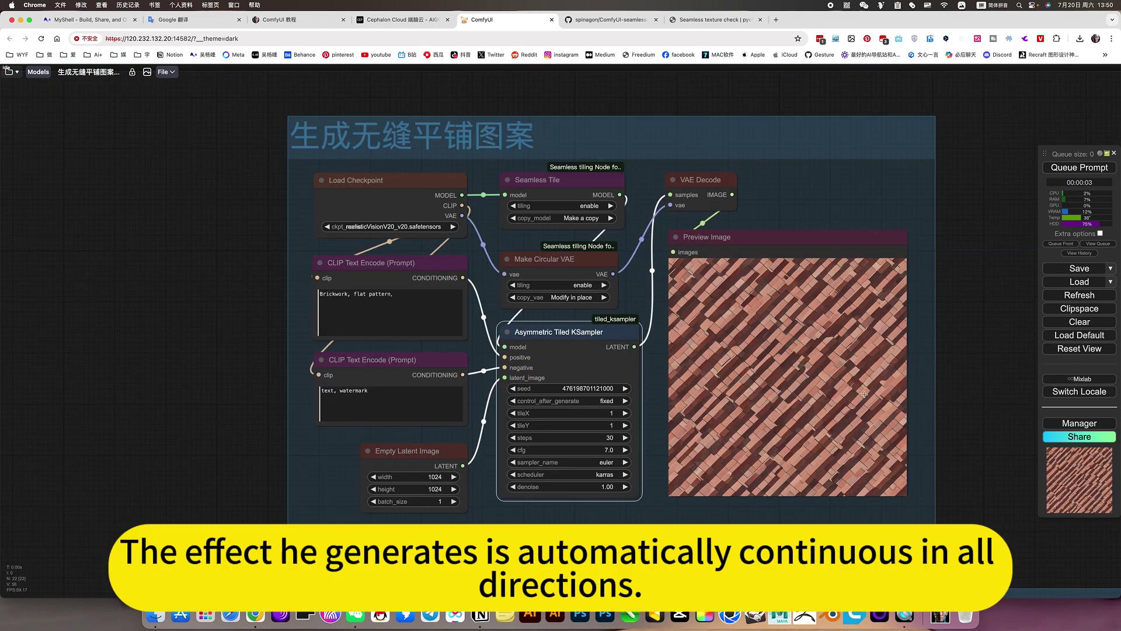
pyautogui.scroll(5, 862, 379)
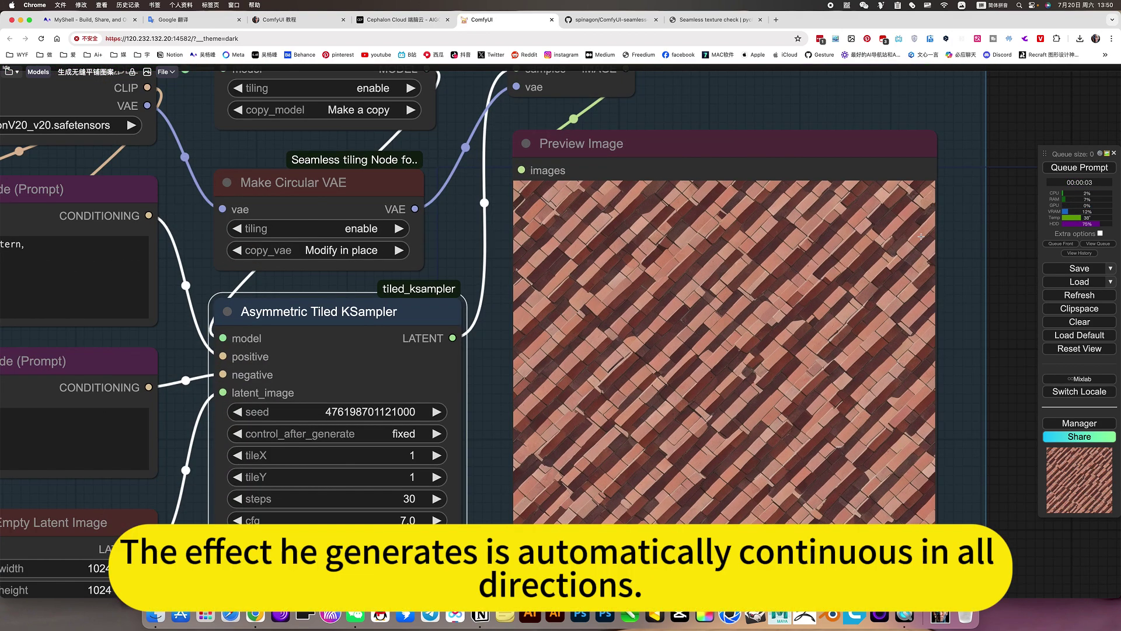
pyautogui.scroll(-5, 971, 293)
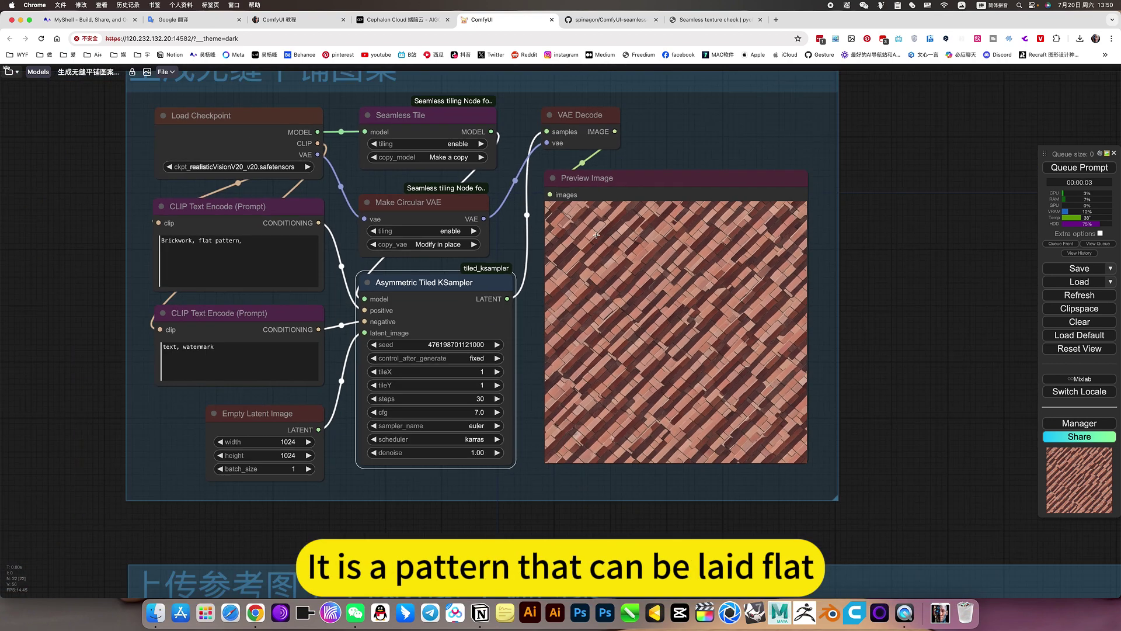
pyautogui.moveTo(869, 257); pyautogui.dragTo(878, 291)
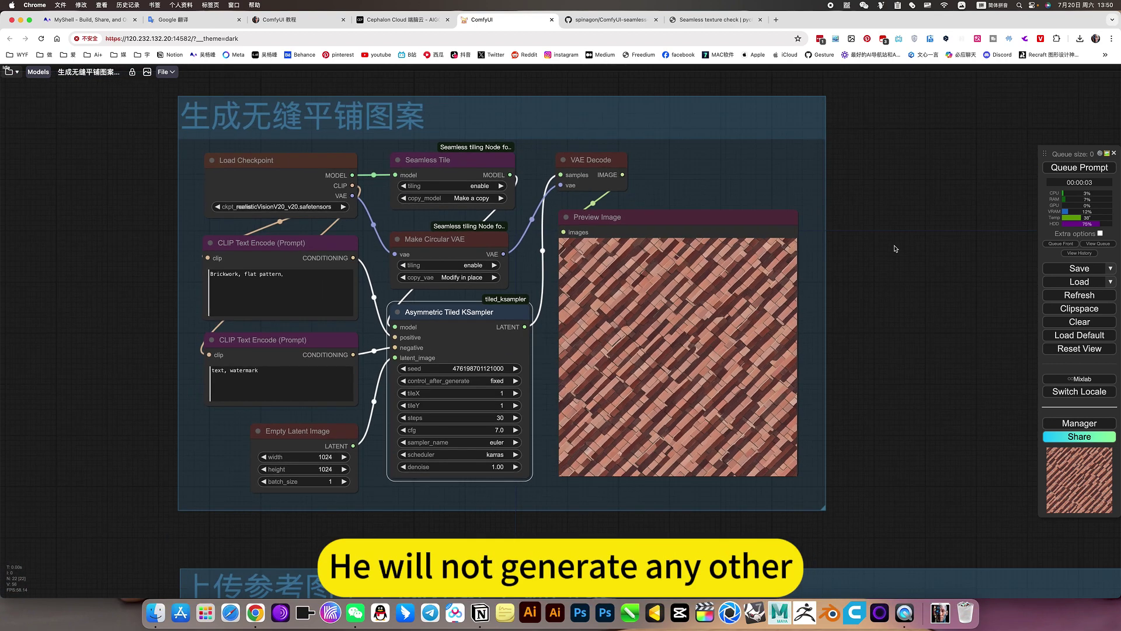
pyautogui.moveTo(894, 247); pyautogui.dragTo(933, 259)
# - Check the Seamless Tile and Make Circular VAE nodes against their GitHub repository page, and return to the workflow
pyautogui.click(501, 173)
pyautogui.click(498, 249)
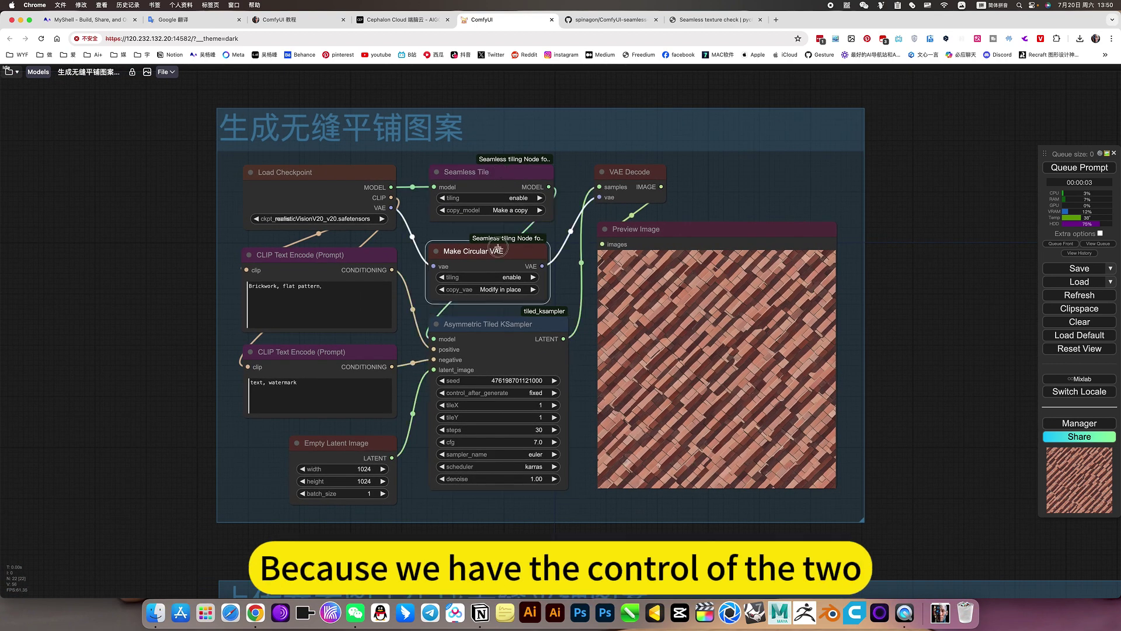
pyautogui.click(607, 19)
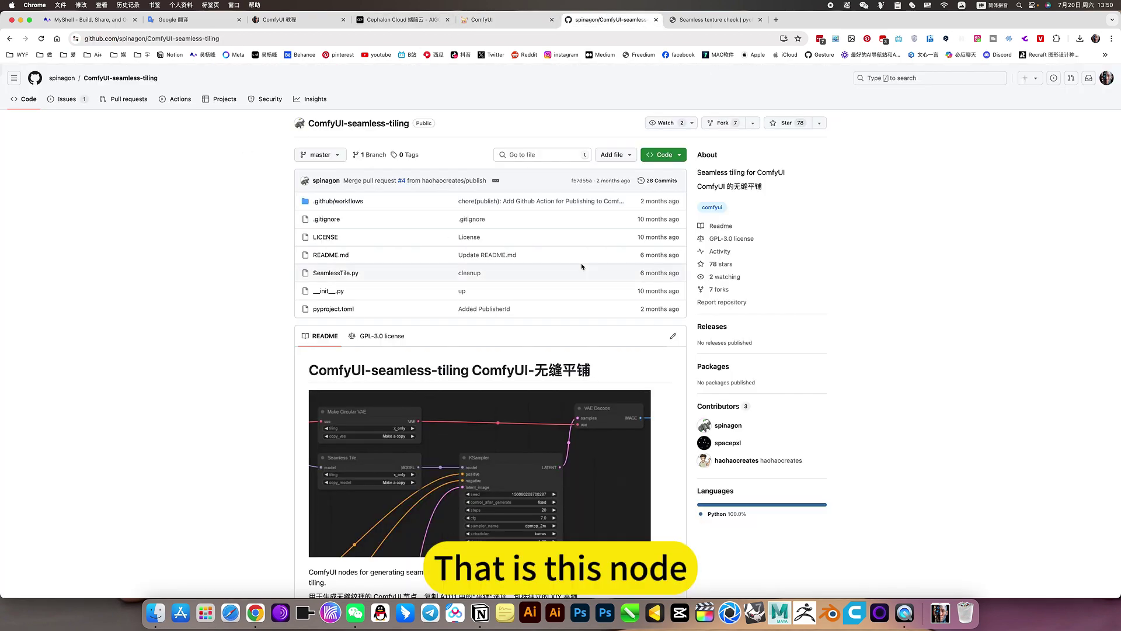
pyautogui.click(482, 20)
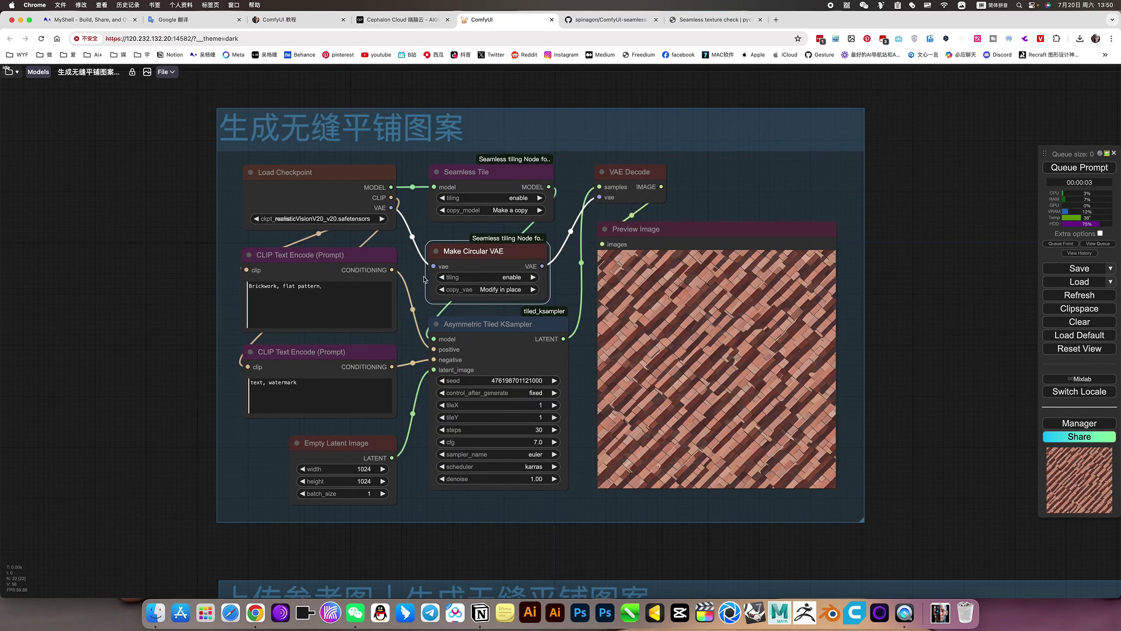
# - Review the copy_vae options of the Make Circular VAE node without choosing a different one
pyautogui.scroll(4, 435, 309)
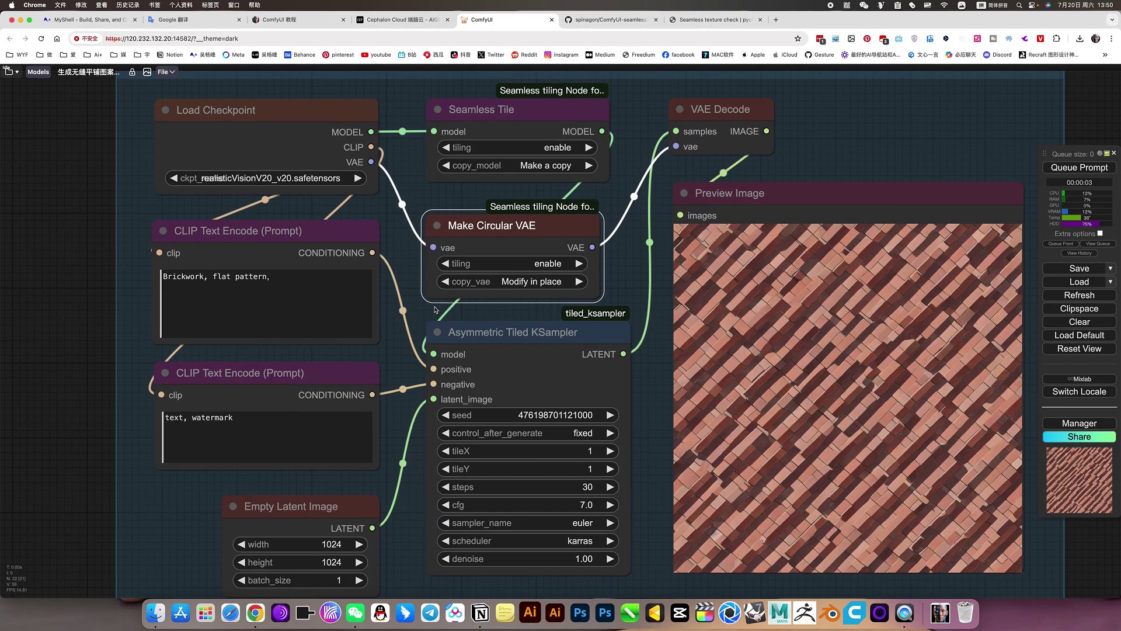
pyautogui.click(543, 281)
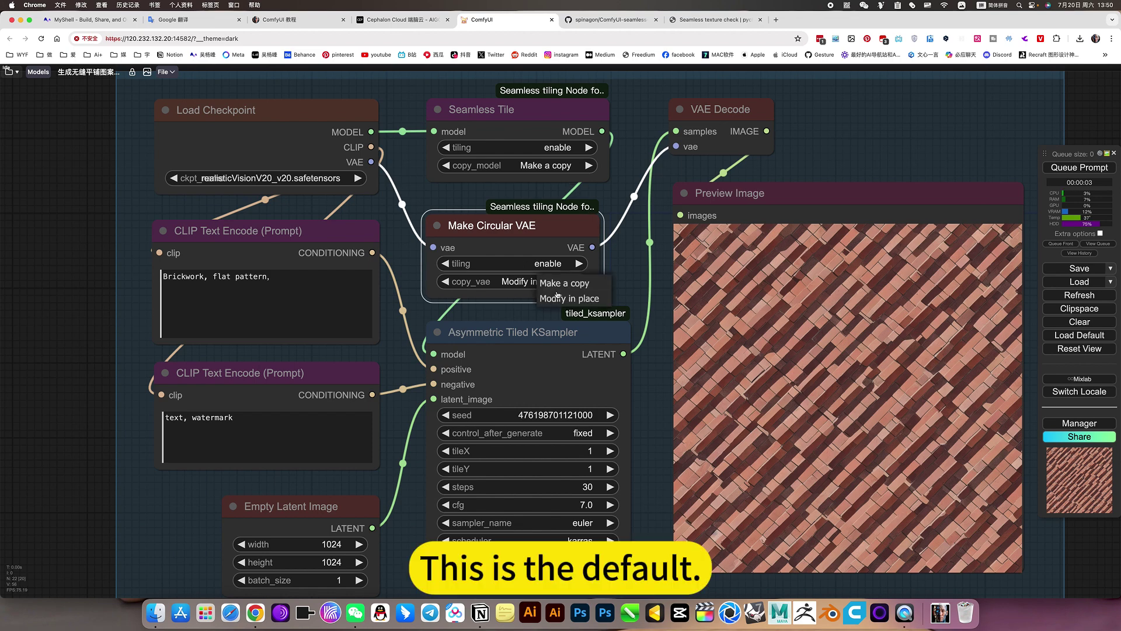
pyautogui.click(627, 291)
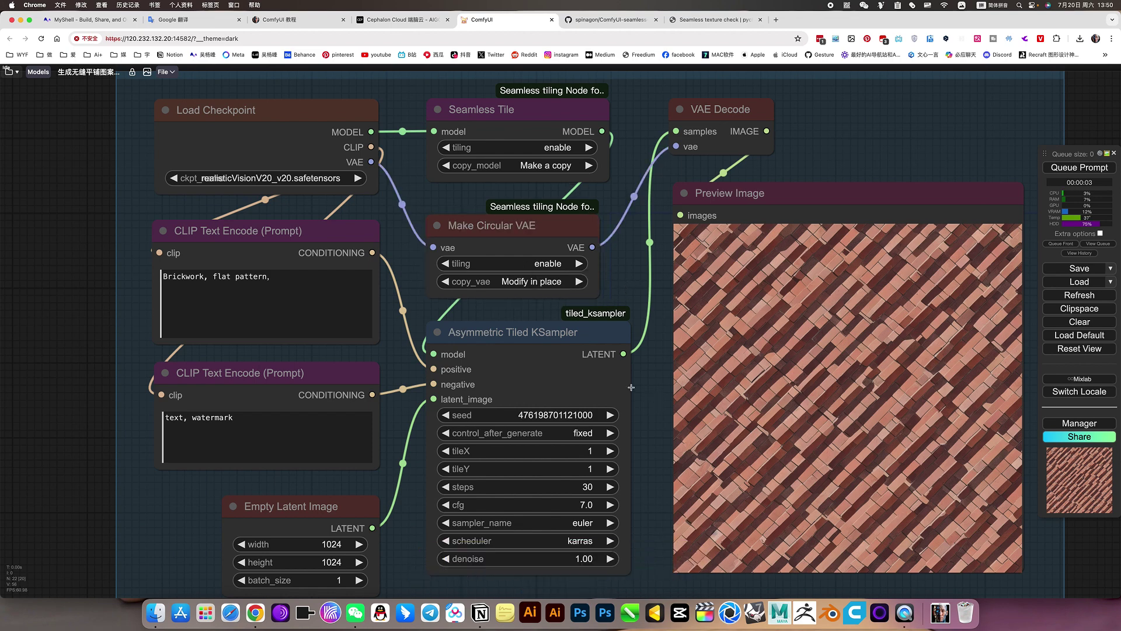
pyautogui.click(611, 414)
pyautogui.click(1079, 167)
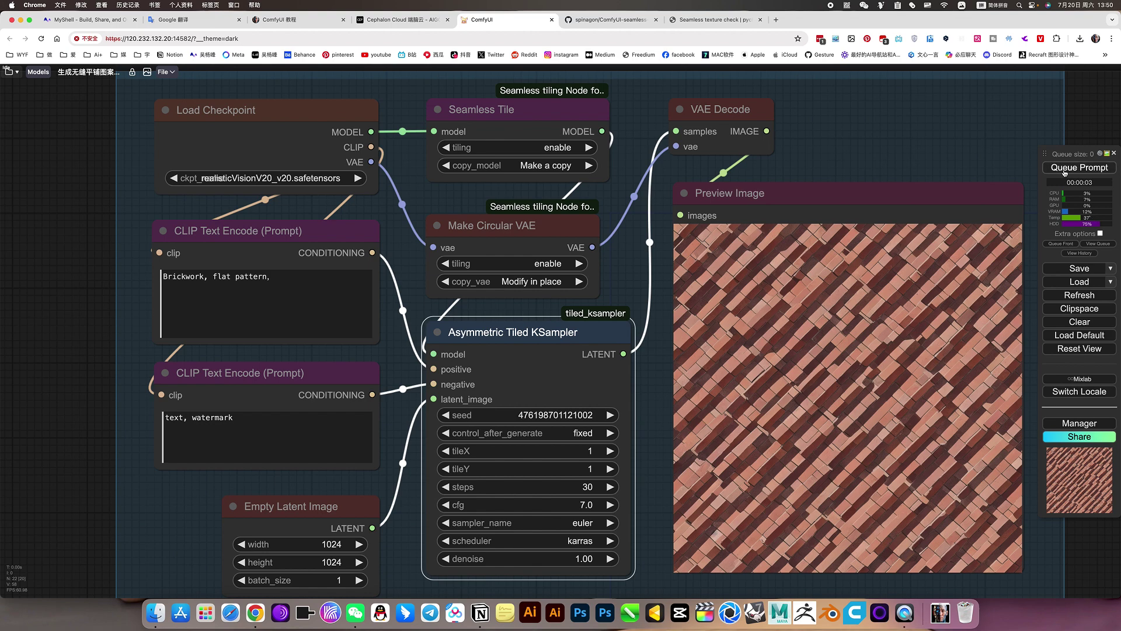
pyautogui.scroll(-5, 651, 323)
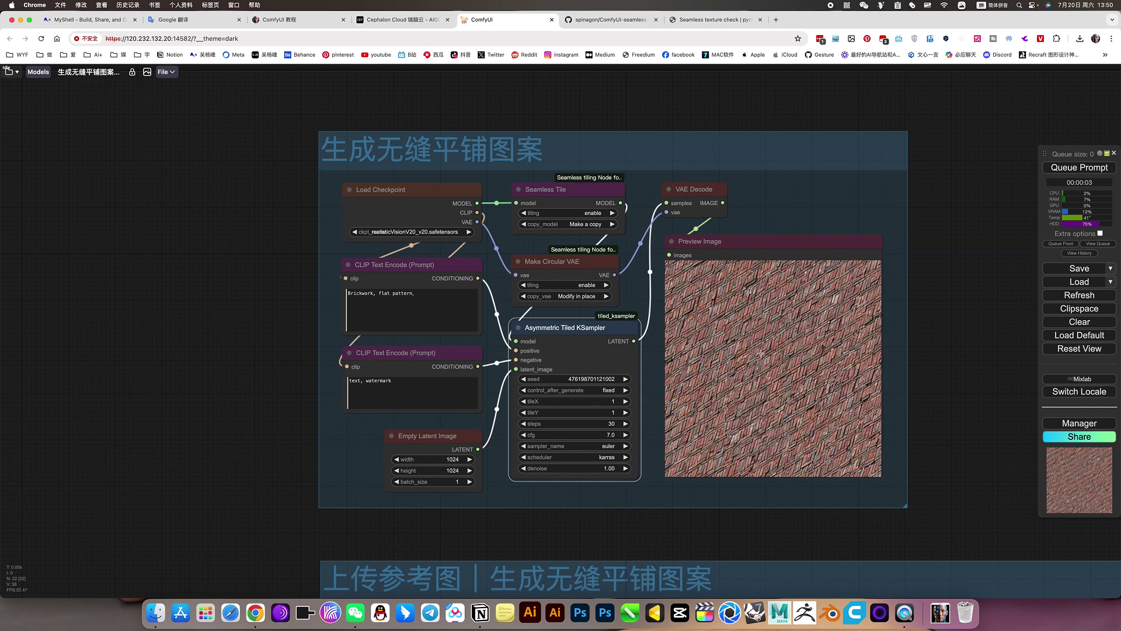
# - Set the Asymmetric Tiled KSampler seed to 367 and queue a new generation of the brickwork pattern
pyautogui.click(613, 379)
pyautogui.write('367')
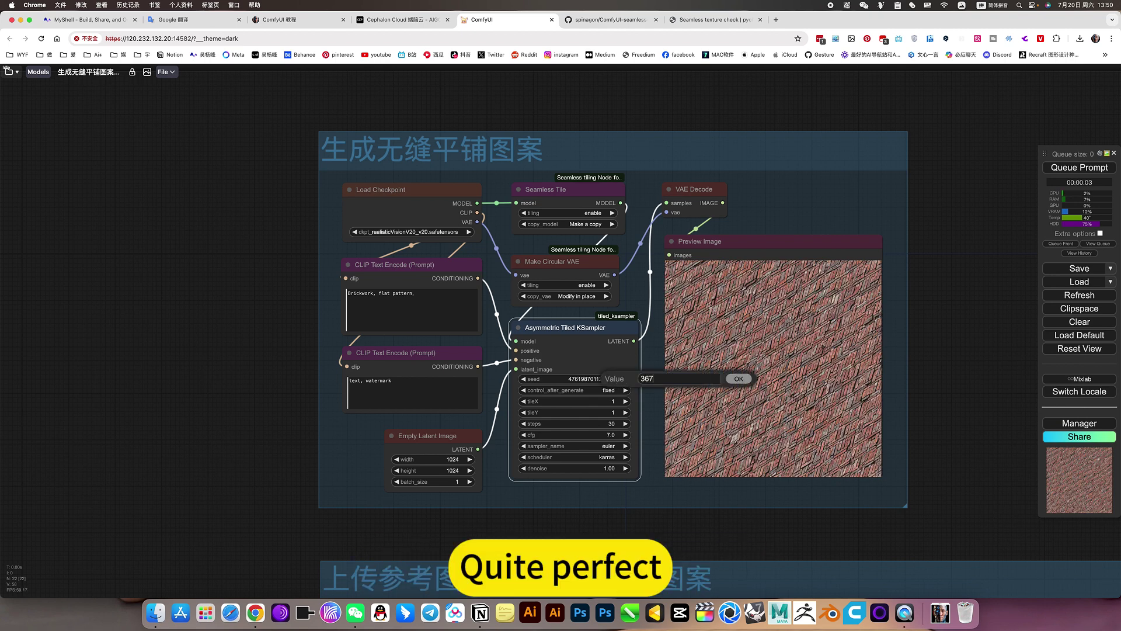
pyautogui.press('Return')
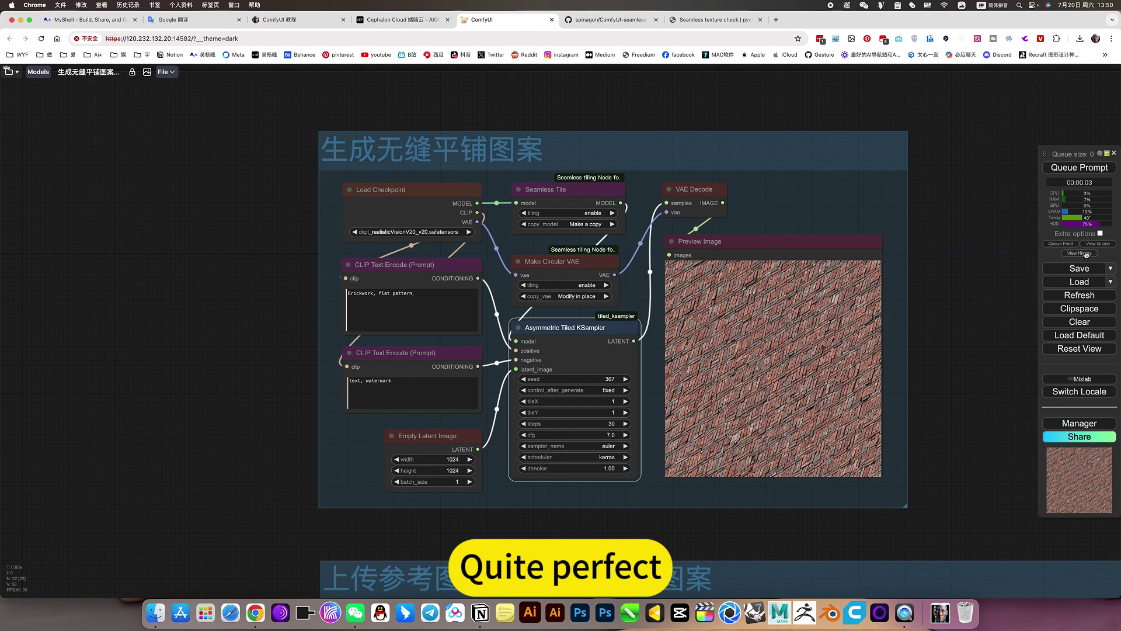
pyautogui.click(1091, 166)
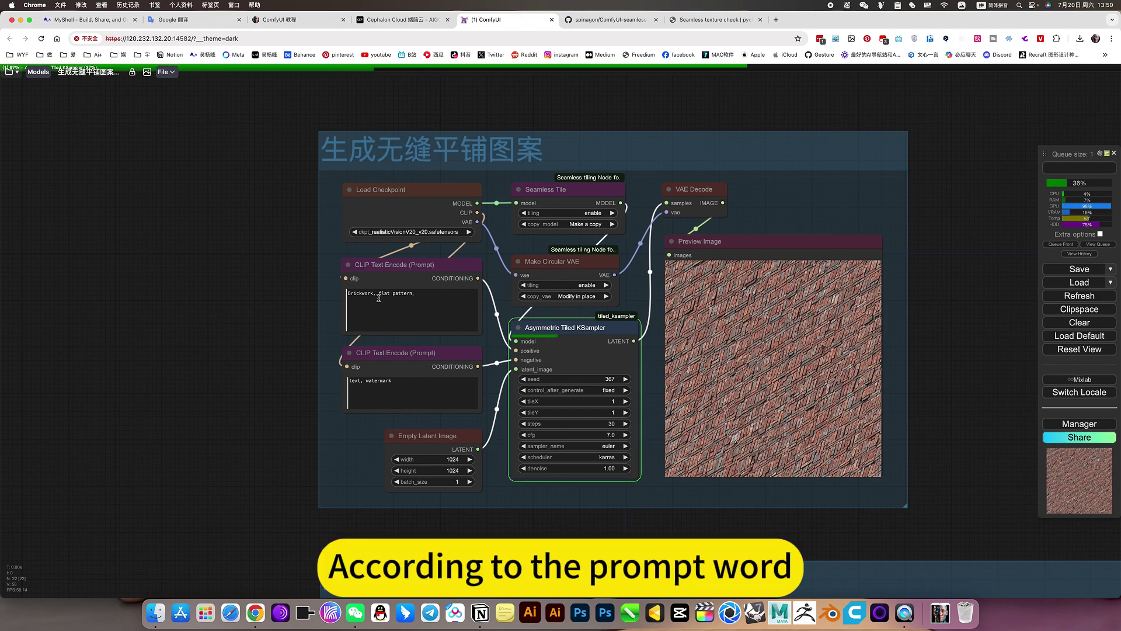
pyautogui.scroll(1, 296, 302)
pyautogui.scroll(-2, 296, 302)
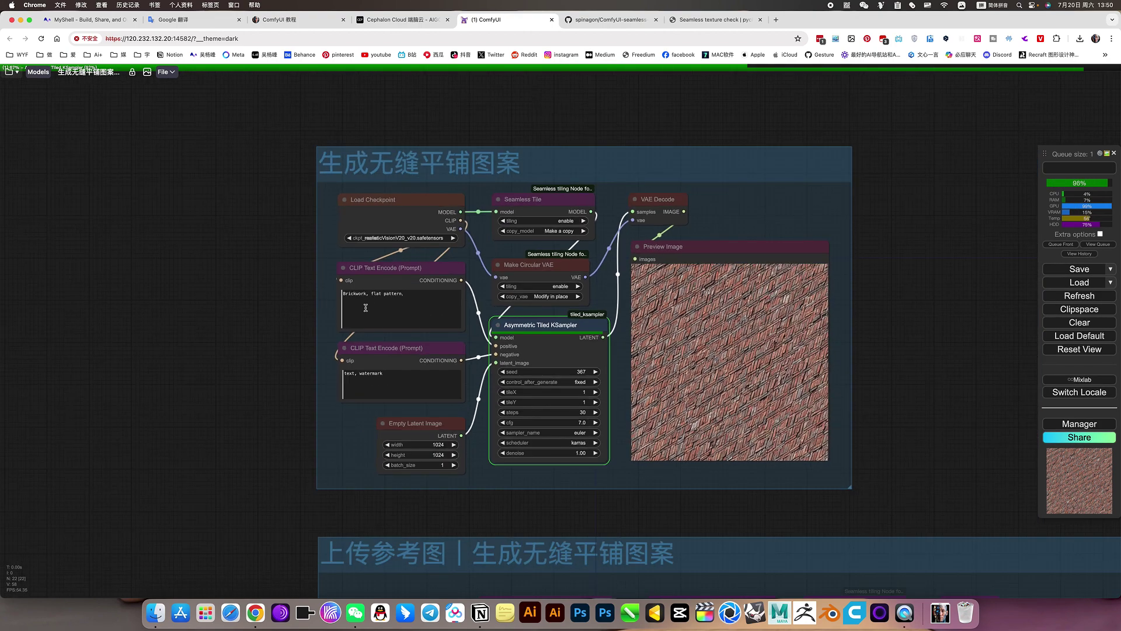
# - Set the Asymmetric Tiled KSampler seed to 369 and generate another brickwork pattern
pyautogui.scroll(4, 828, 372)
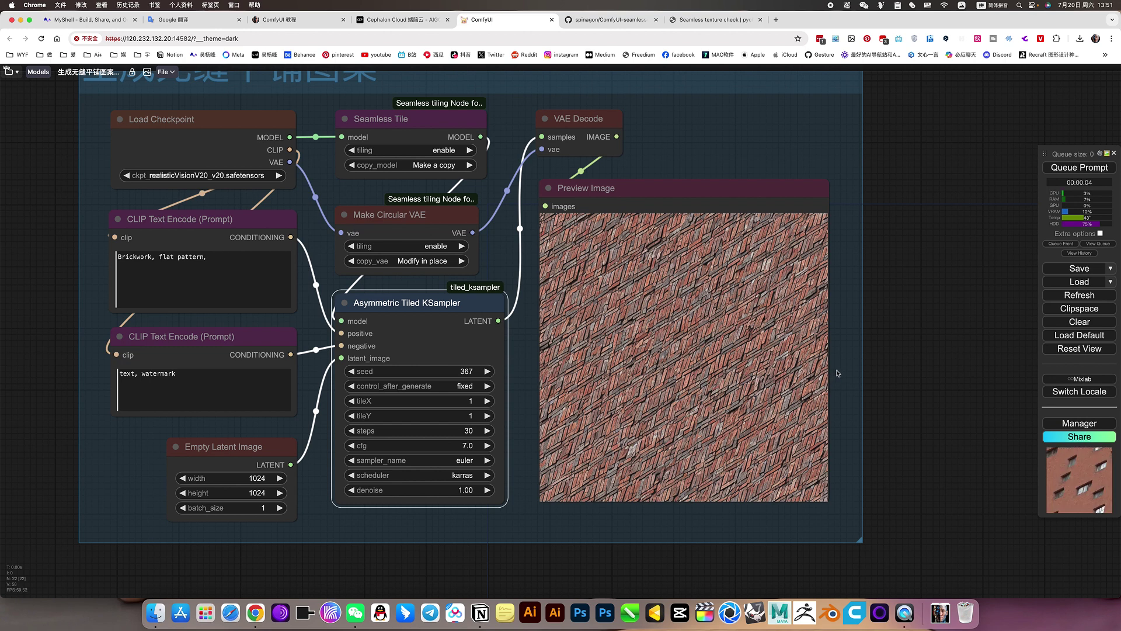
pyautogui.moveTo(891, 396); pyautogui.dragTo(947, 395)
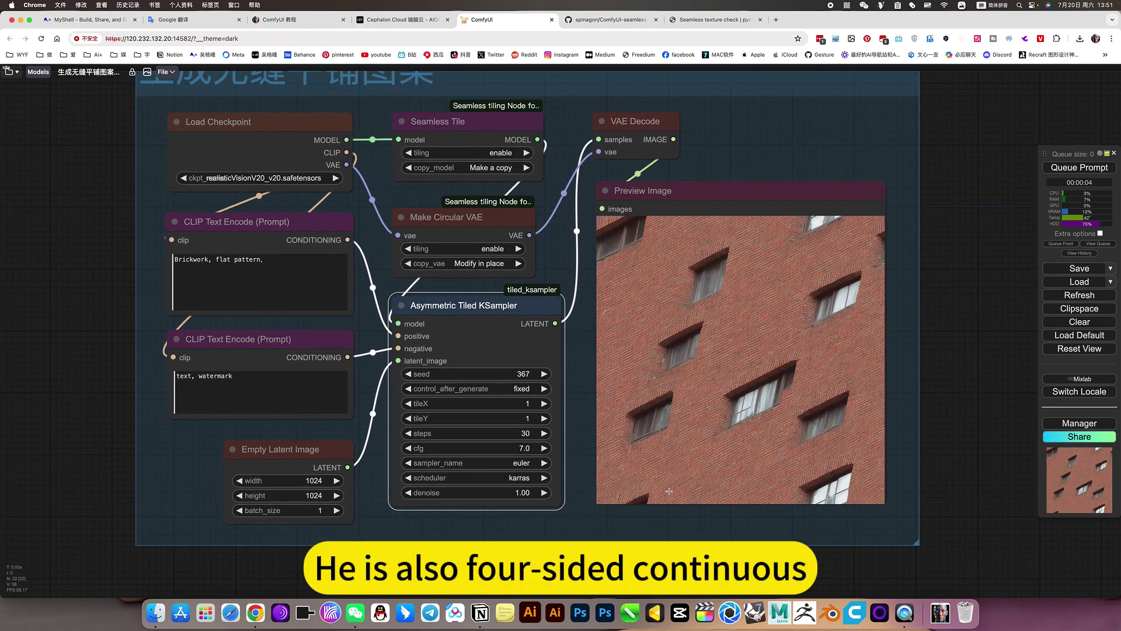
pyautogui.moveTo(982, 311); pyautogui.dragTo(936, 324)
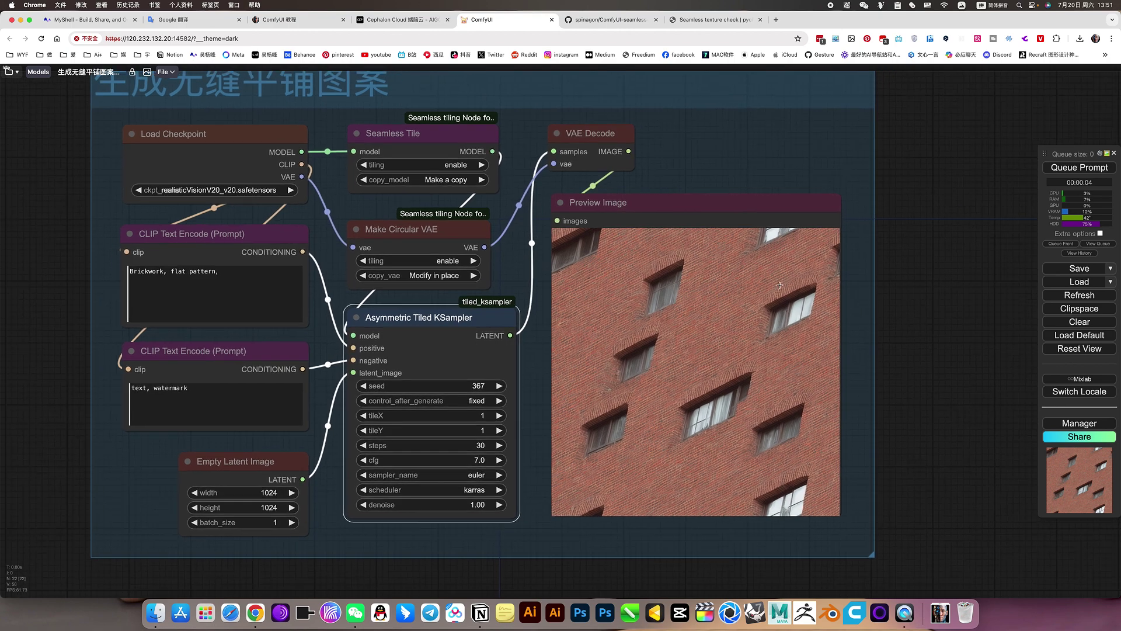
pyautogui.hscroll(-5, 947, 318)
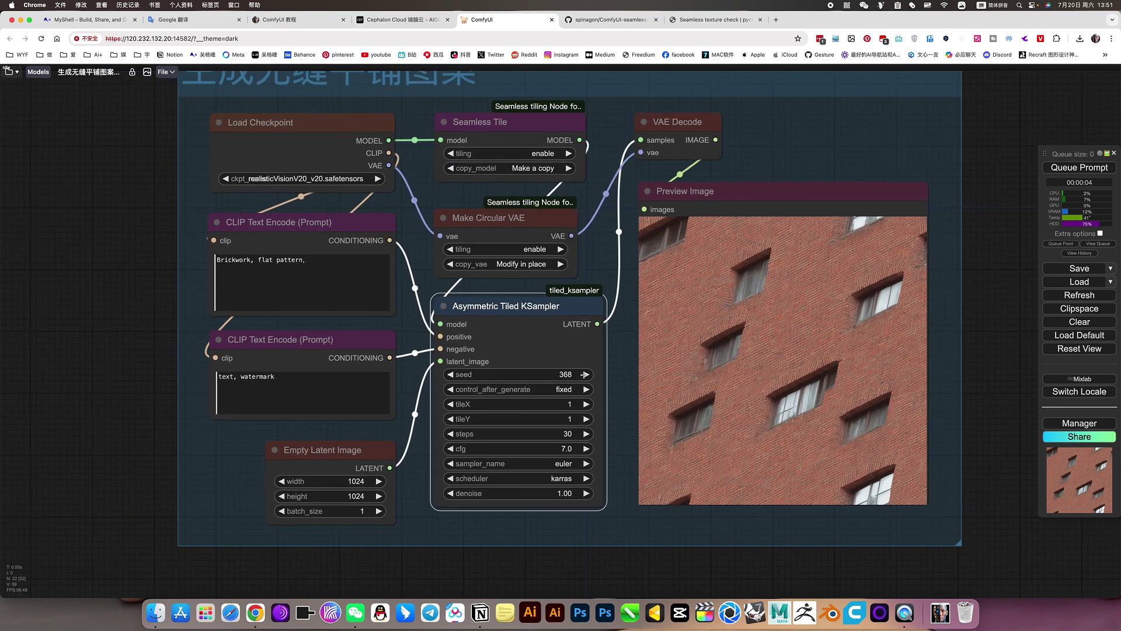
pyautogui.click(1080, 167)
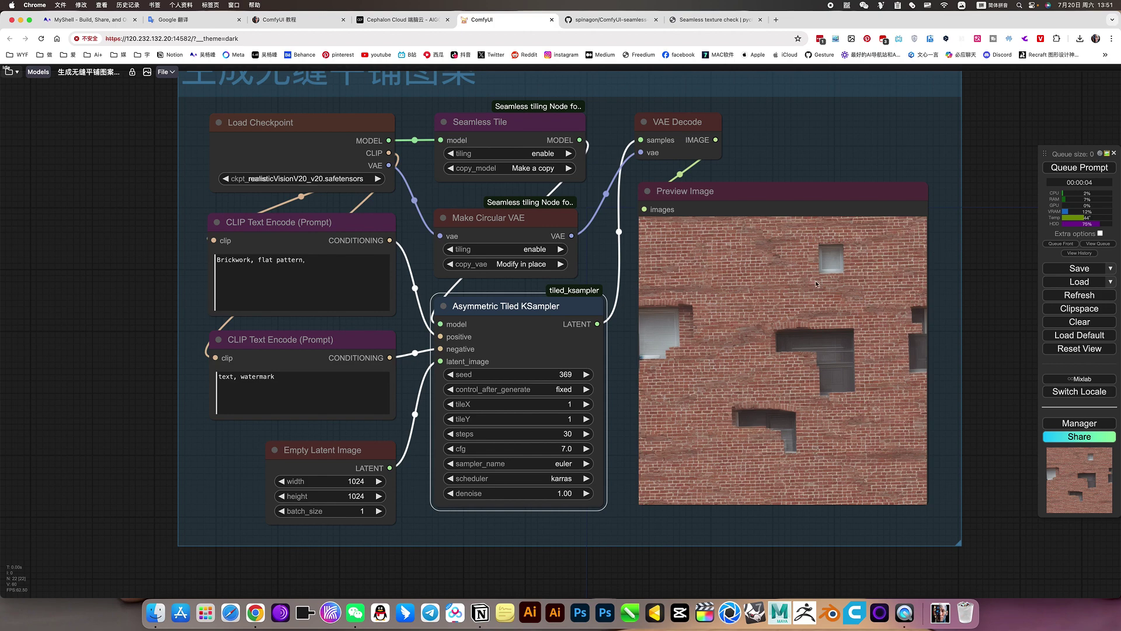
# - Set control_after_generate of the Asymmetric Tiled KSampler to randomize and queue a new brickwork generation
pyautogui.scroll(-2, 582, 379)
pyautogui.click(564, 375)
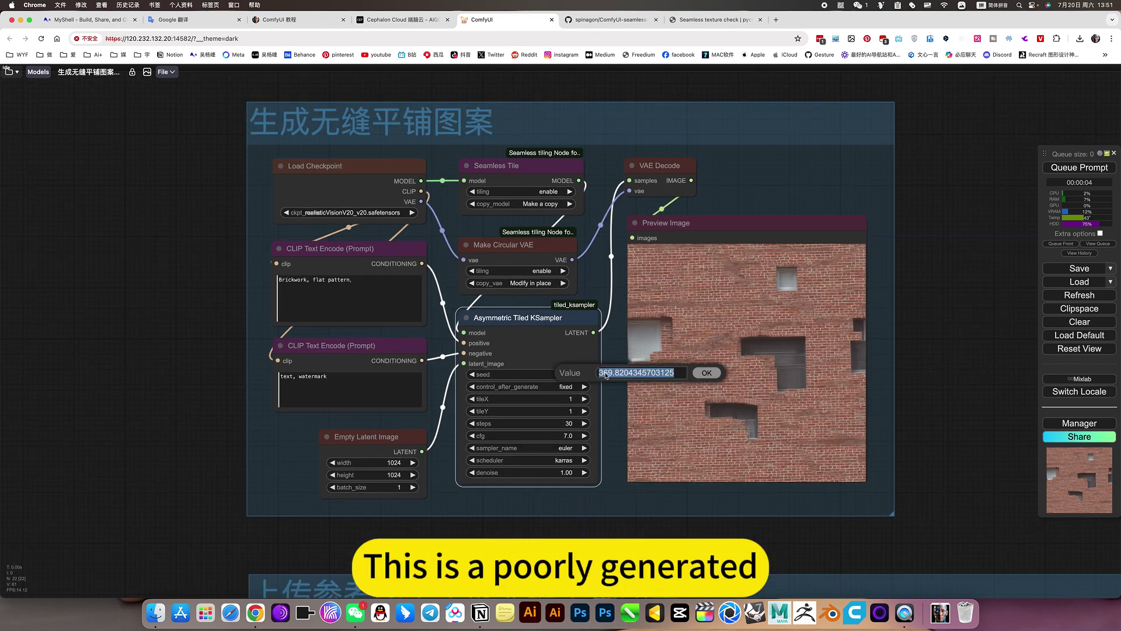
pyautogui.click(717, 372)
pyautogui.click(565, 387)
pyautogui.click(571, 415)
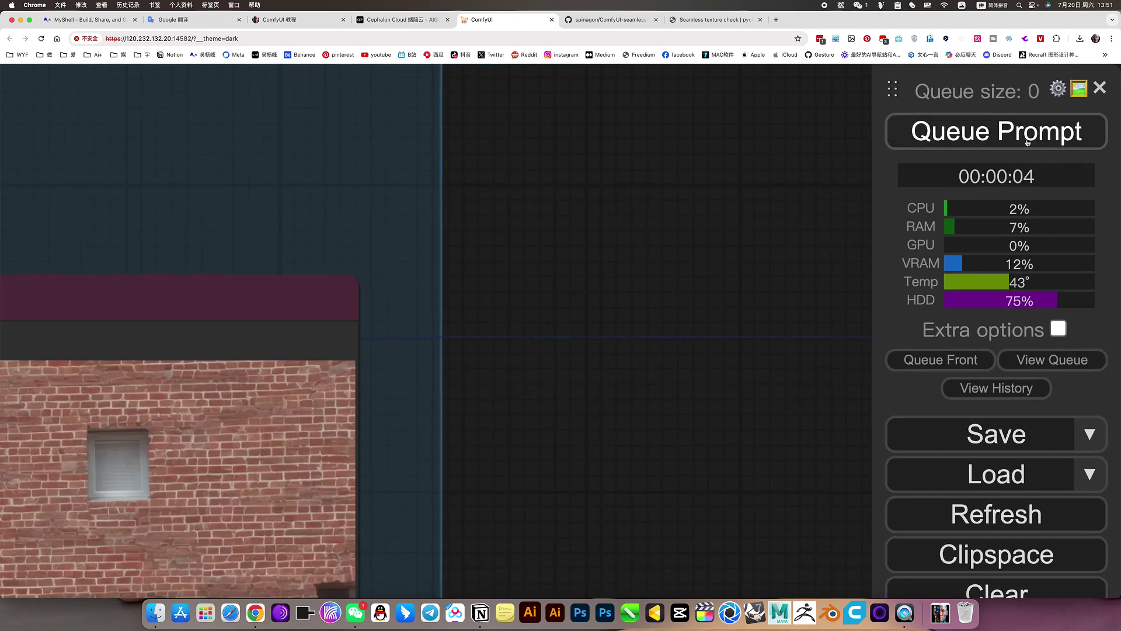
pyautogui.click(1028, 142)
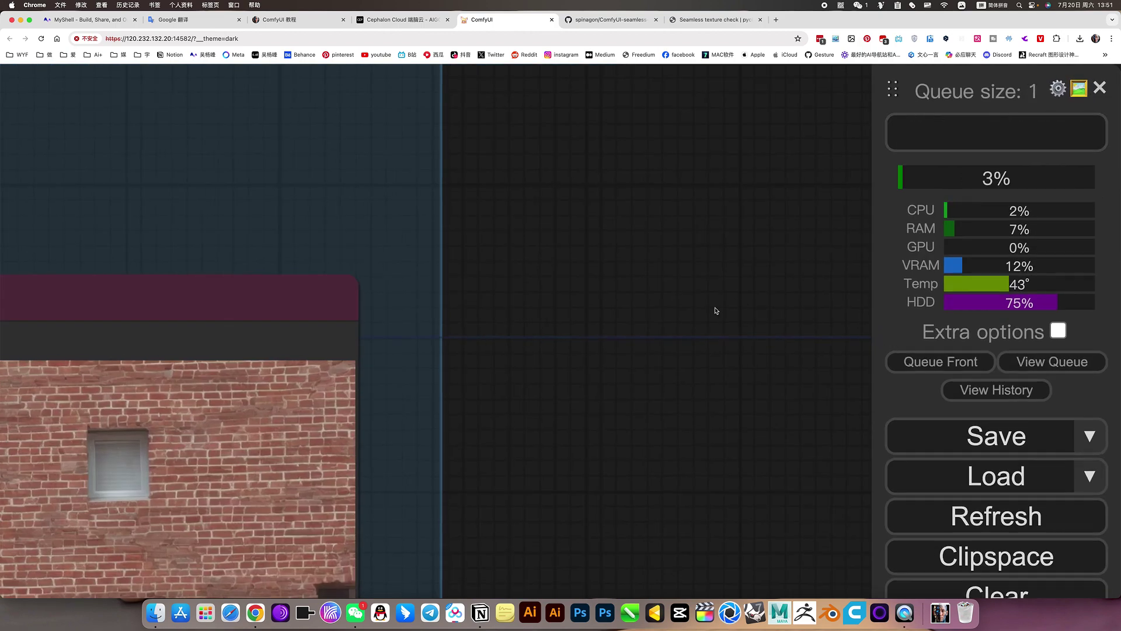
# - Look over the newly generated brick pattern and the reference-image tiling group below the text-prompt group
pyautogui.scroll(-10, 675, 351)
pyautogui.scroll(-3, 658, 372)
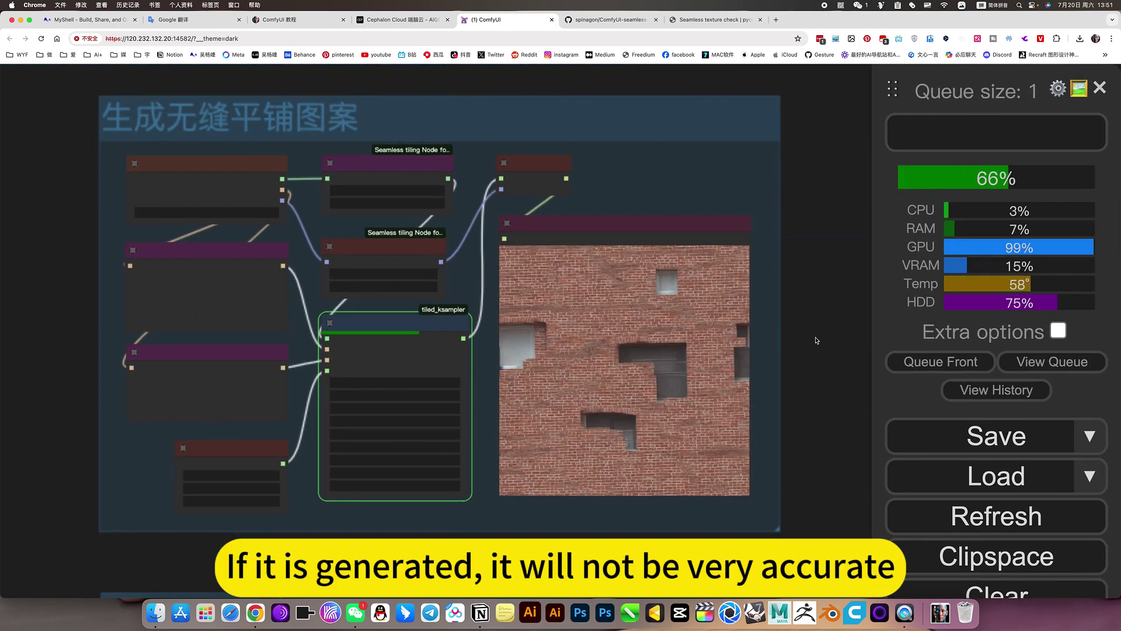
pyautogui.scroll(-3, 826, 341)
pyautogui.moveTo(828, 337); pyautogui.dragTo(807, 323)
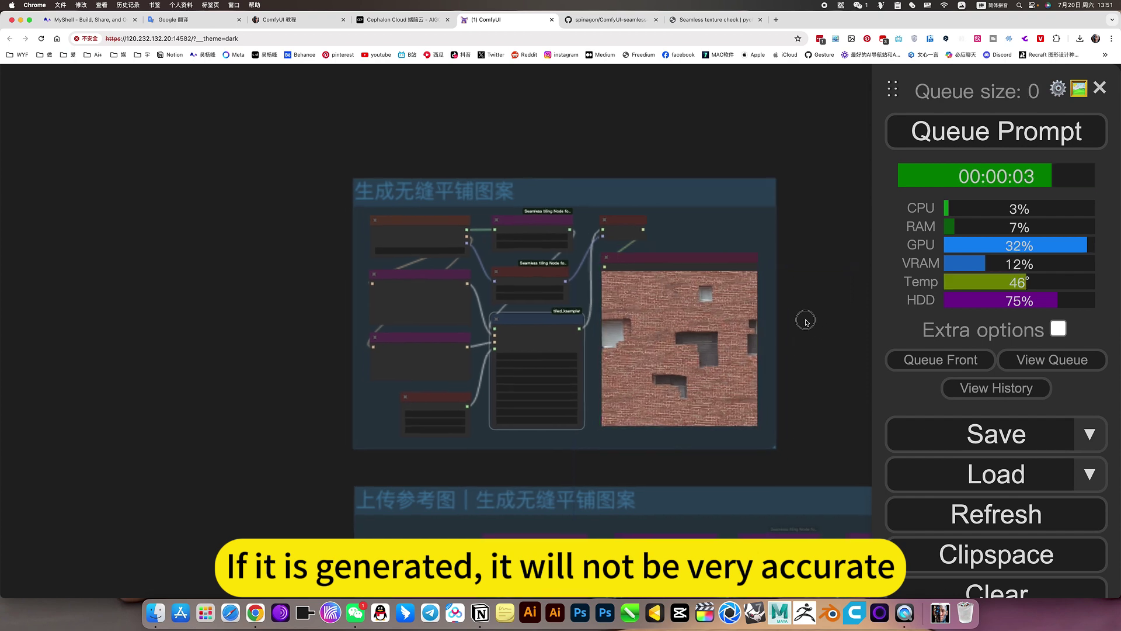
pyautogui.scroll(-8, 733, 238)
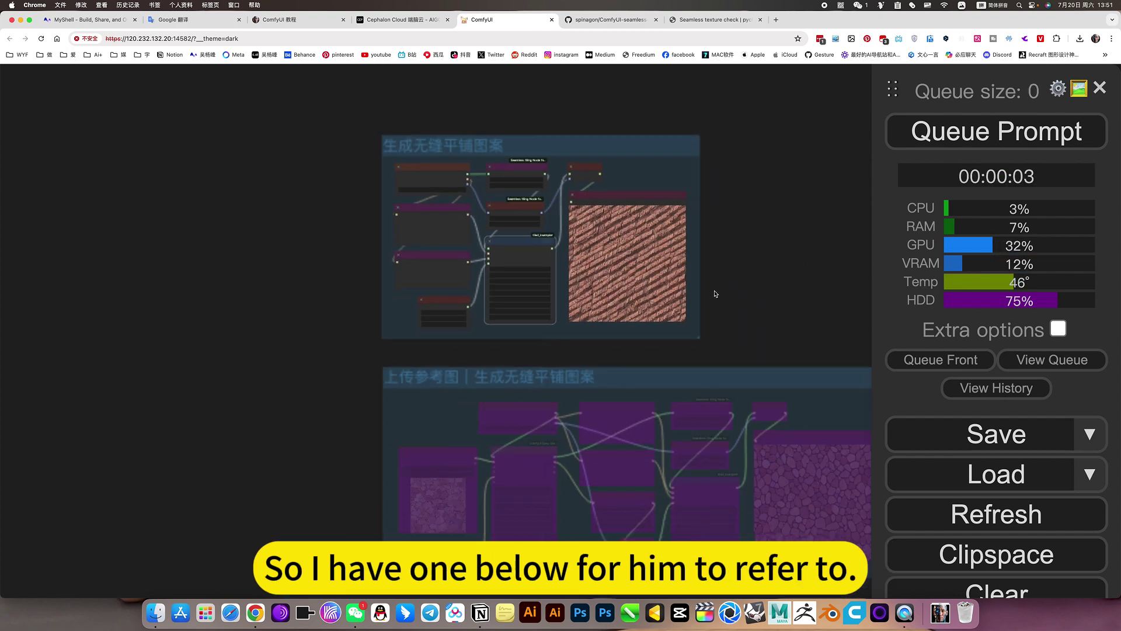
pyautogui.scroll(-5, 740, 288)
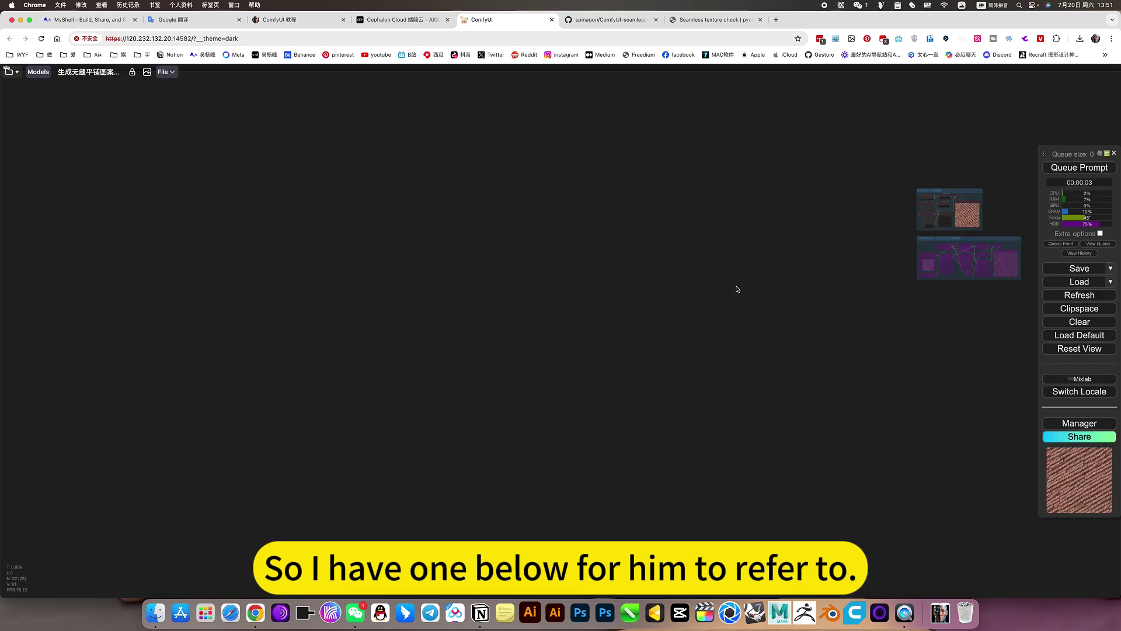
pyautogui.moveTo(759, 212); pyautogui.dragTo(423, 293)
pyautogui.scroll(15, 664, 296)
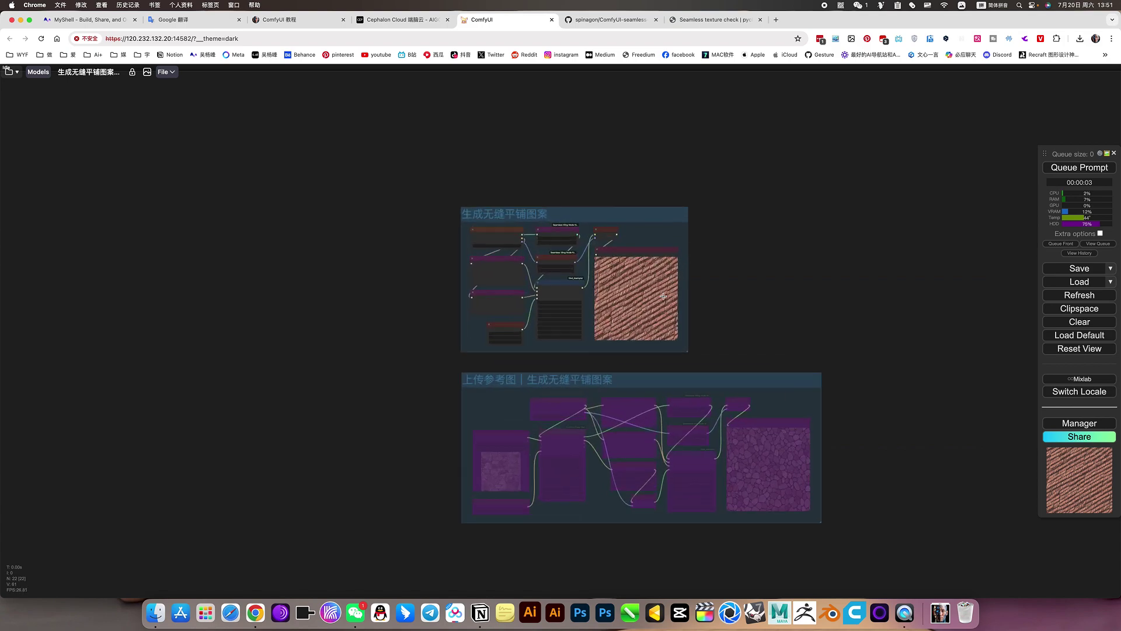
pyautogui.scroll(4, 664, 296)
pyautogui.moveTo(766, 296); pyautogui.dragTo(868, 370)
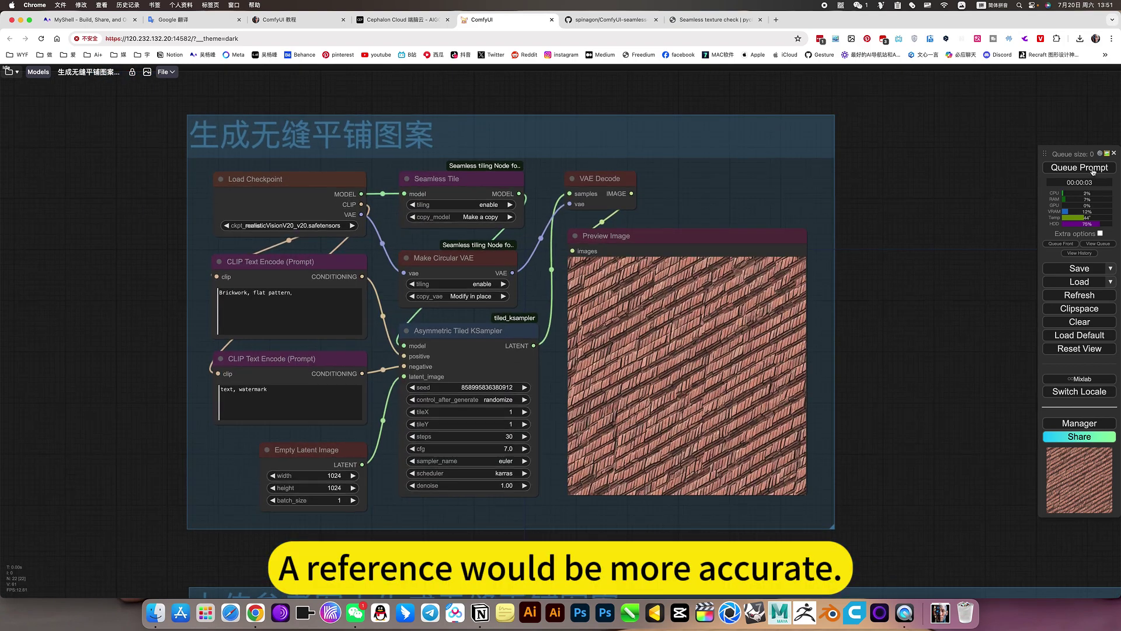
# - Generate a further brickwork pattern with a random seed and review it along with the reference-image group
pyautogui.hotkey('ctrl', 'Return')
pyautogui.scroll(-5, 900, 316)
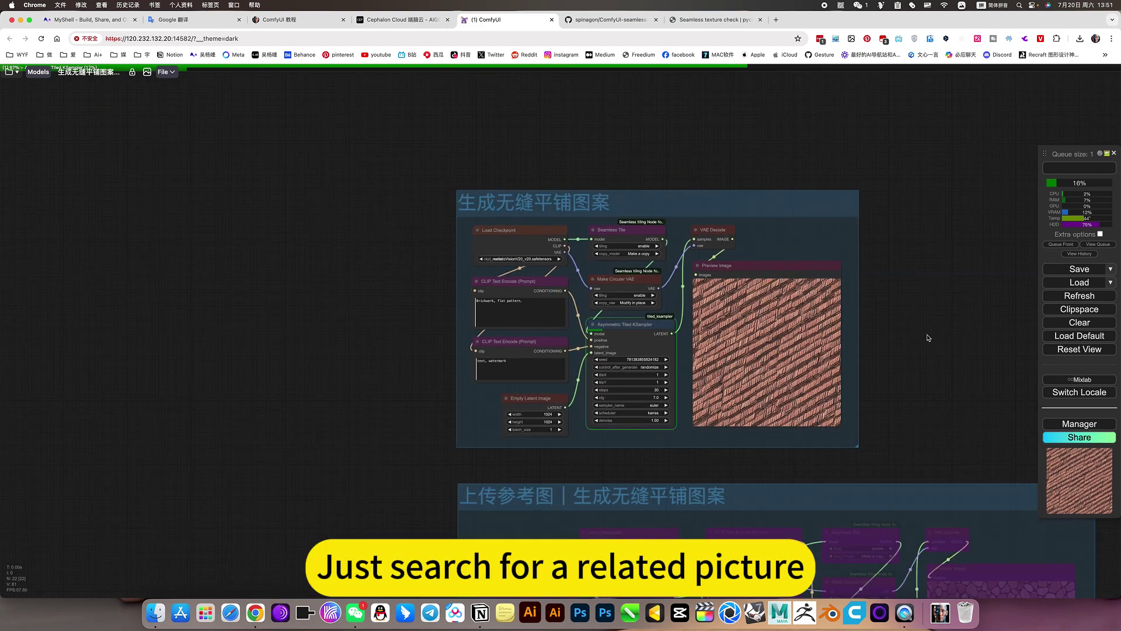
pyautogui.moveTo(927, 335); pyautogui.dragTo(774, 178)
pyautogui.scroll(7, 382, 505)
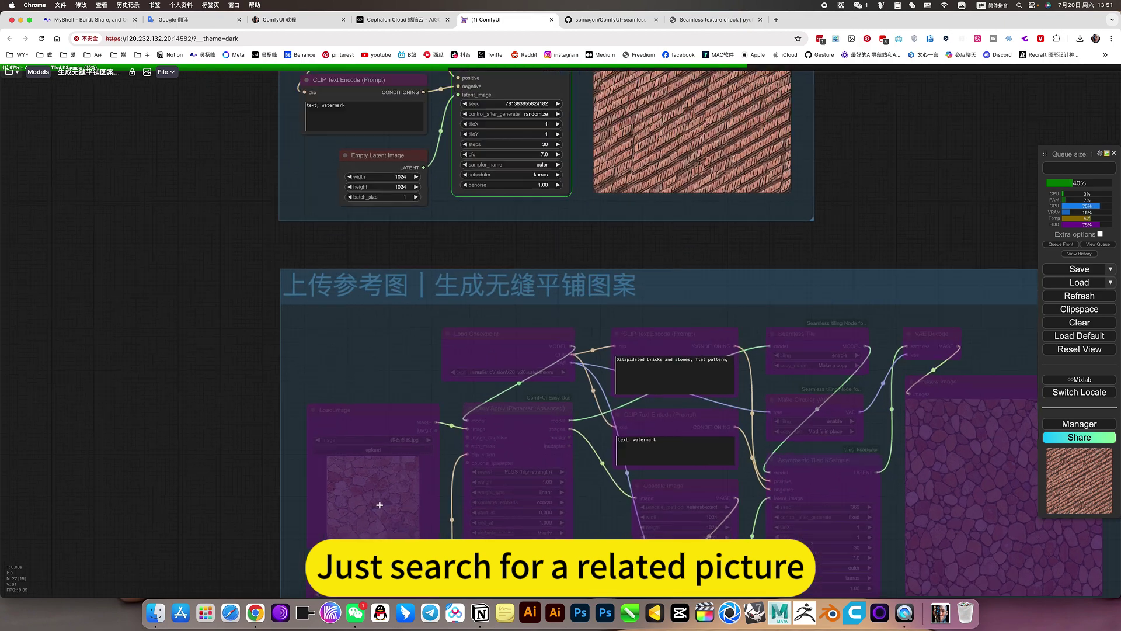
pyautogui.scroll(-6, 399, 496)
pyautogui.scroll(-2, 438, 501)
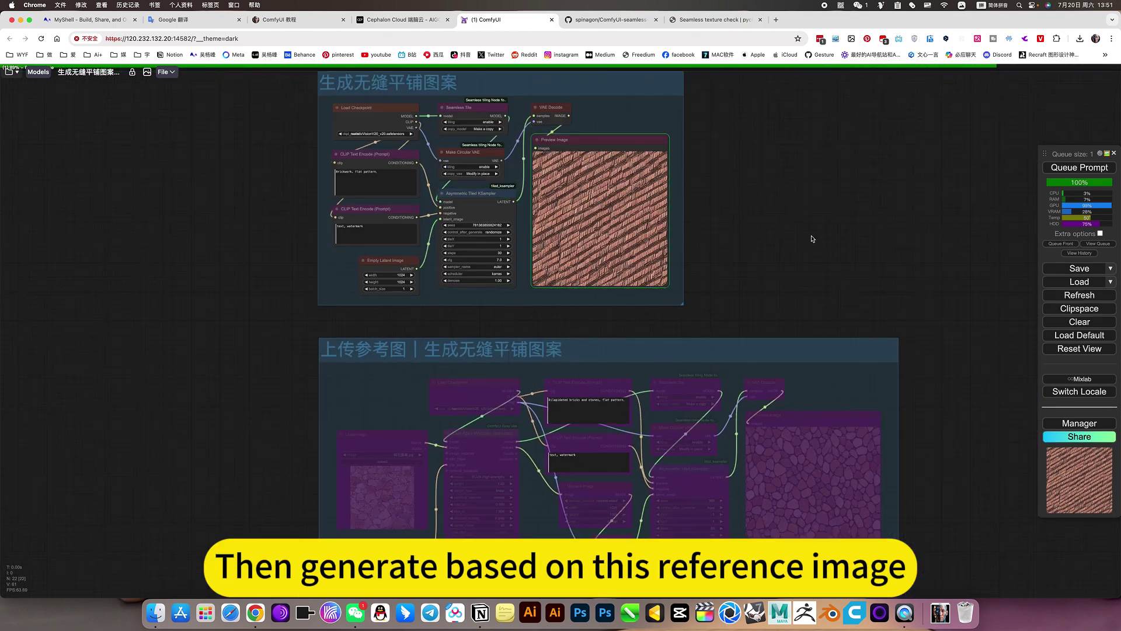
pyautogui.moveTo(804, 310); pyautogui.dragTo(846, 453)
pyautogui.scroll(2, 715, 337)
pyautogui.scroll(2, 715, 337)
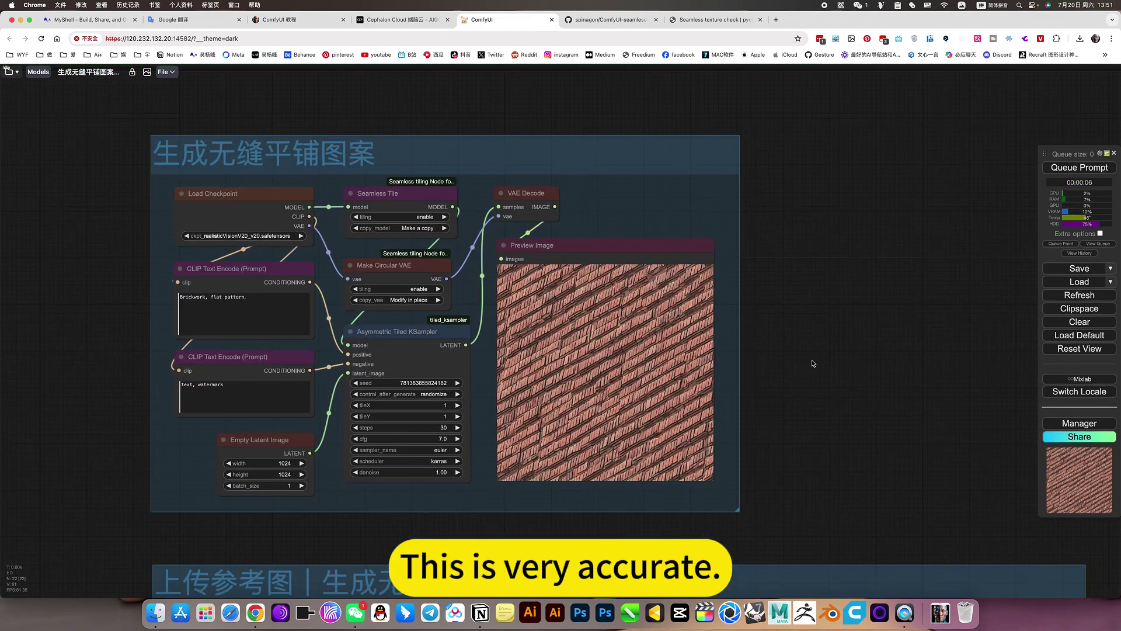
pyautogui.moveTo(787, 347); pyautogui.dragTo(918, 332)
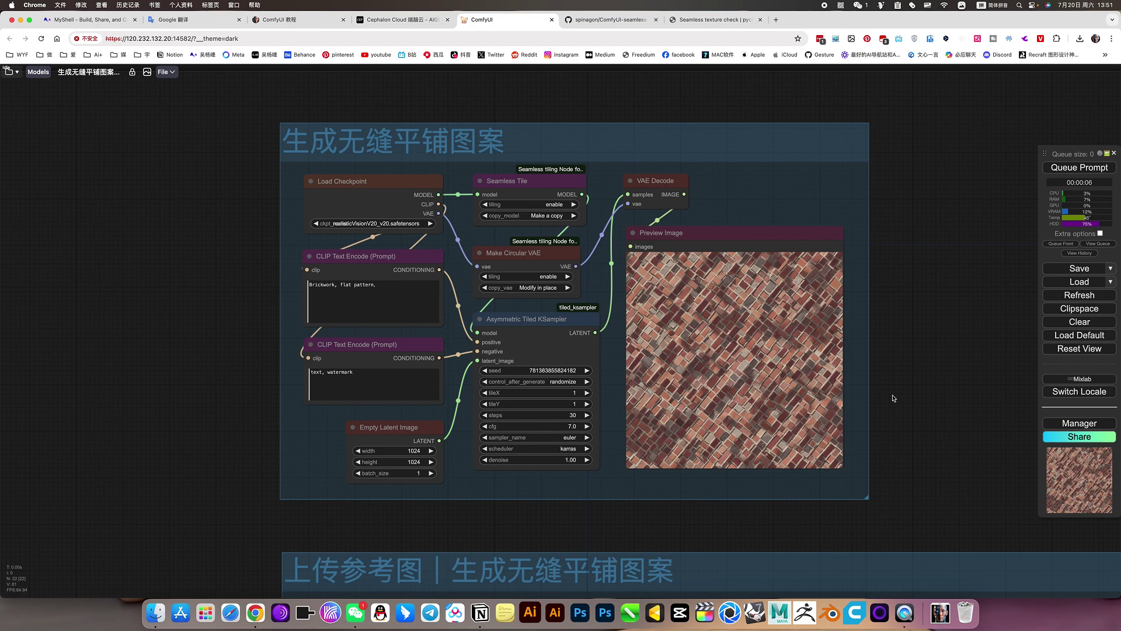
pyautogui.scroll(4, 893, 399)
pyautogui.scroll(-2, 894, 398)
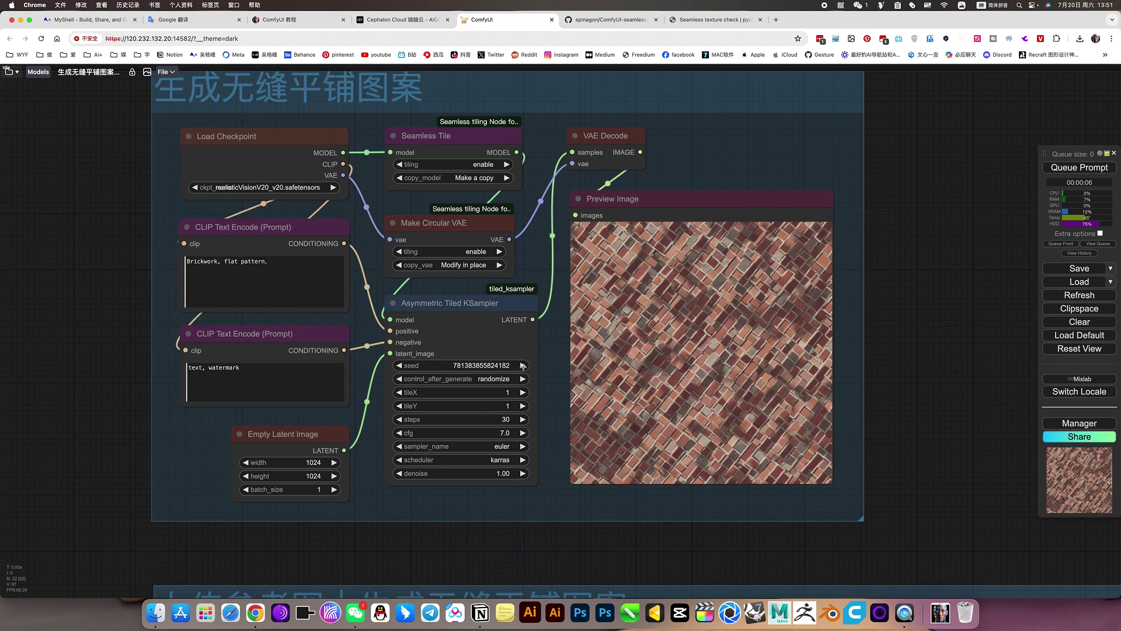
# - Queue one more random-seed generation of the brickwork prompt and inspect the preview image
pyautogui.click(1079, 167)
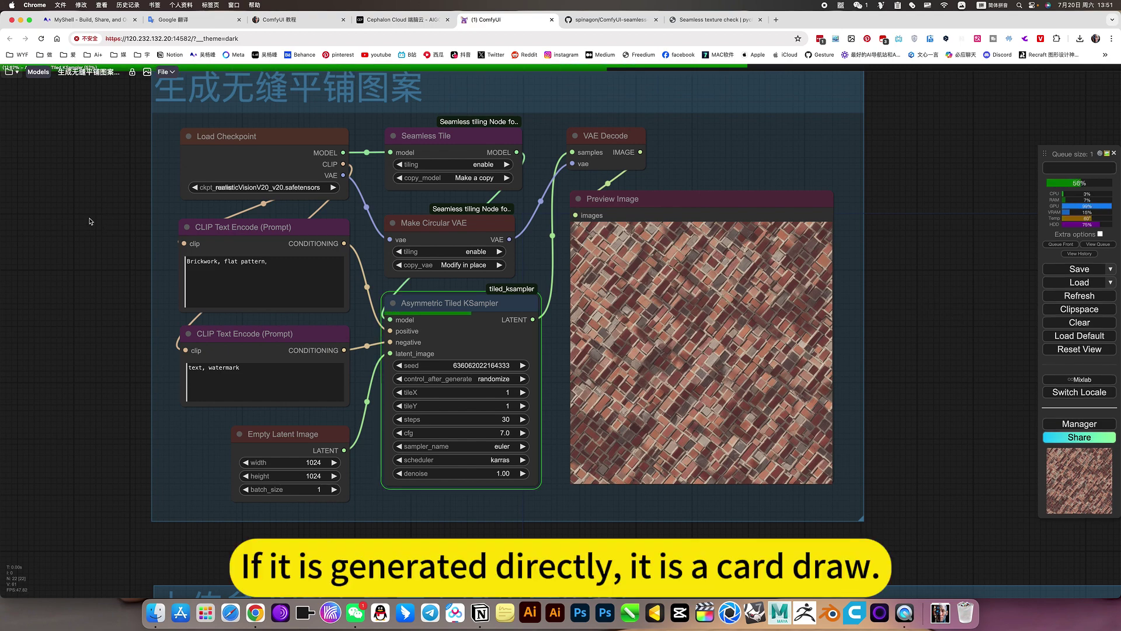
pyautogui.moveTo(103, 266); pyautogui.dragTo(144, 330)
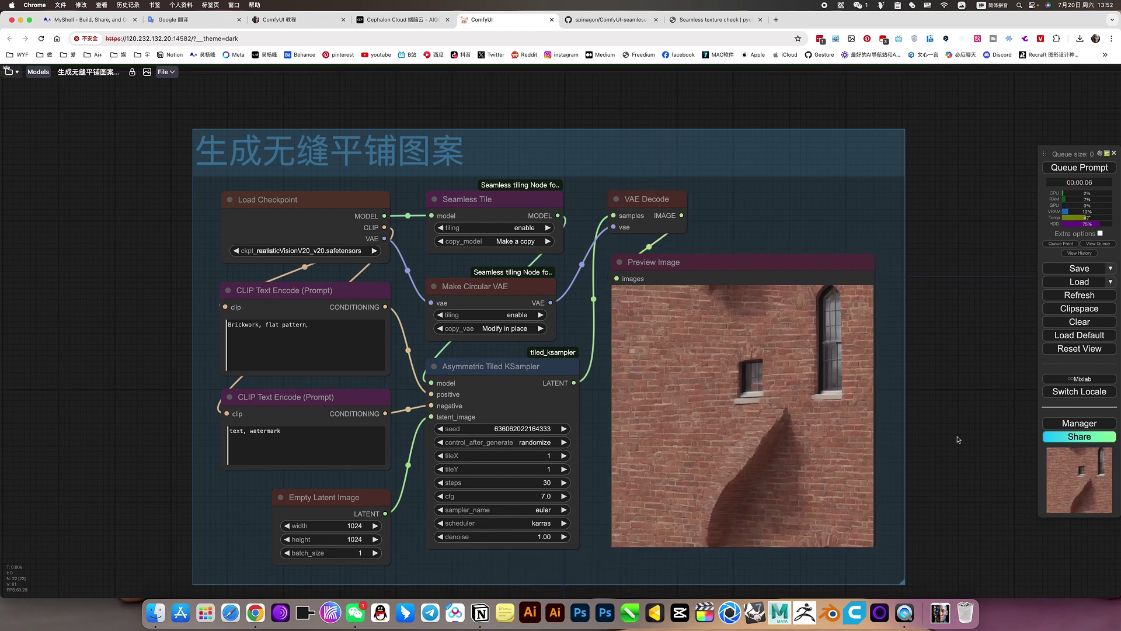
pyautogui.scroll(-1, 945, 393)
pyautogui.moveTo(944, 392); pyautogui.dragTo(935, 357)
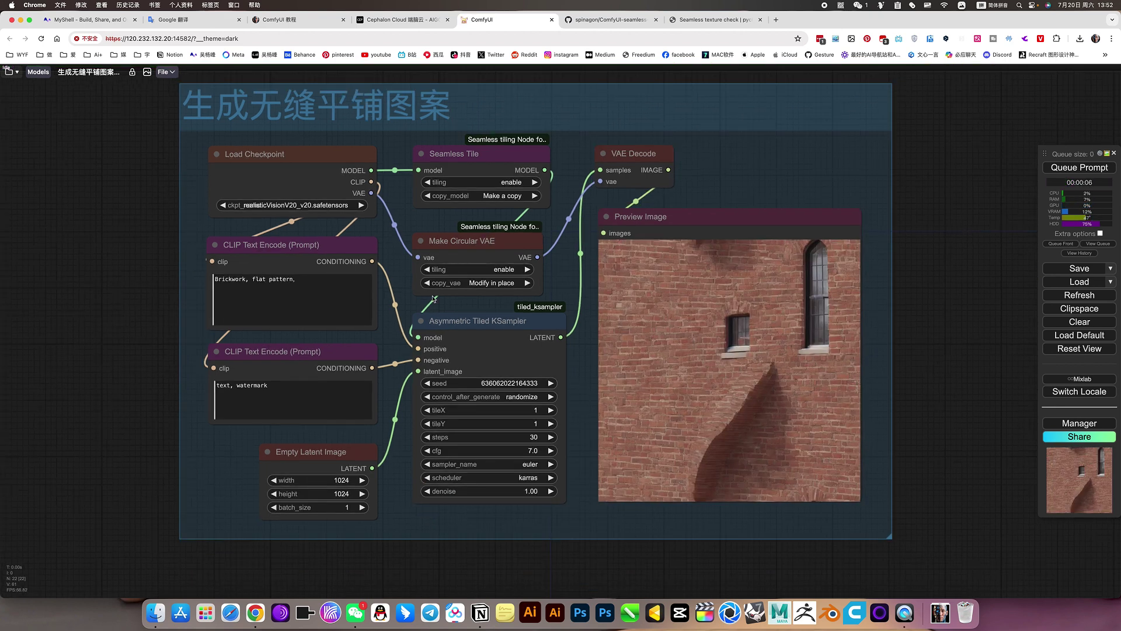
# - Translate 瓷砖 into English in Google Translate and copy the translation for the positive prompt
pyautogui.click(284, 283)
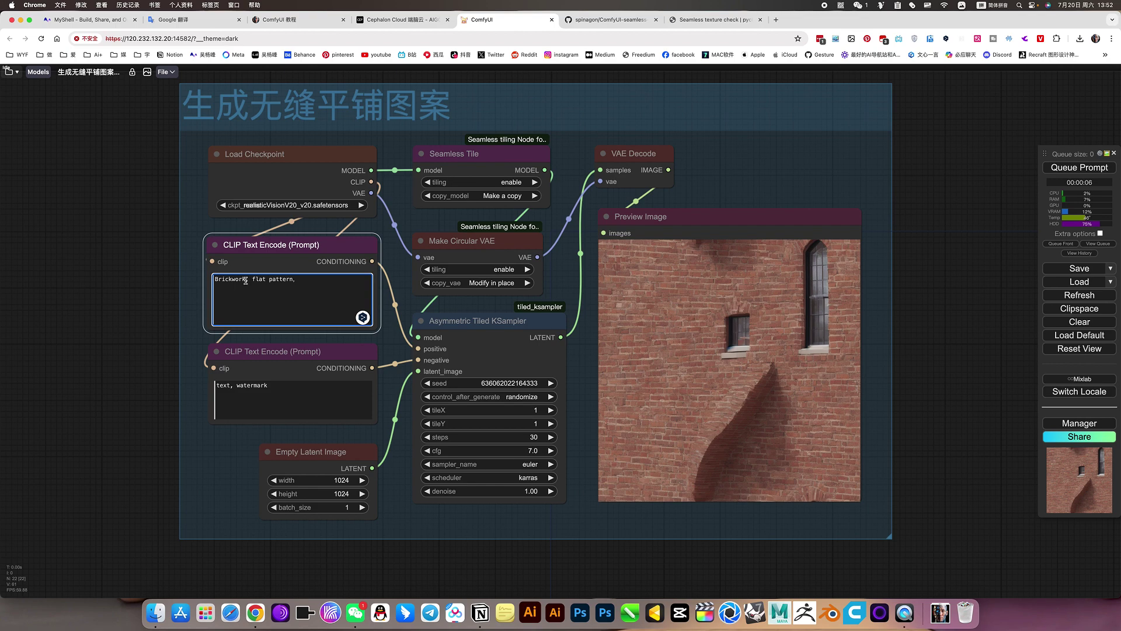
pyautogui.click(175, 20)
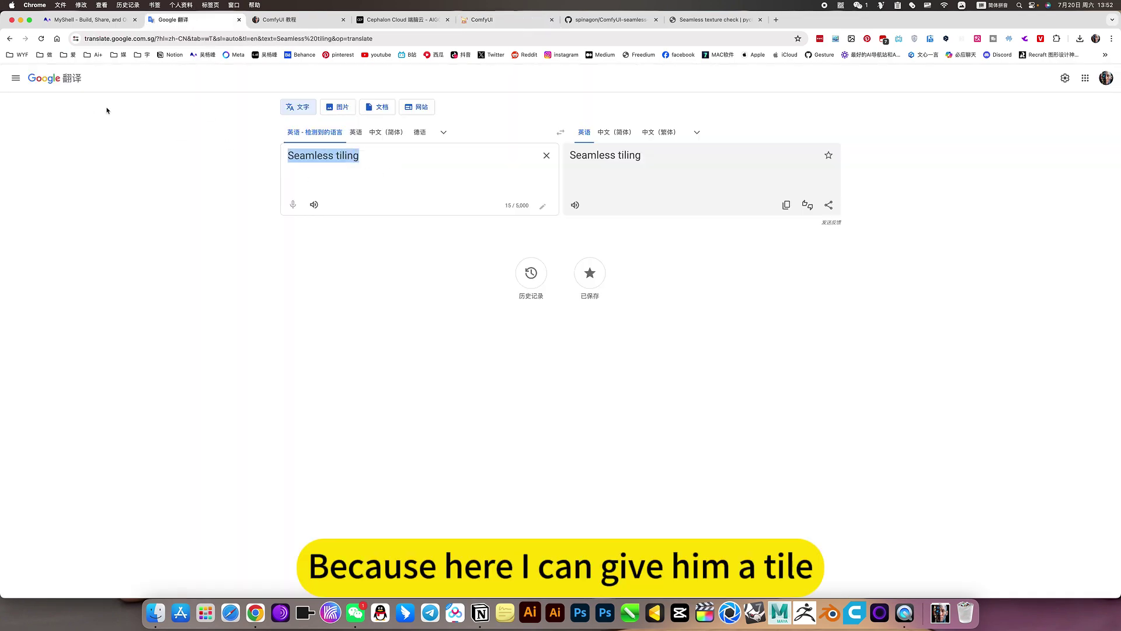
pyautogui.write('cizhuan')
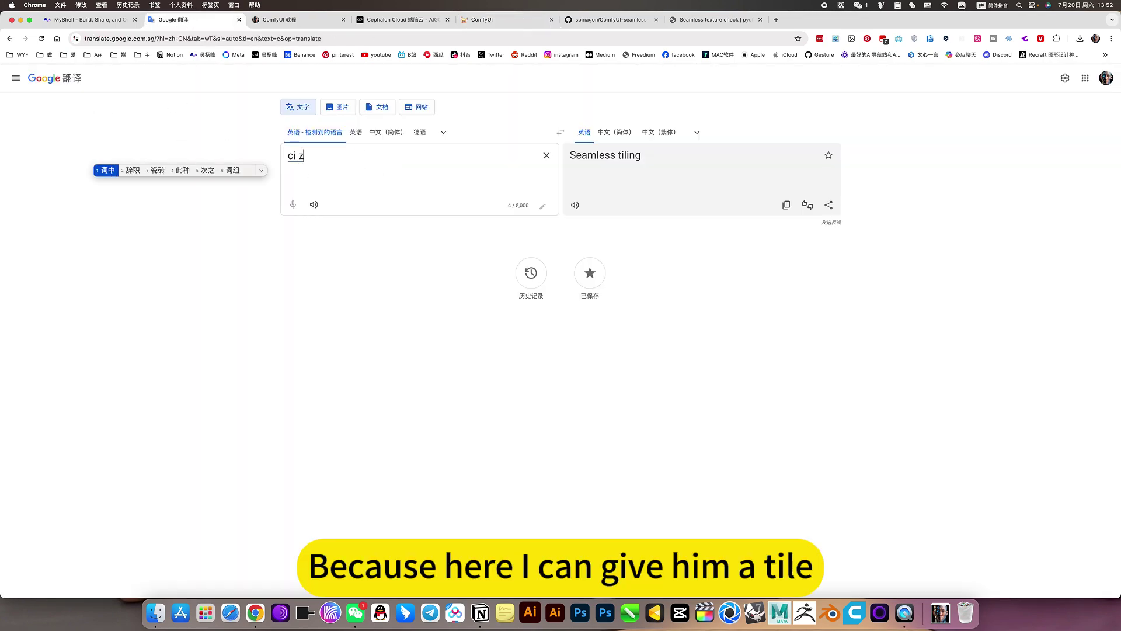
pyautogui.press('space')
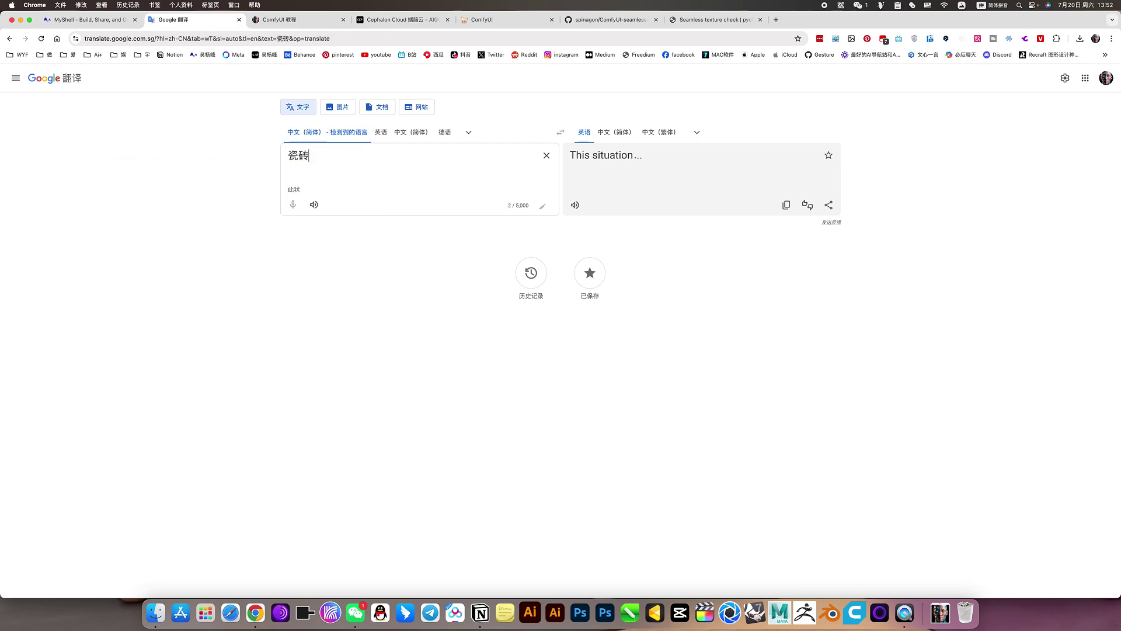
pyautogui.click(788, 194)
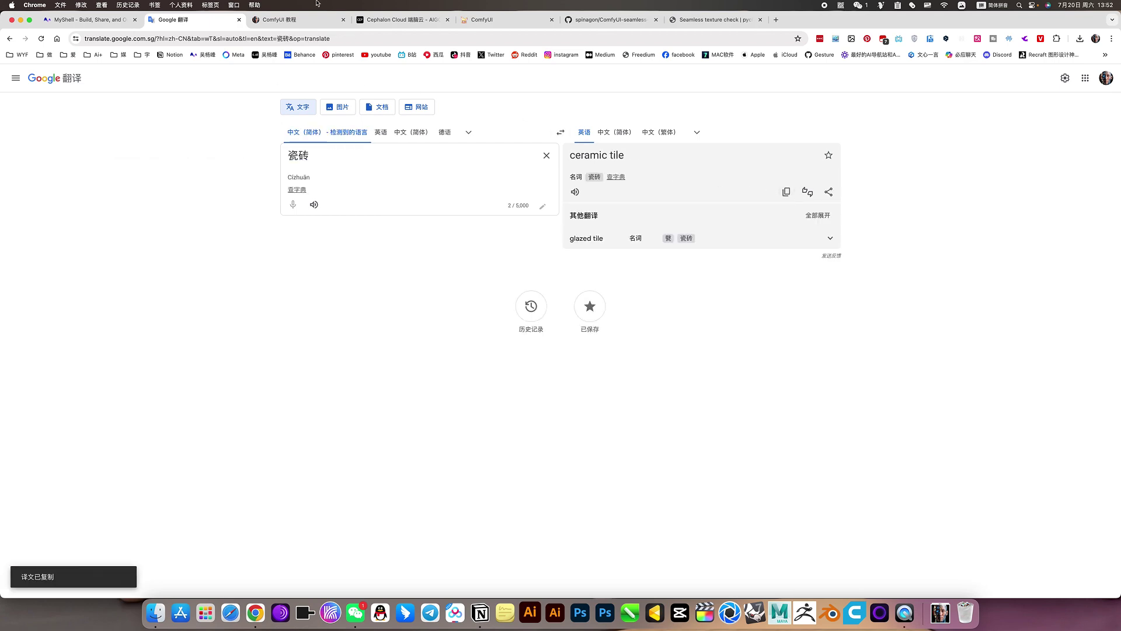
# - Return to ComfyUI and replace "Brickwork" with "ceramic tile" in the positive prompt, keeping "flat pattern"
pyautogui.click(503, 19)
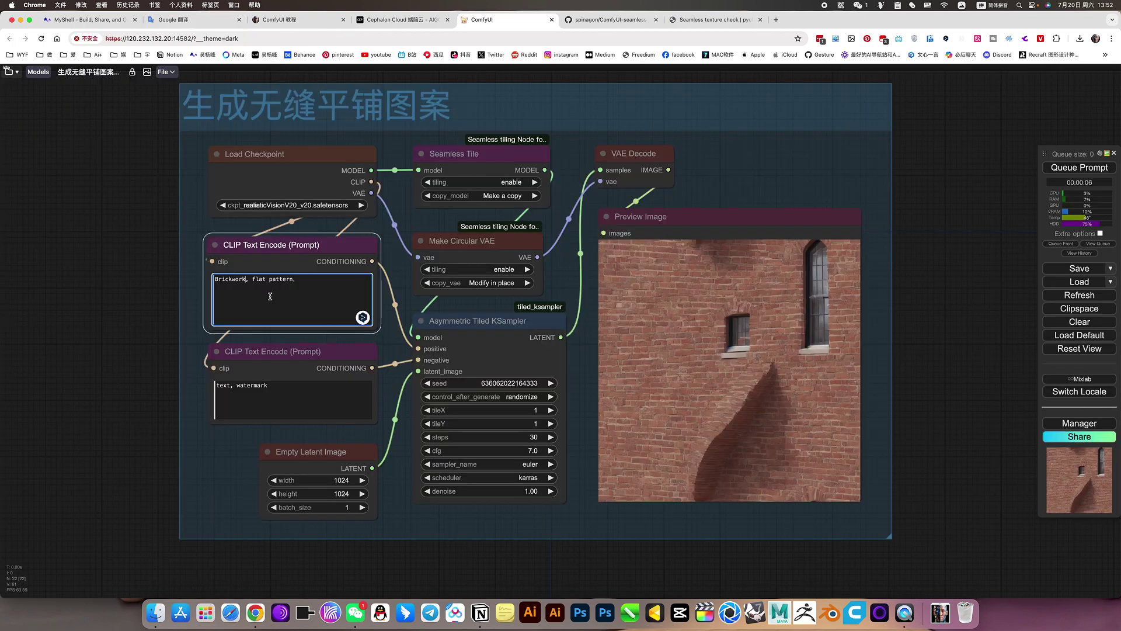
pyautogui.doubleClick(245, 280)
pyautogui.press('super+v')
pyautogui.click(930, 333)
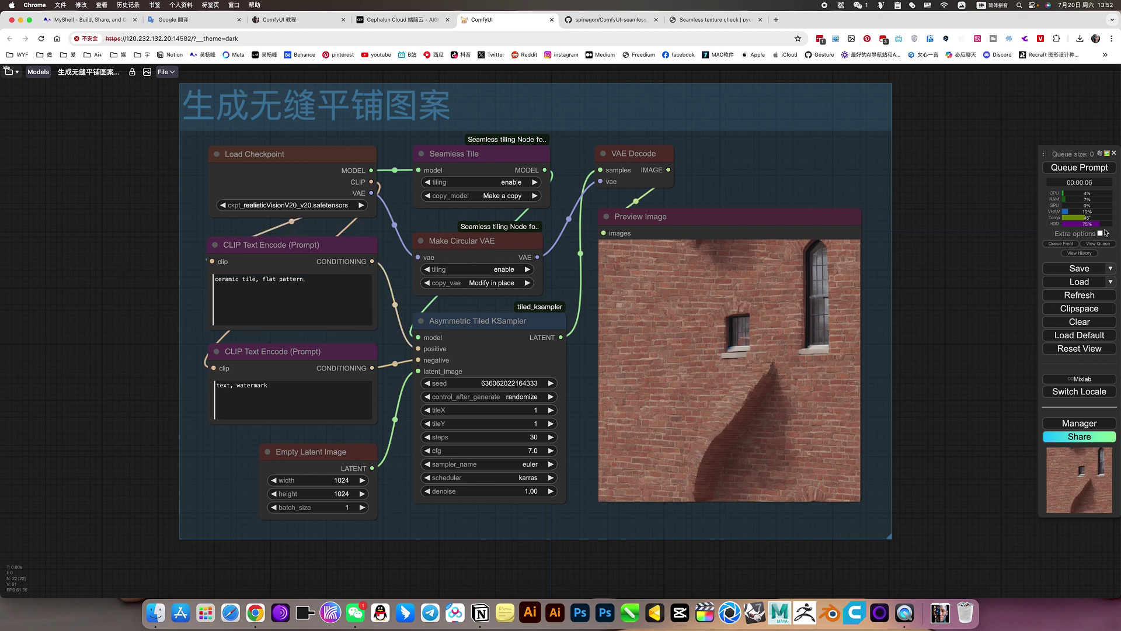
# - Queue two successive generations of the ceramic tile pattern with random seeds
pyautogui.click(1080, 167)
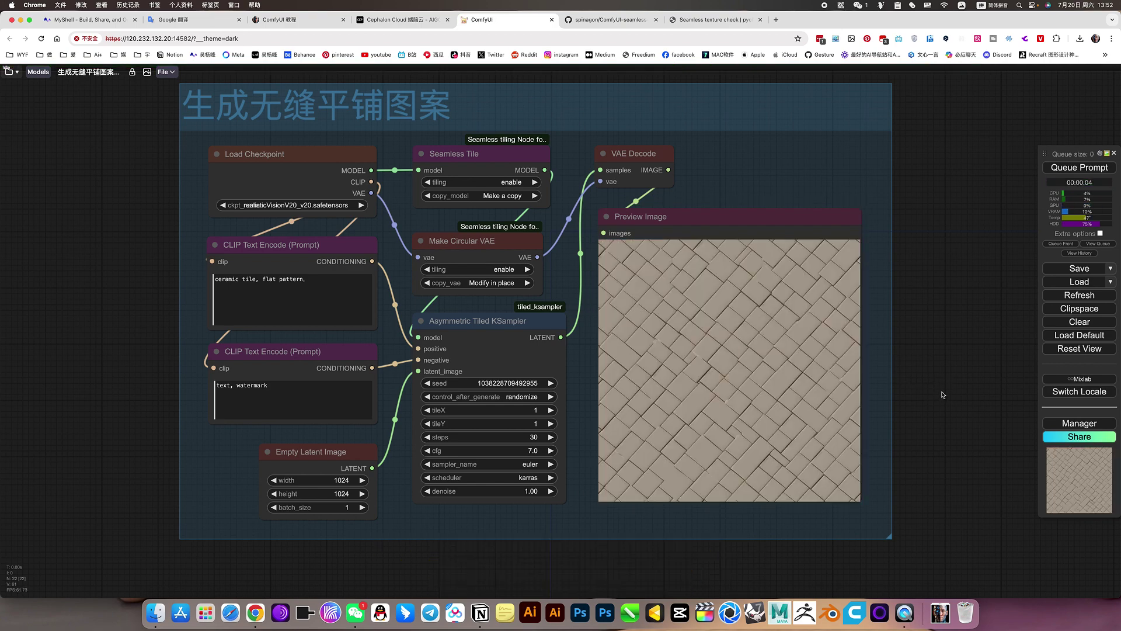
pyautogui.moveTo(939, 379); pyautogui.dragTo(935, 364)
pyautogui.click(1080, 168)
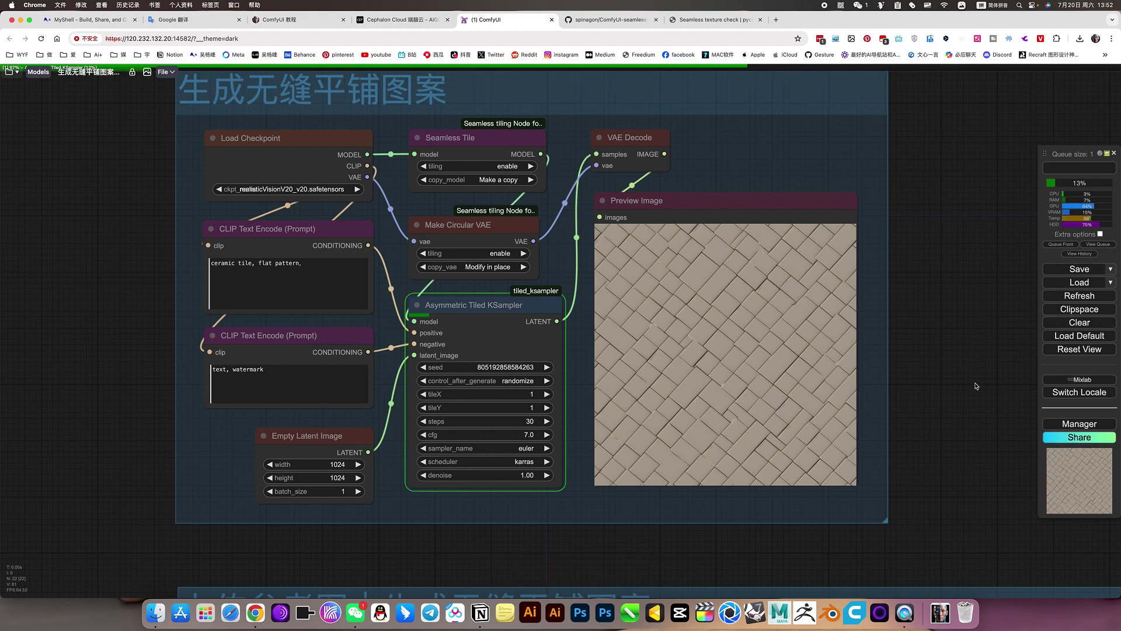
# - Review the tiling setting of the Make Circular VAE node without choosing a different option
pyautogui.moveTo(977, 386); pyautogui.dragTo(954, 429)
pyautogui.scroll(-4, 911, 297)
pyautogui.scroll(4, 912, 297)
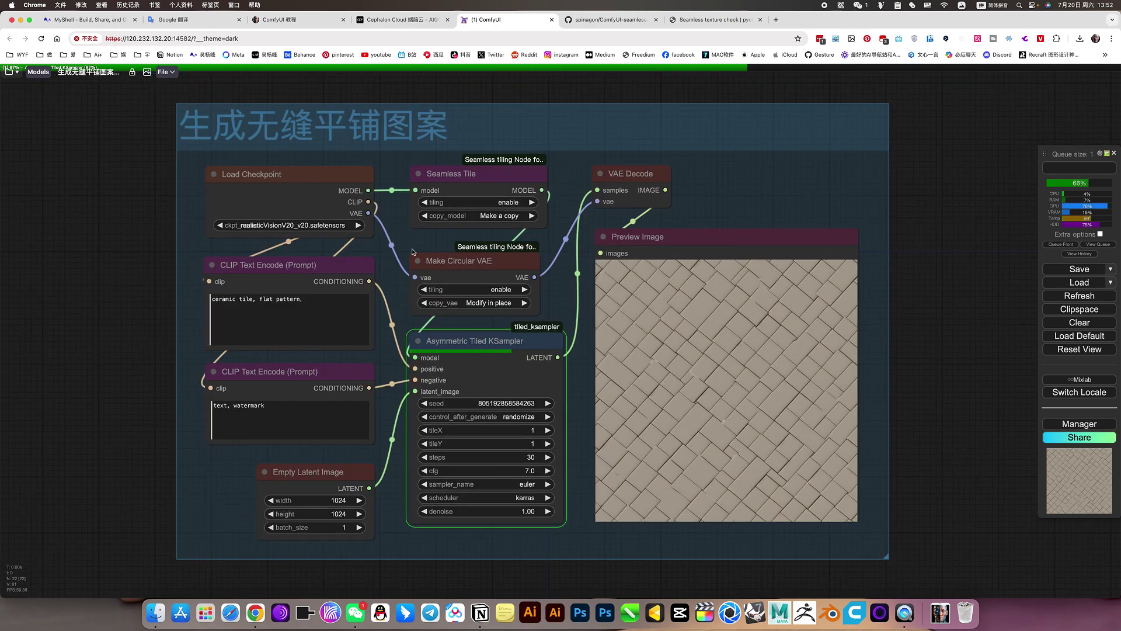
pyautogui.scroll(4, 413, 252)
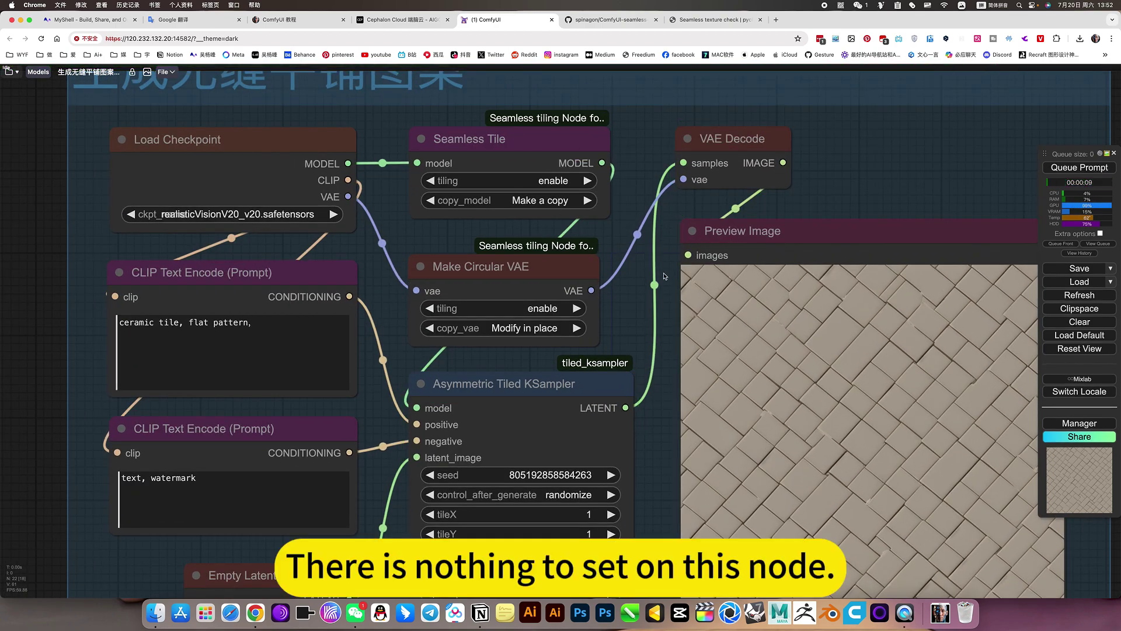
pyautogui.click(564, 308)
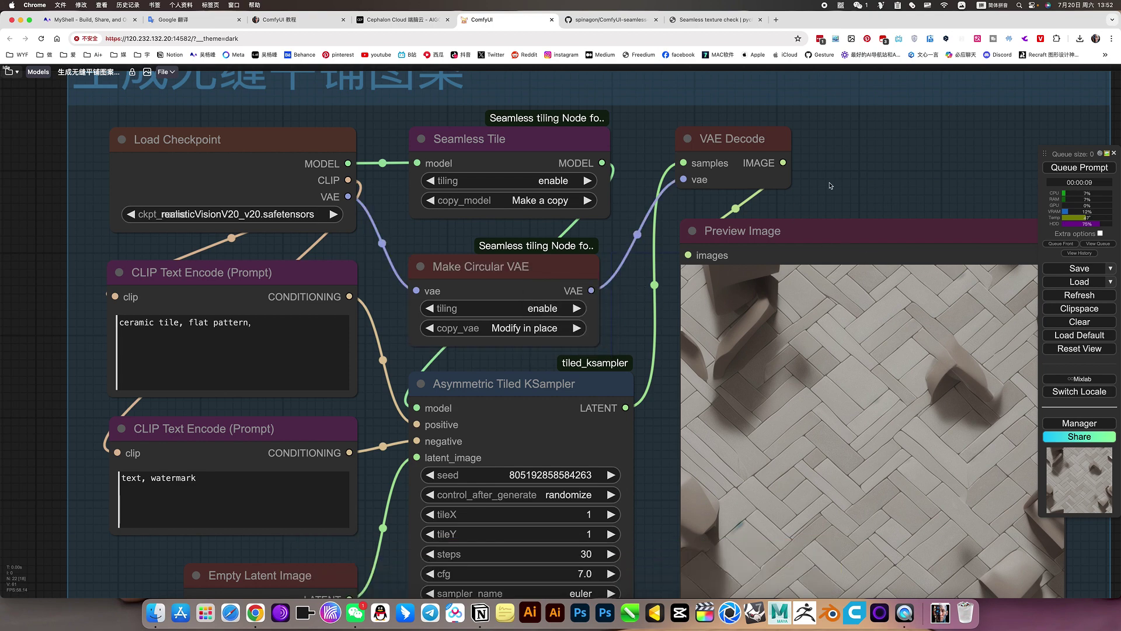
# - Queue another generation from the "ceramic tile, flat pattern" prompt with a random seed
pyautogui.scroll(-5, 829, 184)
pyautogui.moveTo(887, 159); pyautogui.dragTo(774, 162)
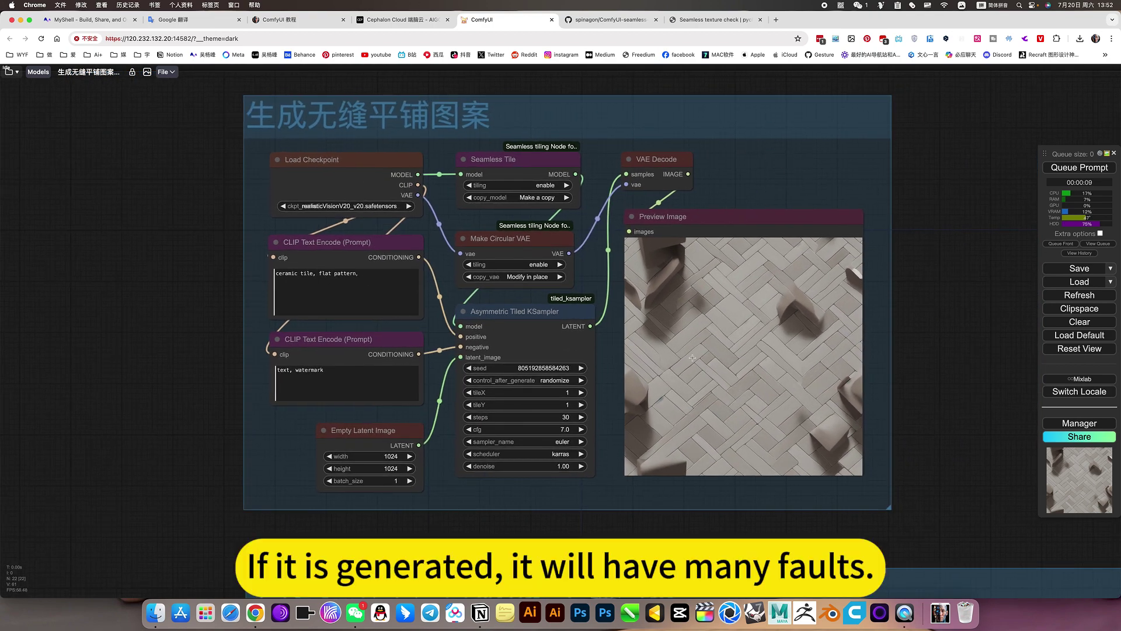
pyautogui.click(1098, 167)
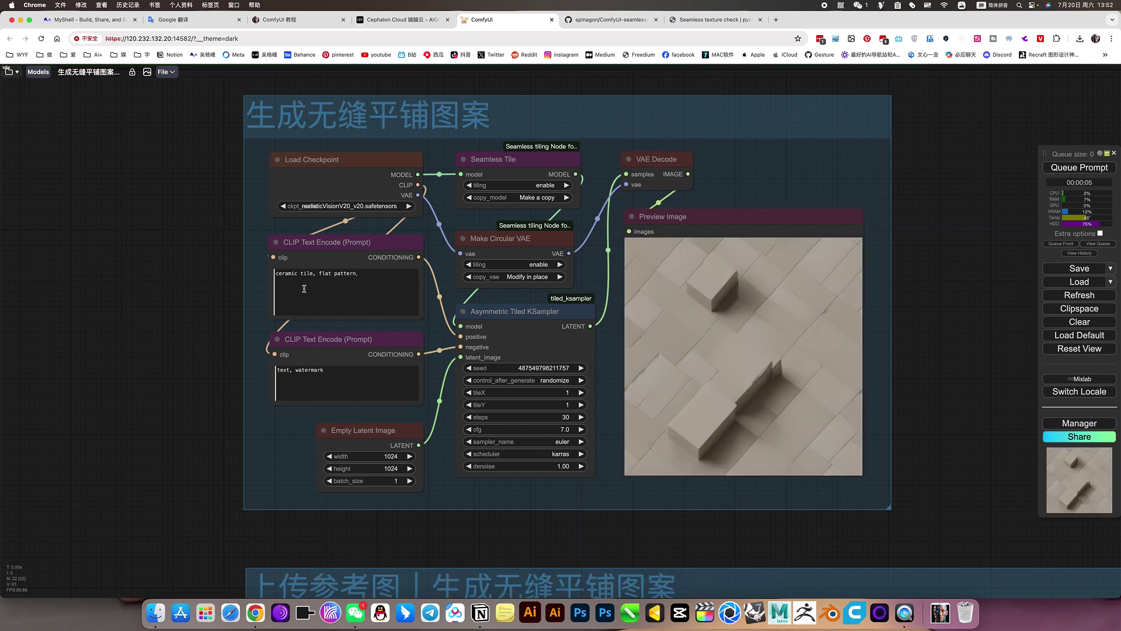
# - Shorten the positive prompt to "ceramic tile pattern," by removing "flat", and generate the image again
pyautogui.doubleClick(331, 275)
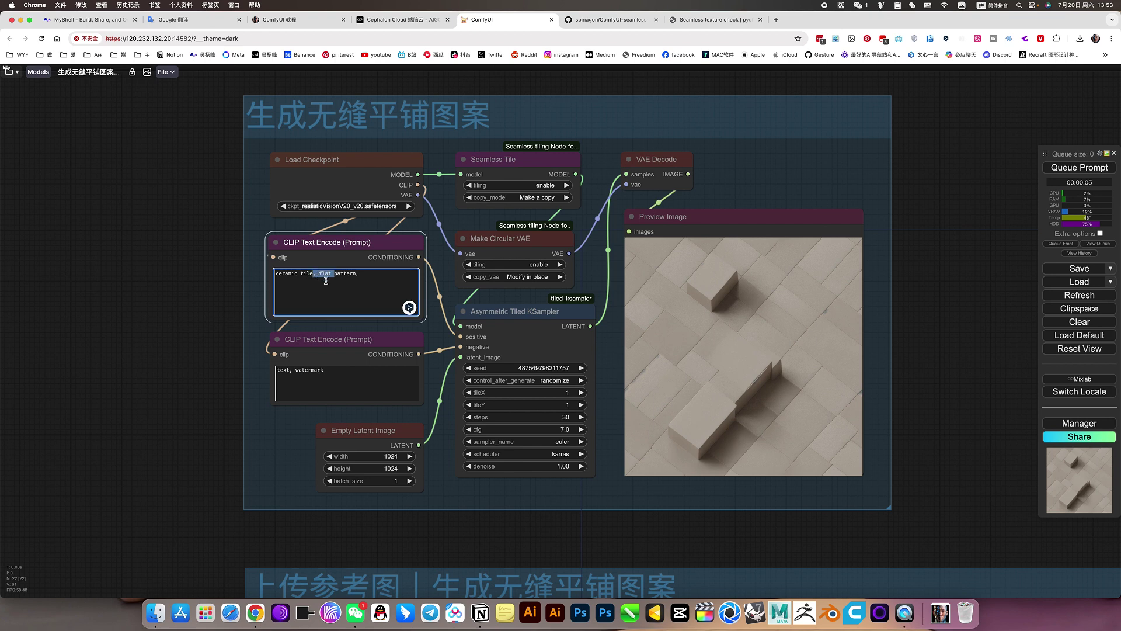
pyautogui.press('BackSpace')
pyautogui.click(1075, 168)
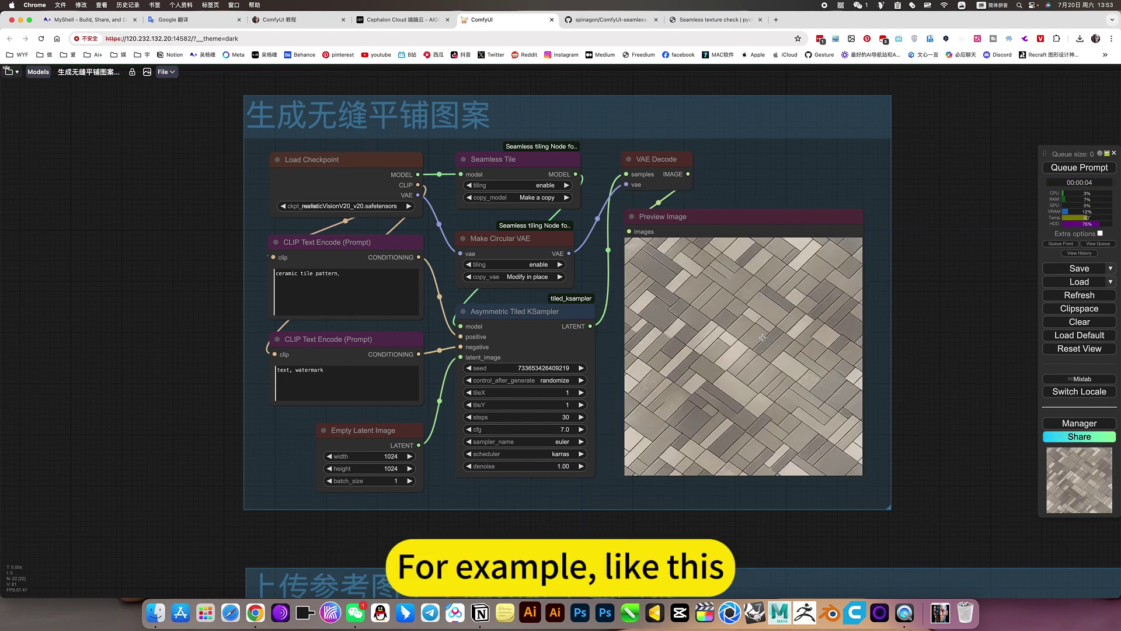
# - Save the generated ceramic tile image from the Preview Image node to the computer
pyautogui.rightClick(764, 230)
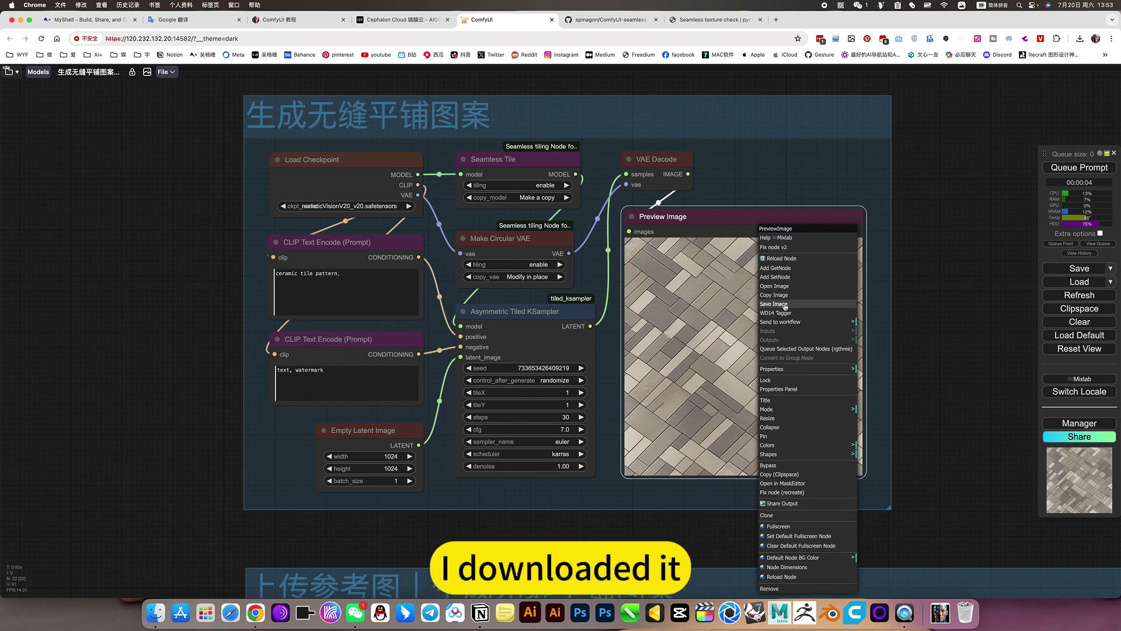
pyautogui.scroll(2, 786, 306)
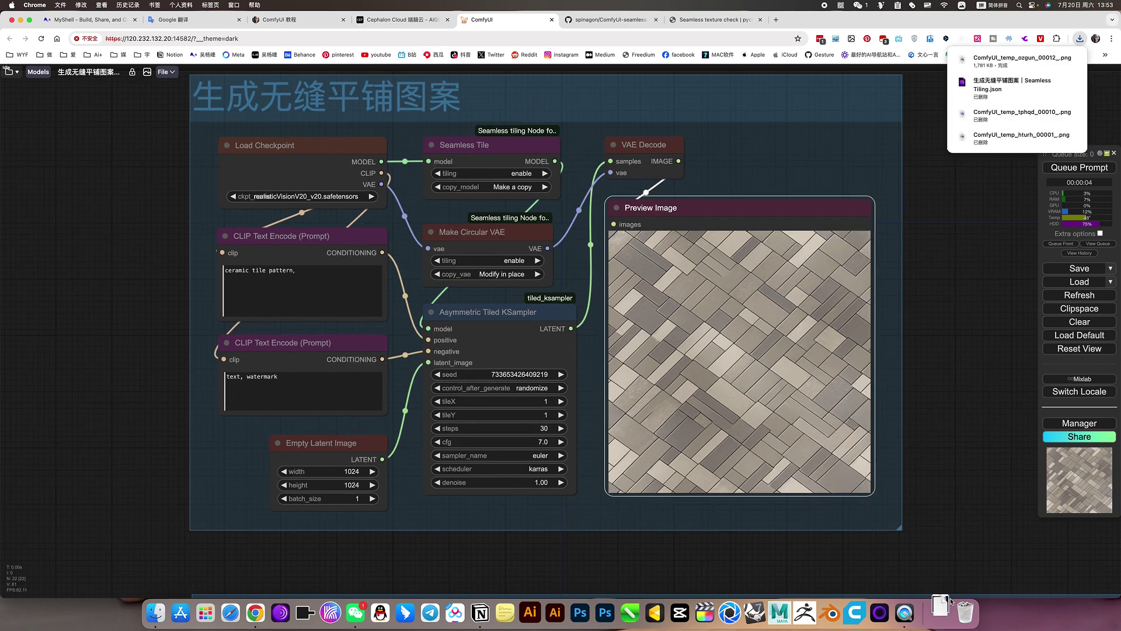
pyautogui.click(969, 497)
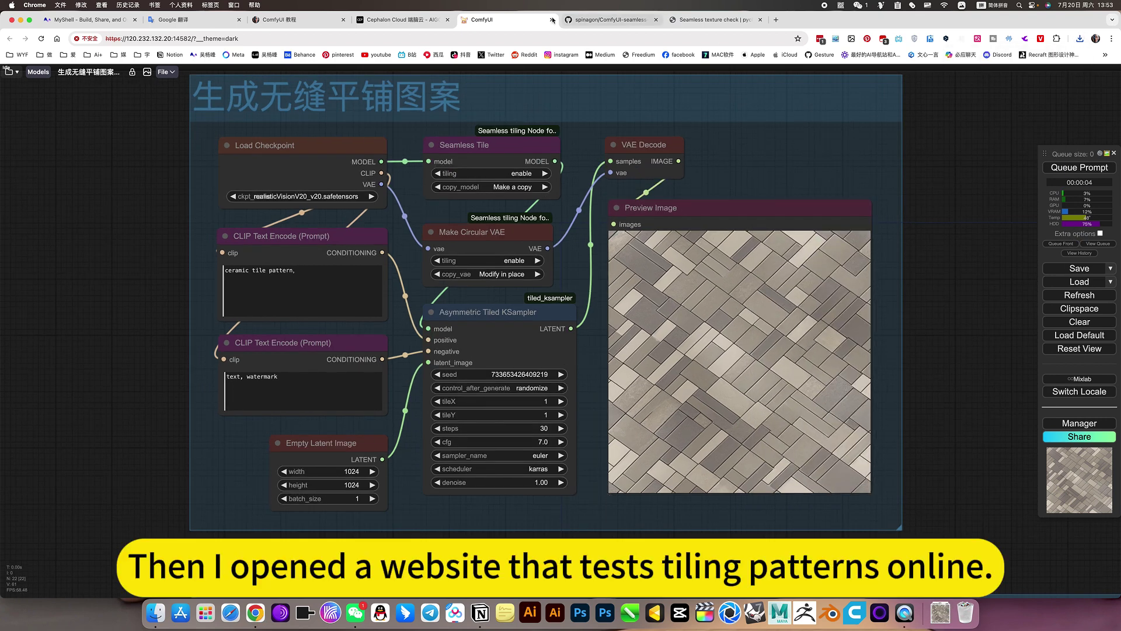
# - Switch to the Seamless Texture Checker page and load the saved ceramic tile image from the 下载 folder
pyautogui.click(714, 19)
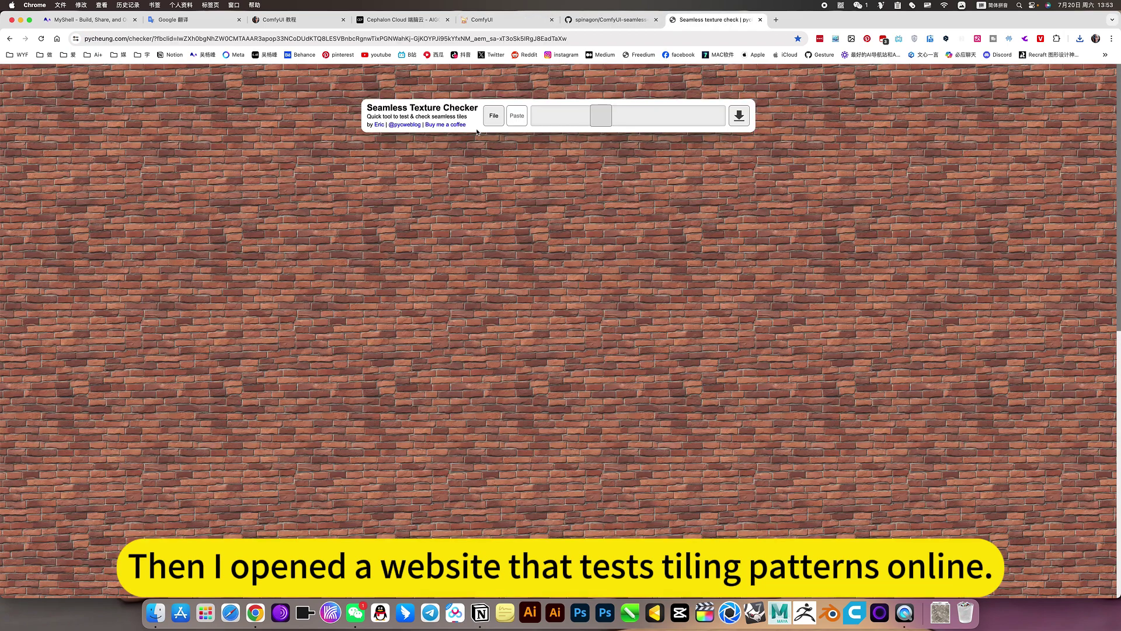
pyautogui.click(494, 116)
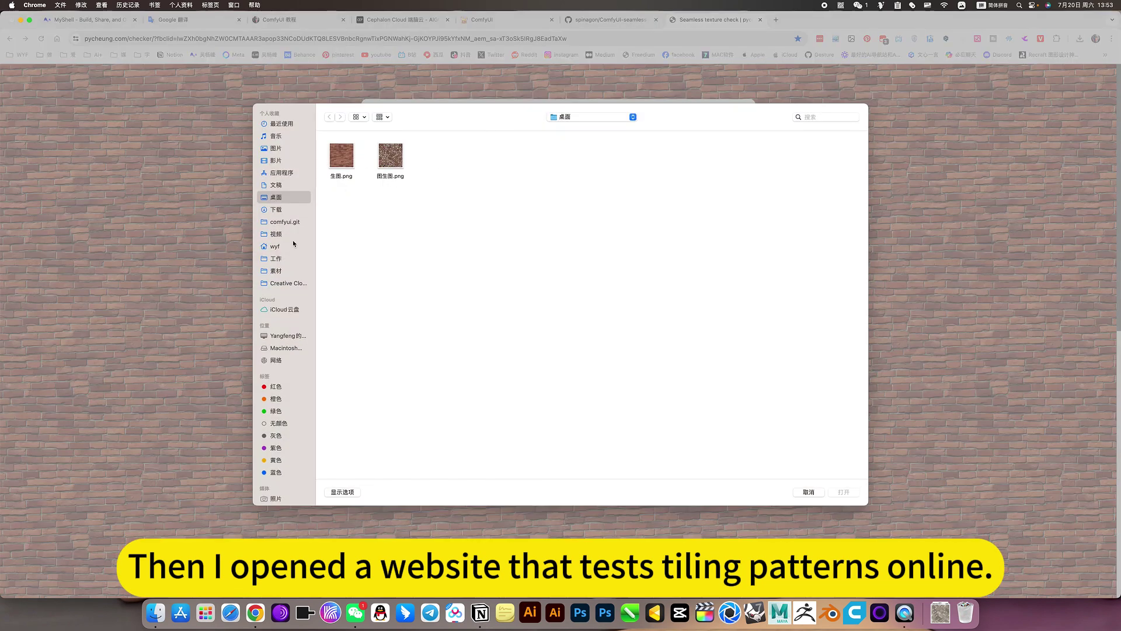
pyautogui.click(277, 209)
pyautogui.doubleClick(488, 167)
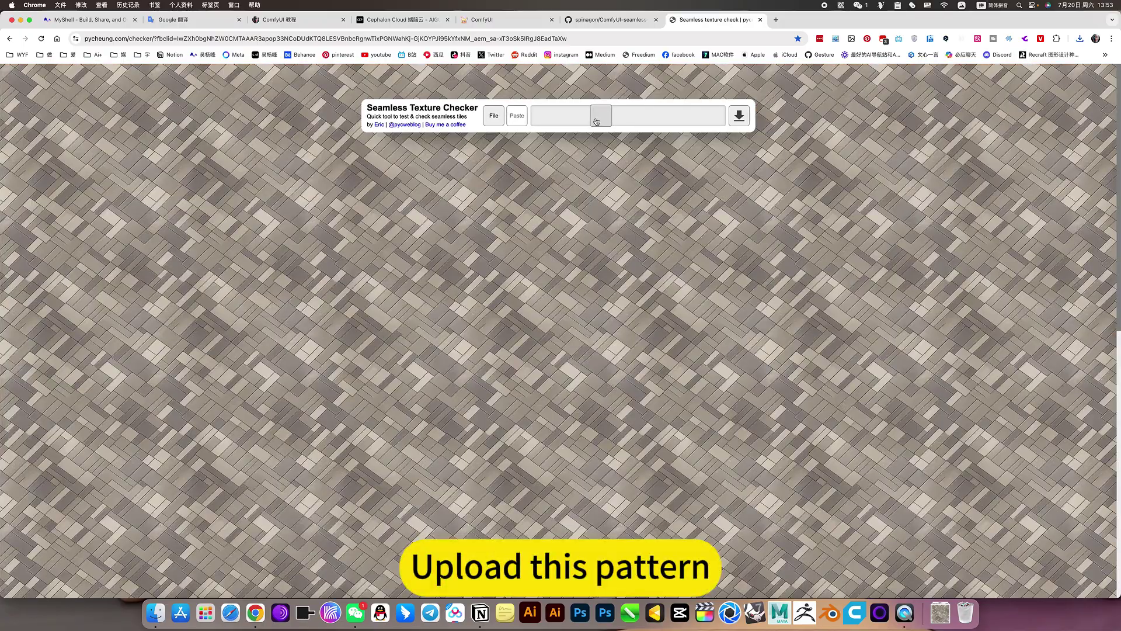
# - Enlarge and shrink the tiled texture's scale to check the repeating ceramic tile pattern for visible seams
pyautogui.moveTo(596, 121); pyautogui.dragTo(626, 117)
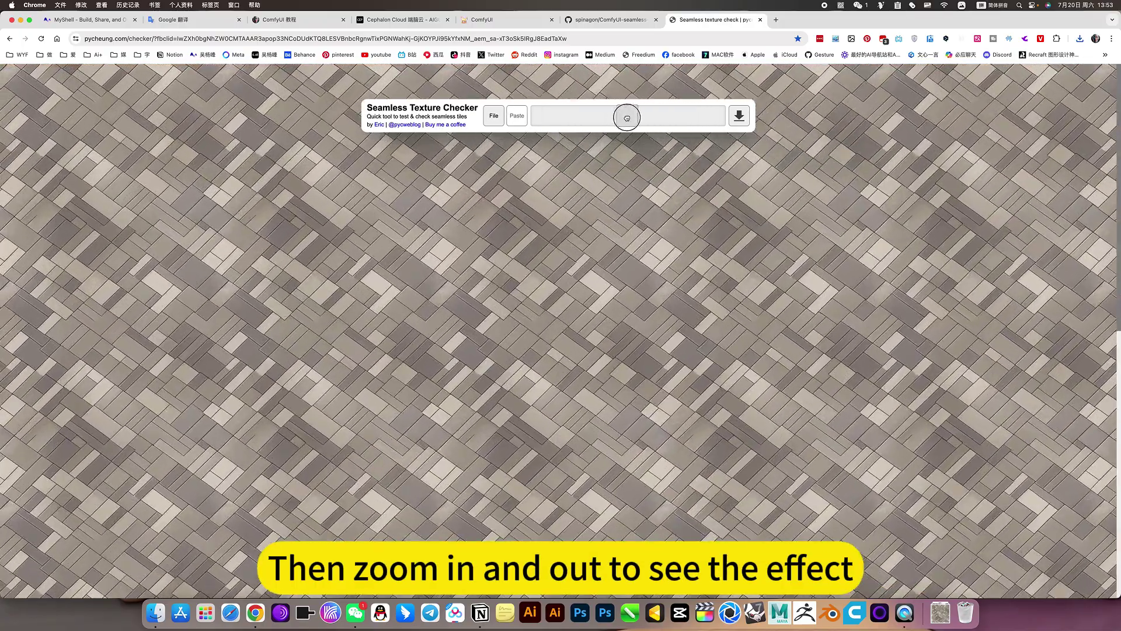
pyautogui.scroll(2, 593, 320)
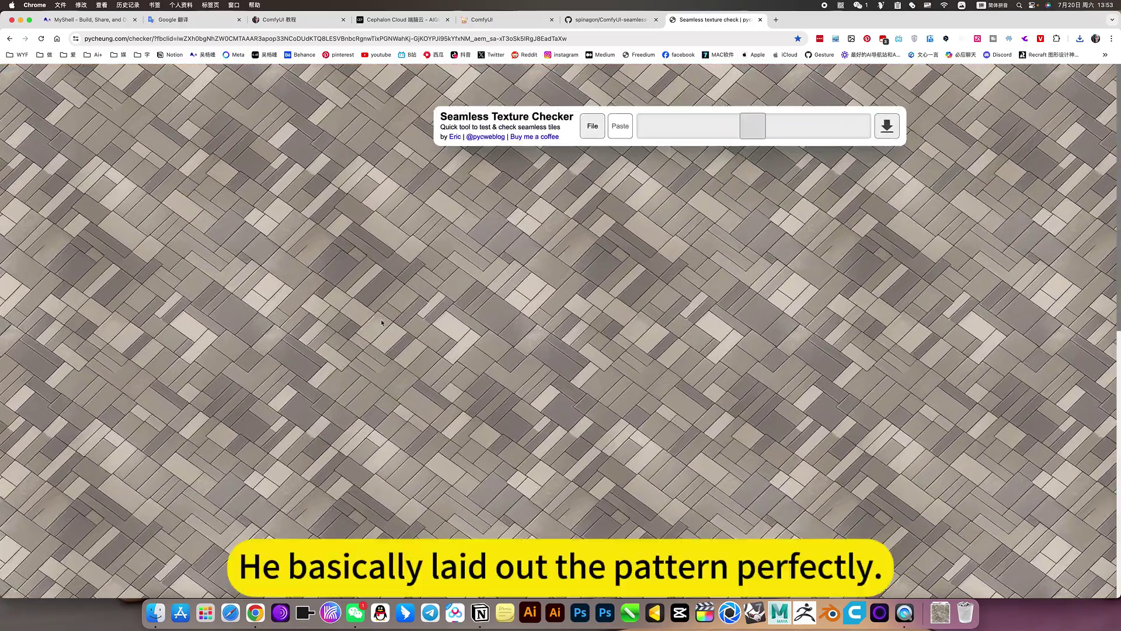
pyautogui.moveTo(765, 127); pyautogui.dragTo(820, 126)
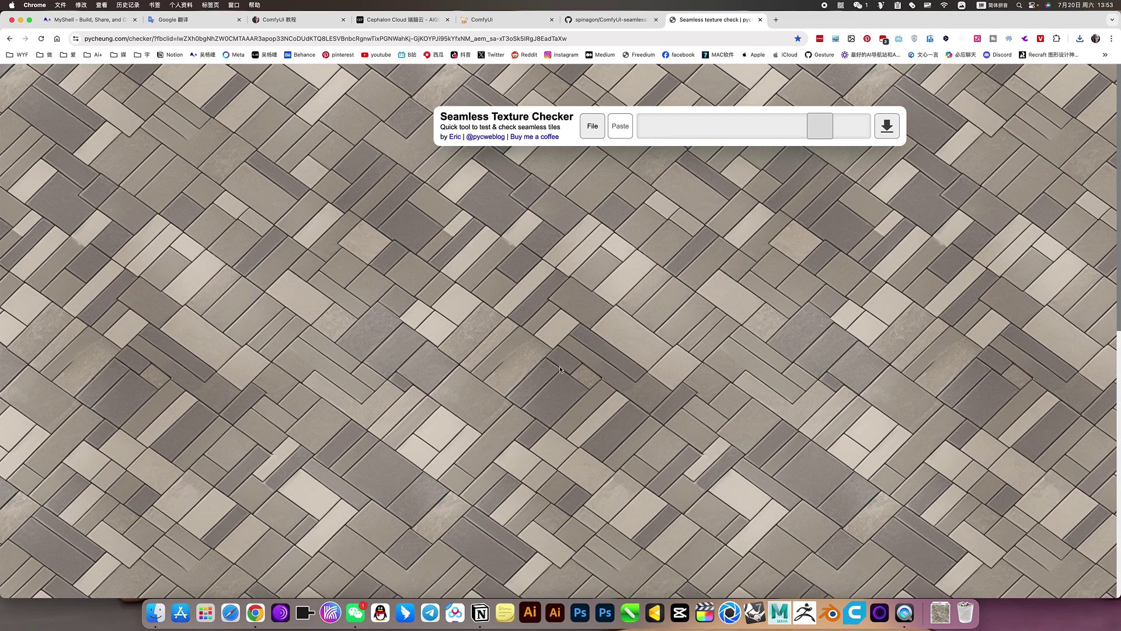
pyautogui.moveTo(821, 126); pyautogui.dragTo(746, 126)
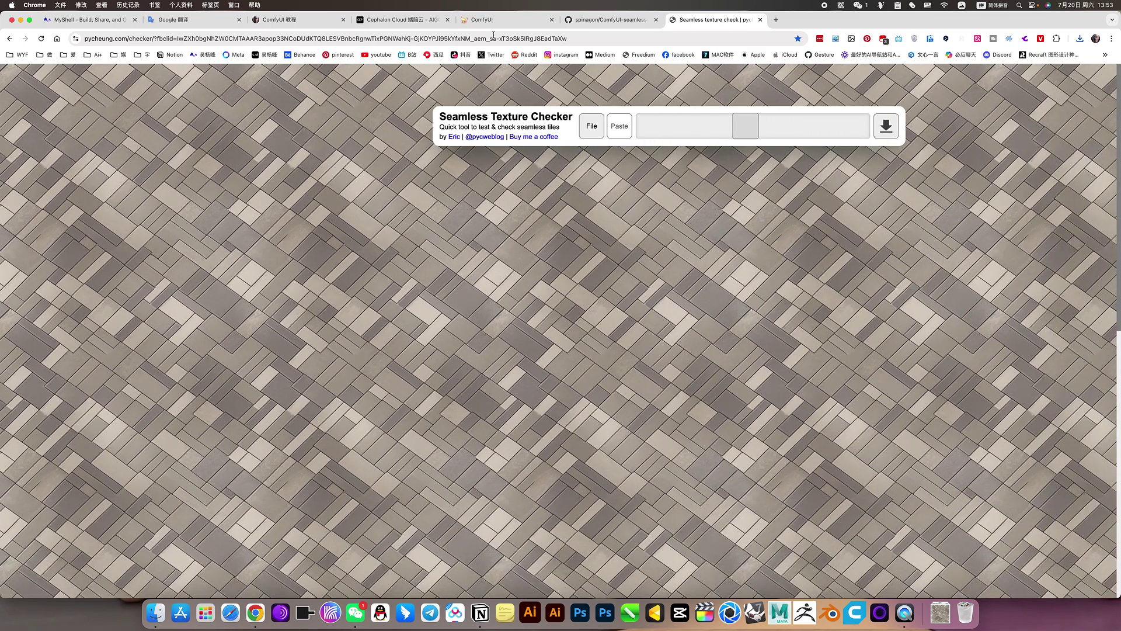
# - Return to ComfyUI and generate another image from the "ceramic tile pattern" prompt
pyautogui.click(495, 22)
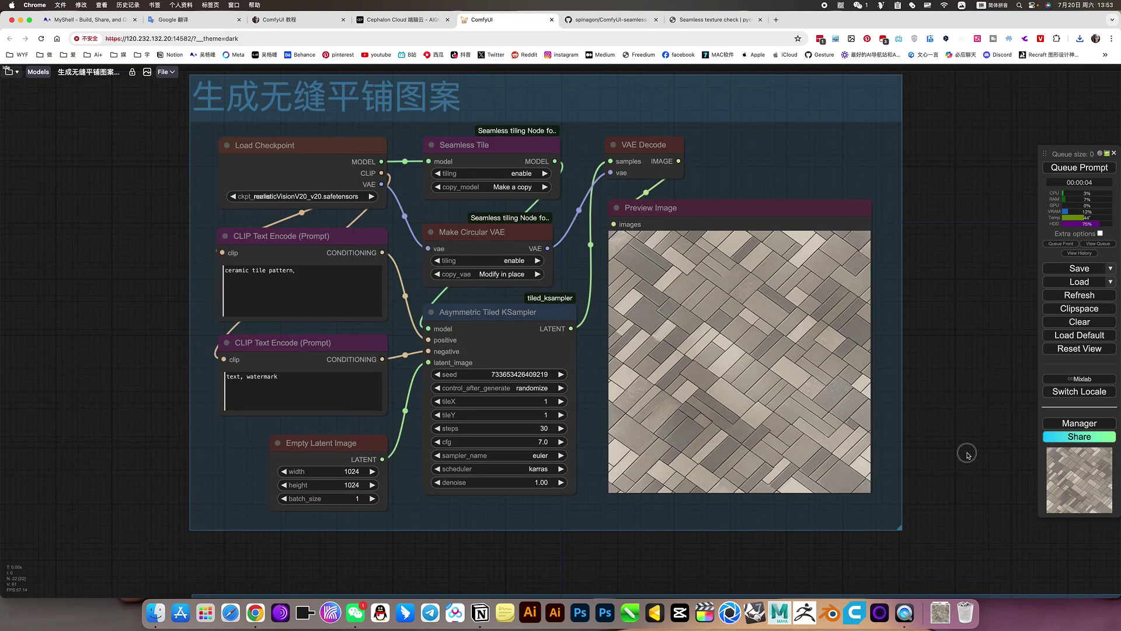
pyautogui.moveTo(968, 452); pyautogui.dragTo(892, 490)
pyautogui.click(1090, 170)
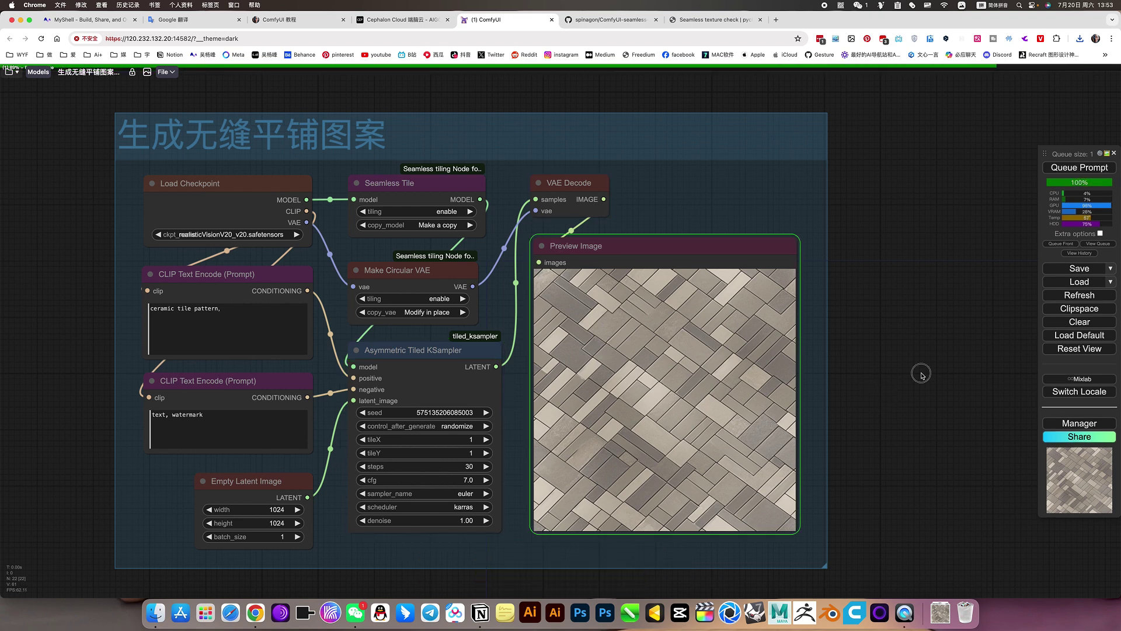
pyautogui.scroll(-2, 921, 374)
pyautogui.hscroll(-2, 922, 373)
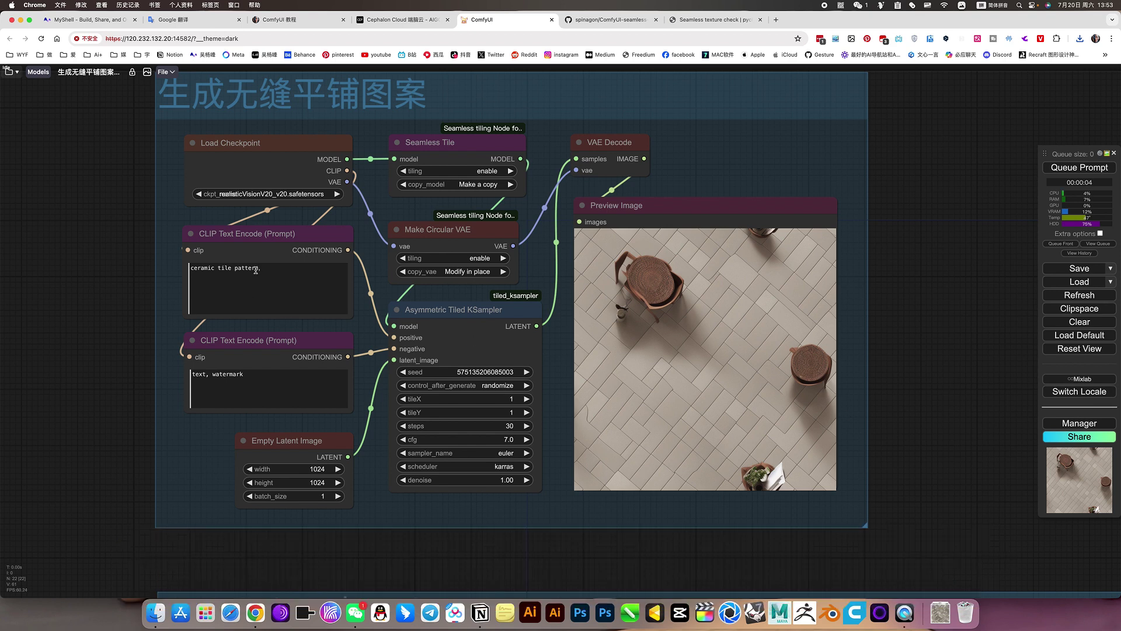
# - Bypass the nodes of the text-only 生成无缝平铺图案 group and set the nodes of the 上传参考图 reference-image group to Always
pyautogui.rightClick(740, 127)
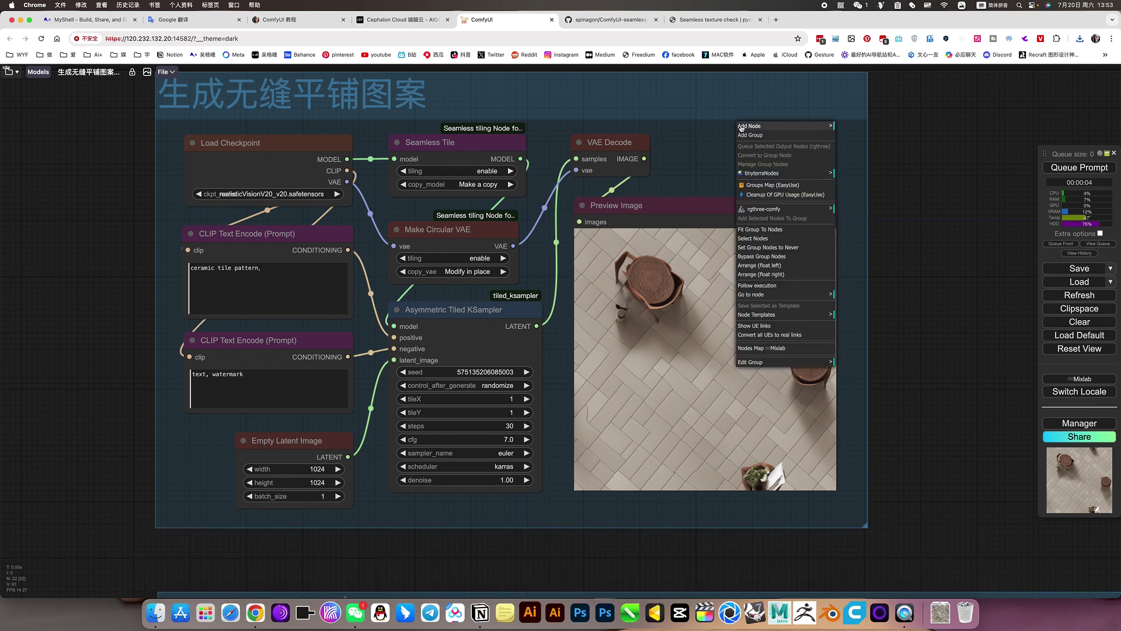
pyautogui.click(761, 257)
pyautogui.scroll(-10, 892, 439)
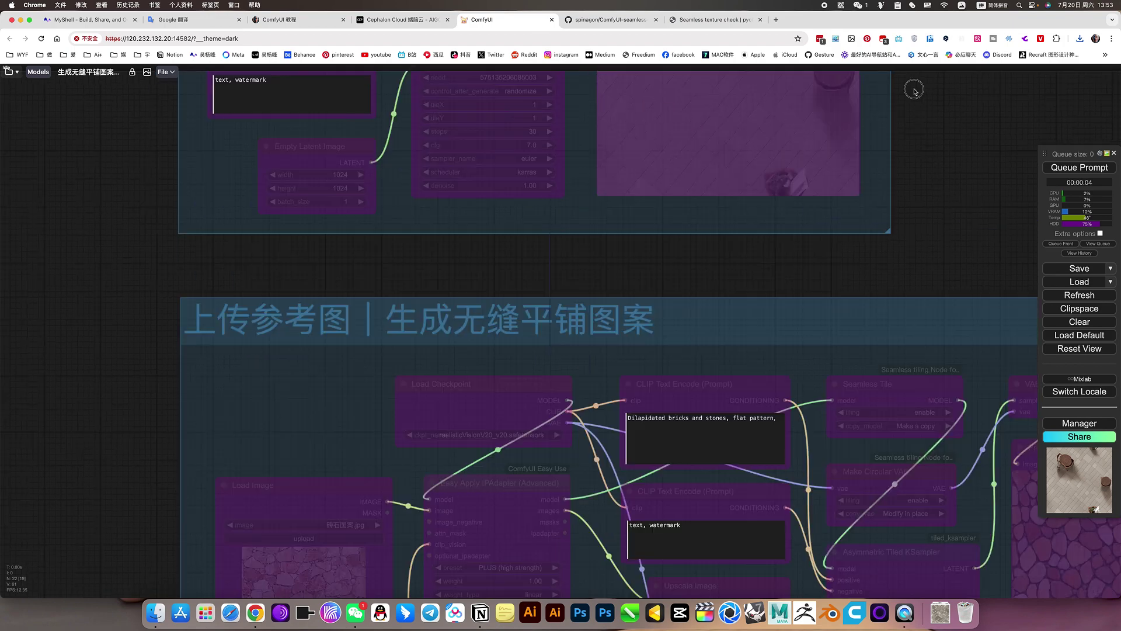
pyautogui.rightClick(358, 335)
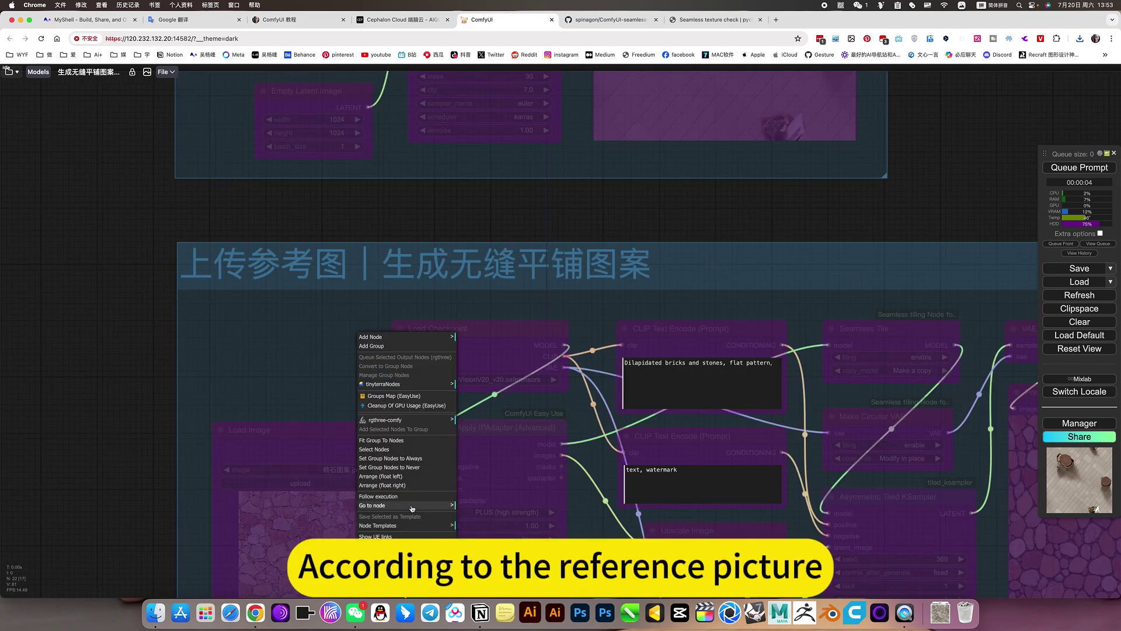
pyautogui.click(390, 459)
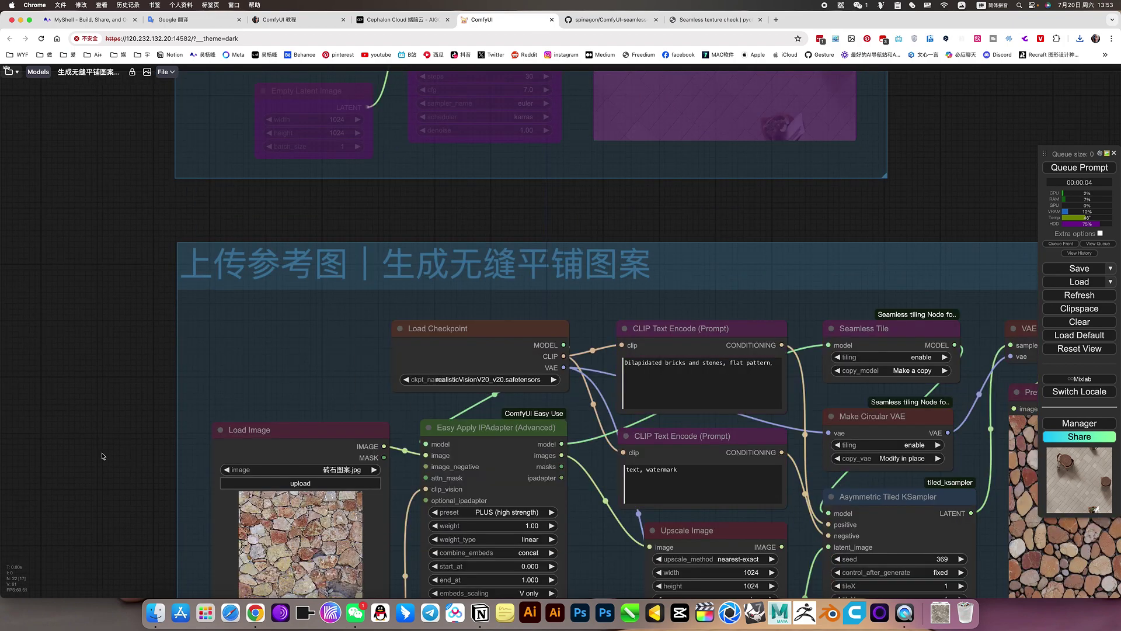
# - Examine the reference-image group's Easy Apply IPAdapter, Load Image, Seamless Tile and Make Circular VAE nodes and their connections
pyautogui.moveTo(78, 444); pyautogui.dragTo(181, 251)
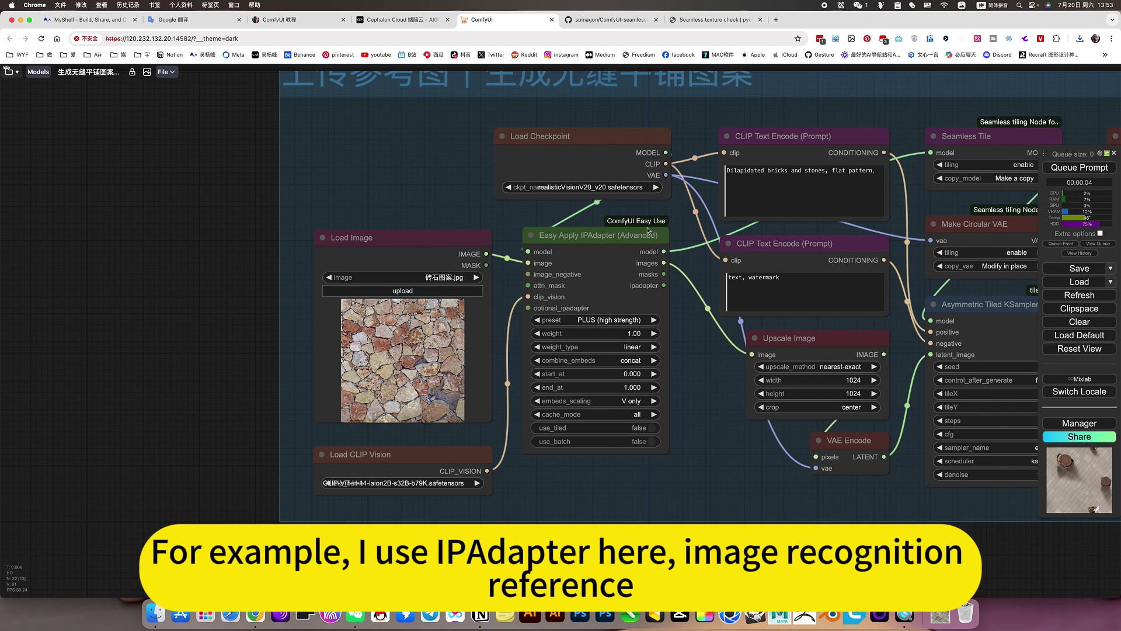
pyautogui.click(628, 236)
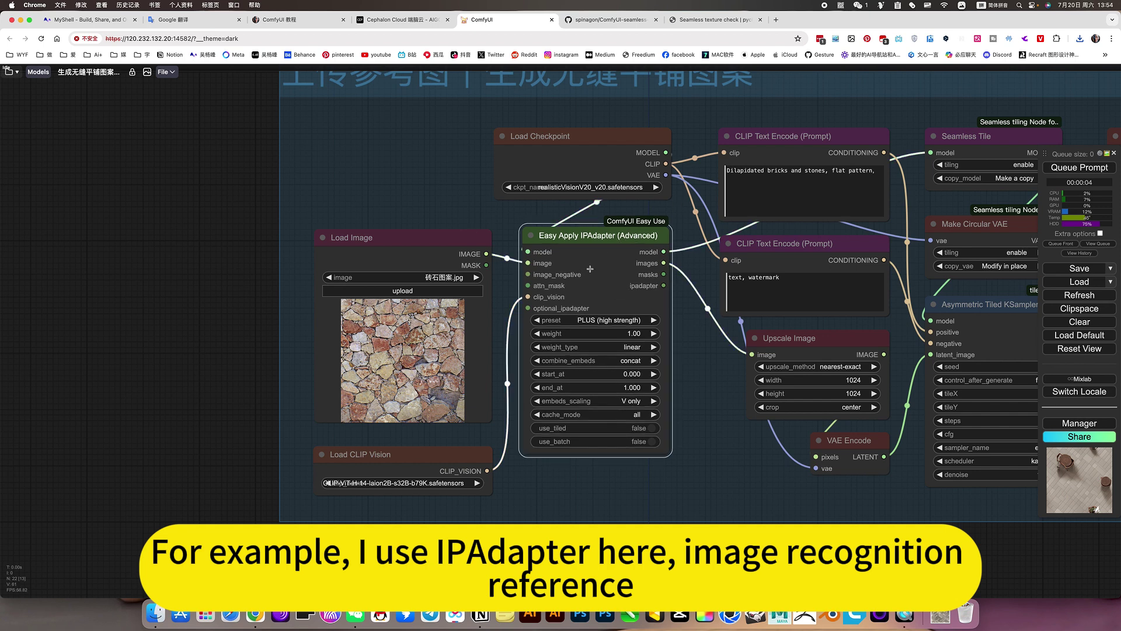
pyautogui.click(430, 249)
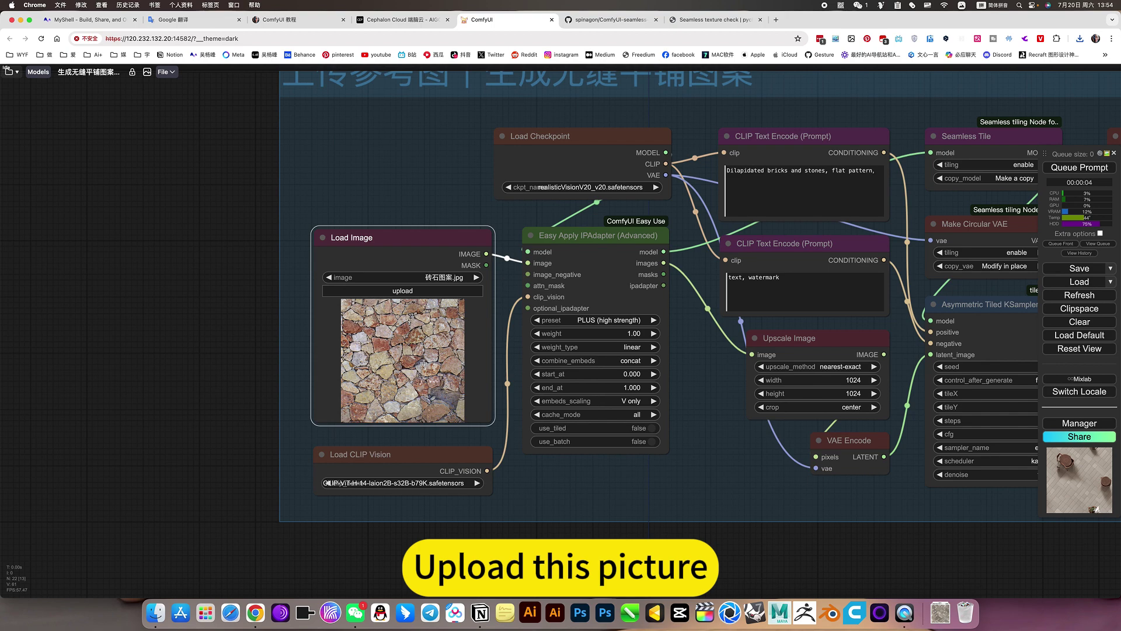
pyautogui.moveTo(741, 407); pyautogui.dragTo(614, 454)
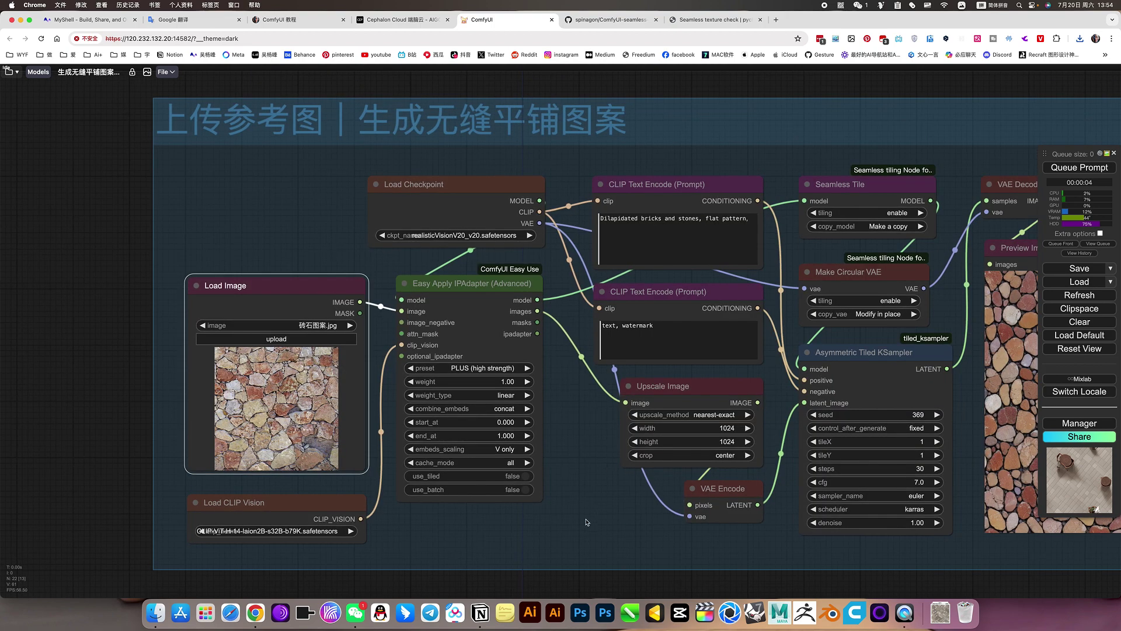
pyautogui.moveTo(843, 159); pyautogui.dragTo(710, 154)
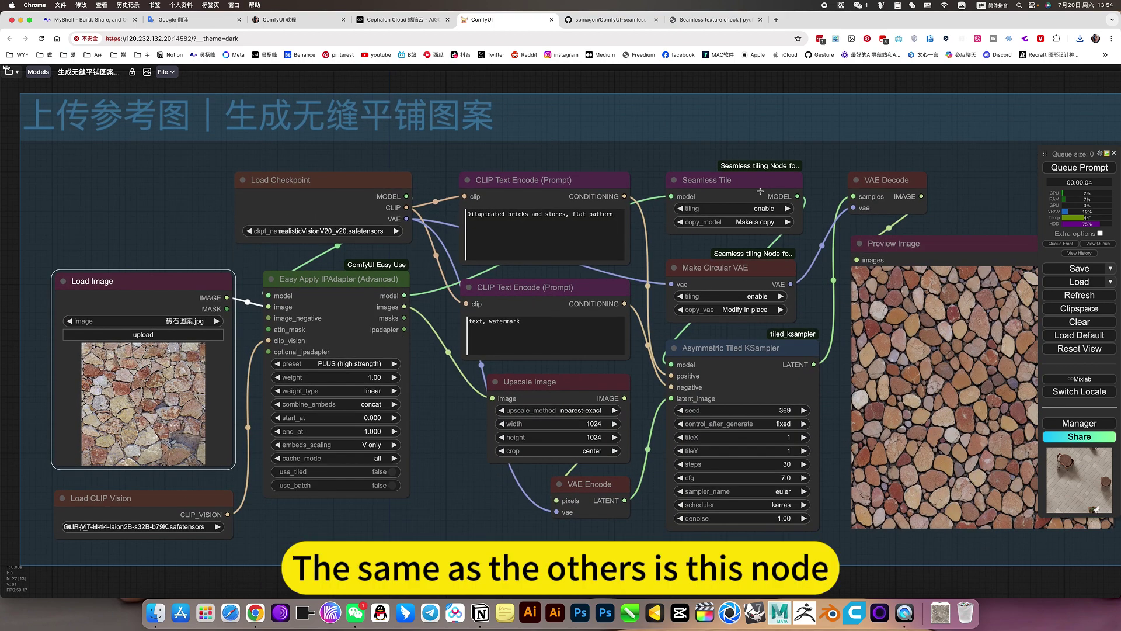
pyautogui.click(759, 194)
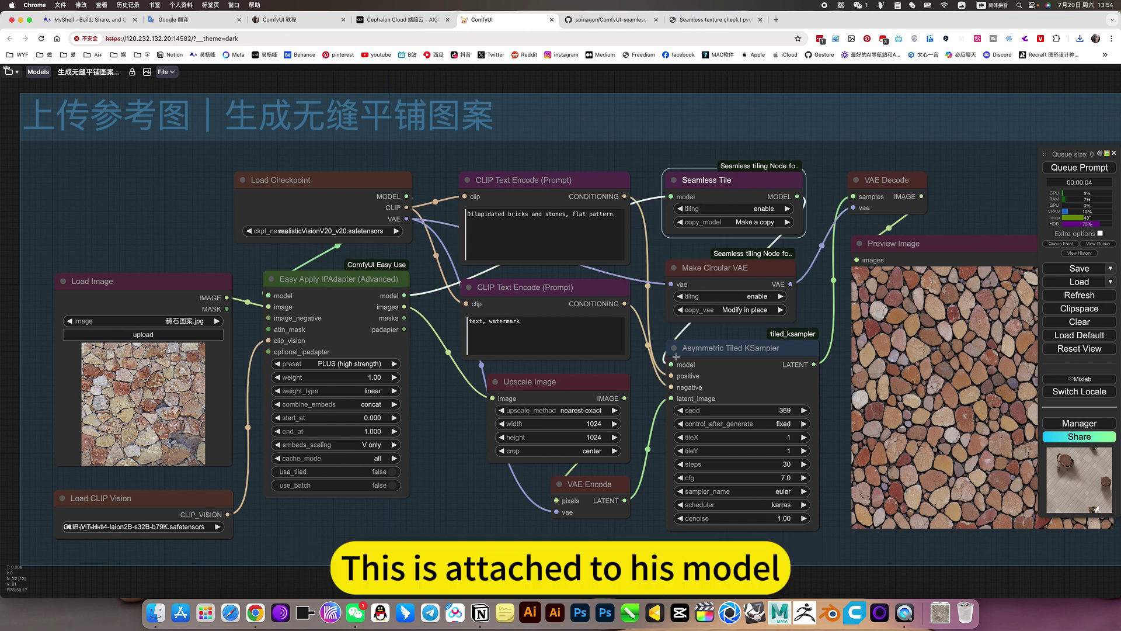
pyautogui.click(732, 268)
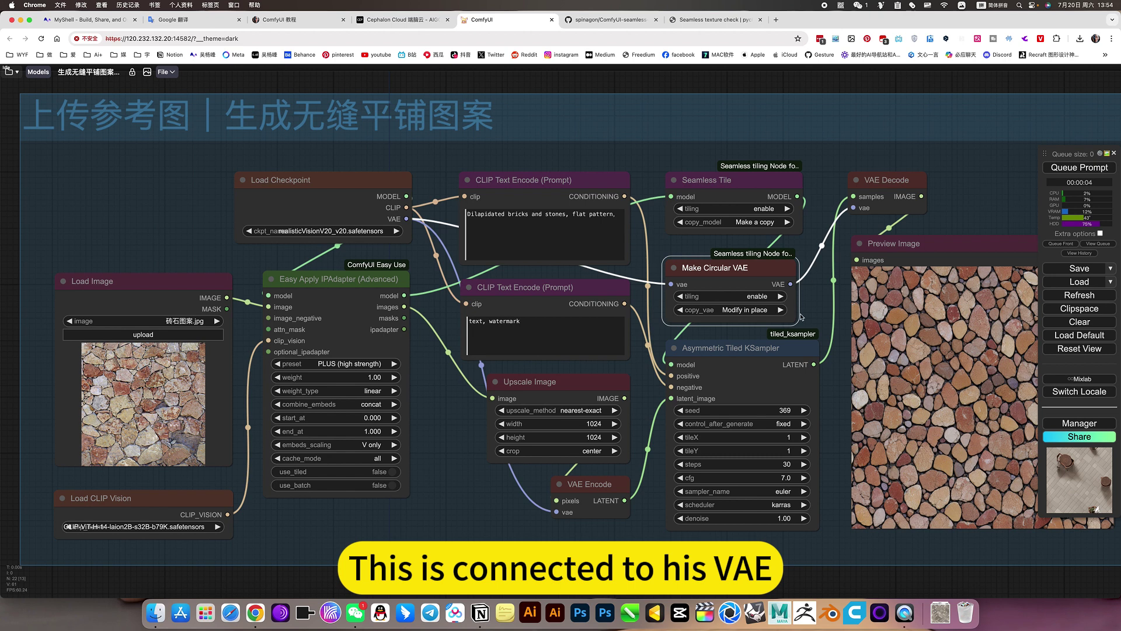
# - Set the Asymmetric Tiled KSampler seed in the reference-image group to 371 and queue the generation
pyautogui.click(805, 410)
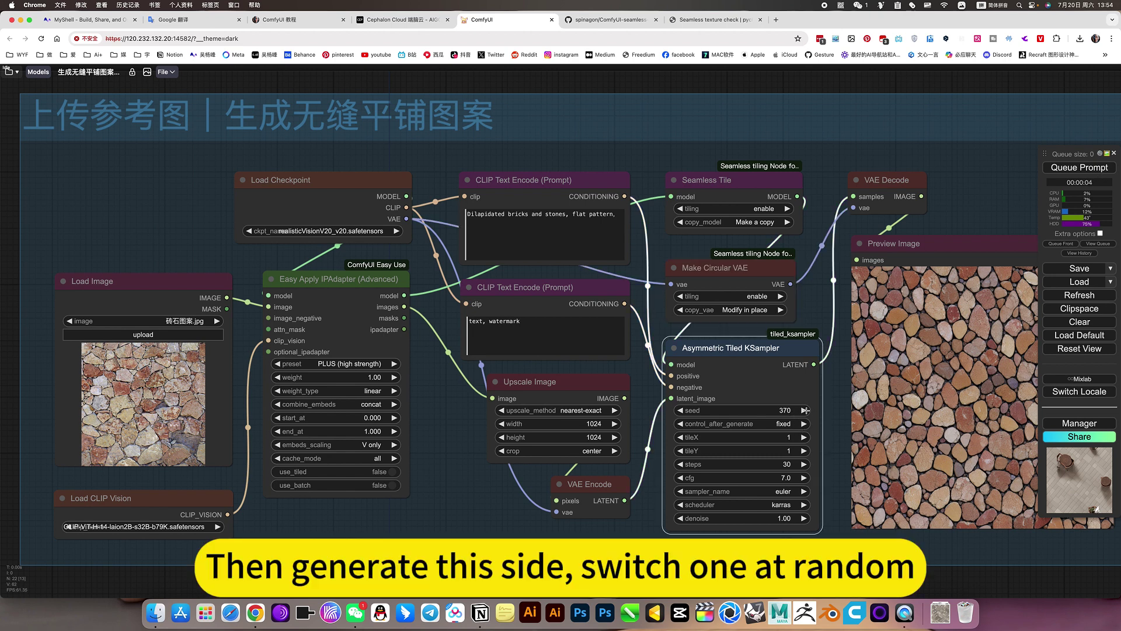
pyautogui.click(805, 410)
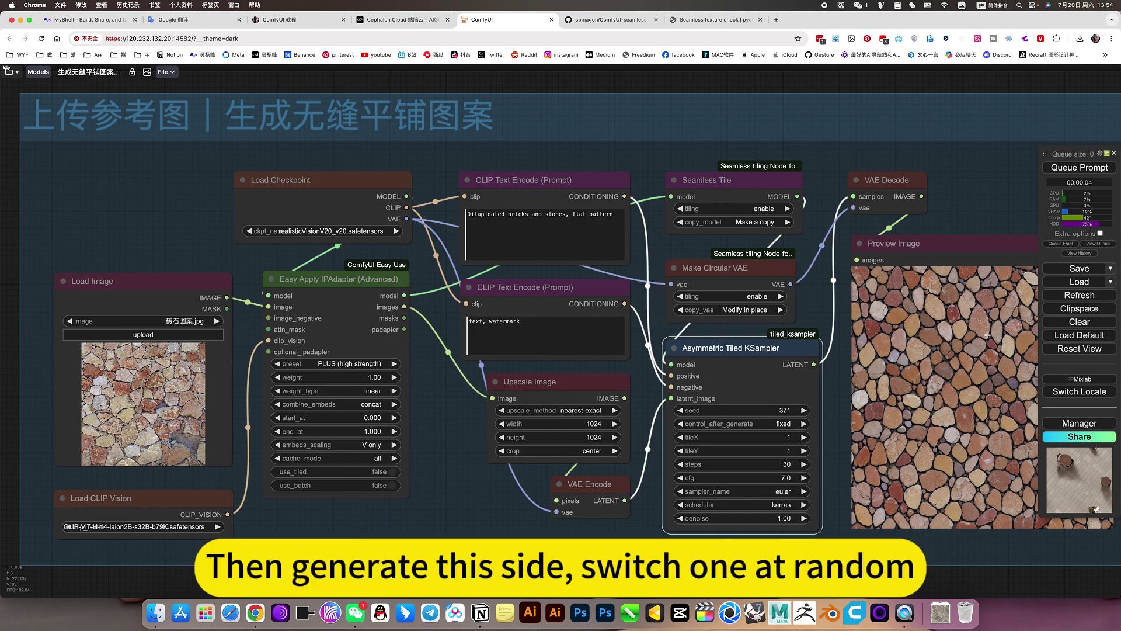
pyautogui.click(1091, 165)
pyautogui.moveTo(993, 248); pyautogui.dragTo(767, 287)
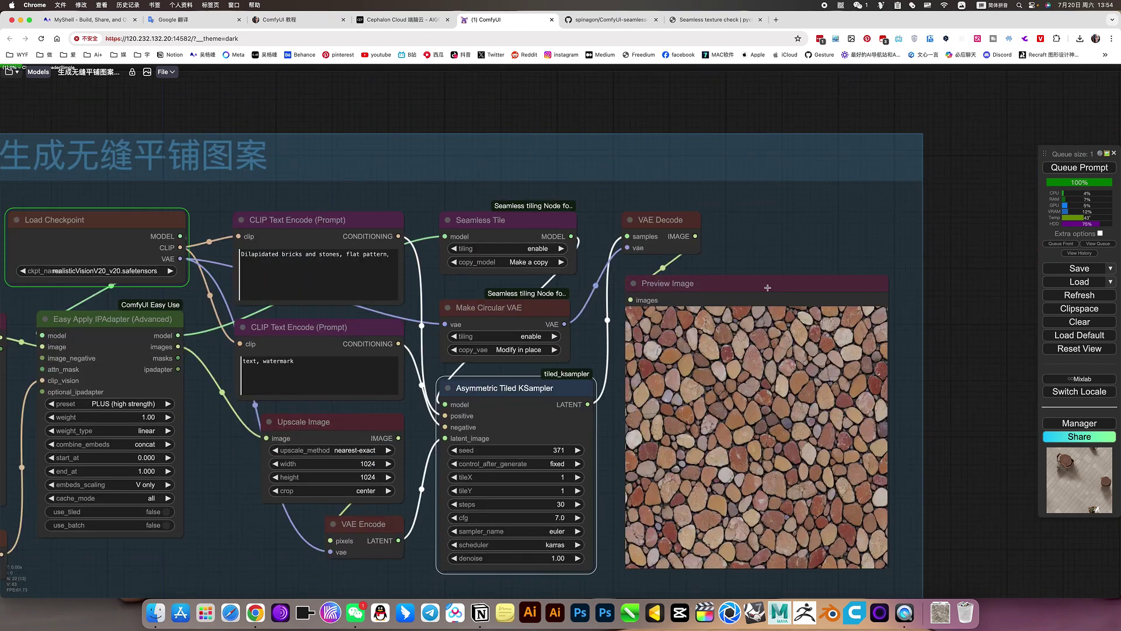
pyautogui.scroll(-5, 934, 339)
pyautogui.moveTo(952, 331); pyautogui.dragTo(993, 303)
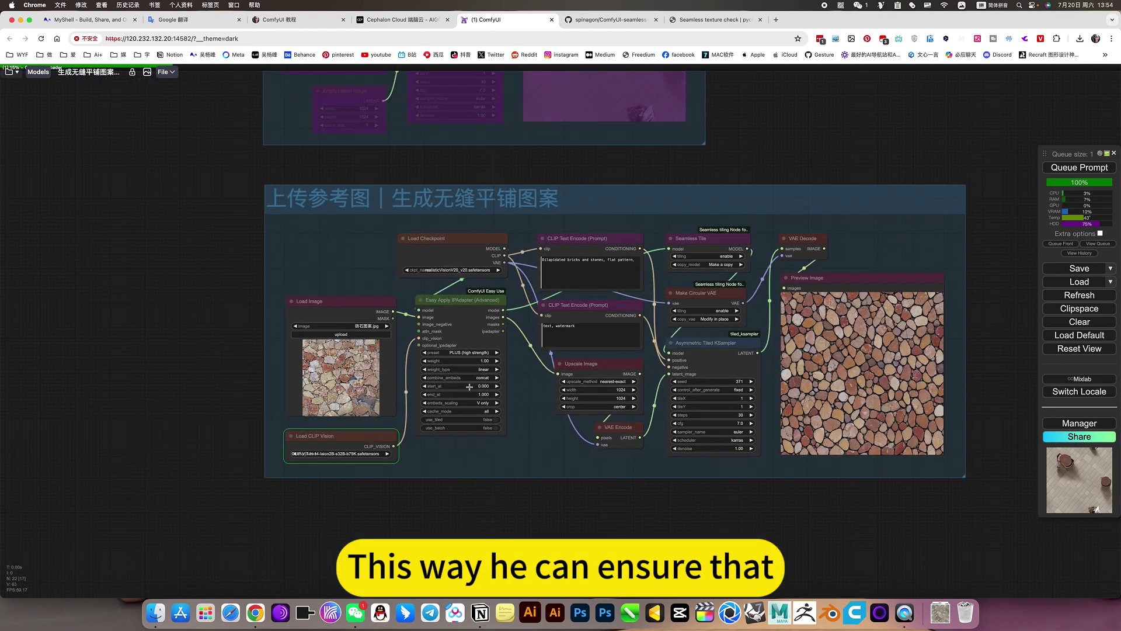
pyautogui.scroll(5, 335, 395)
pyautogui.scroll(-4, 335, 395)
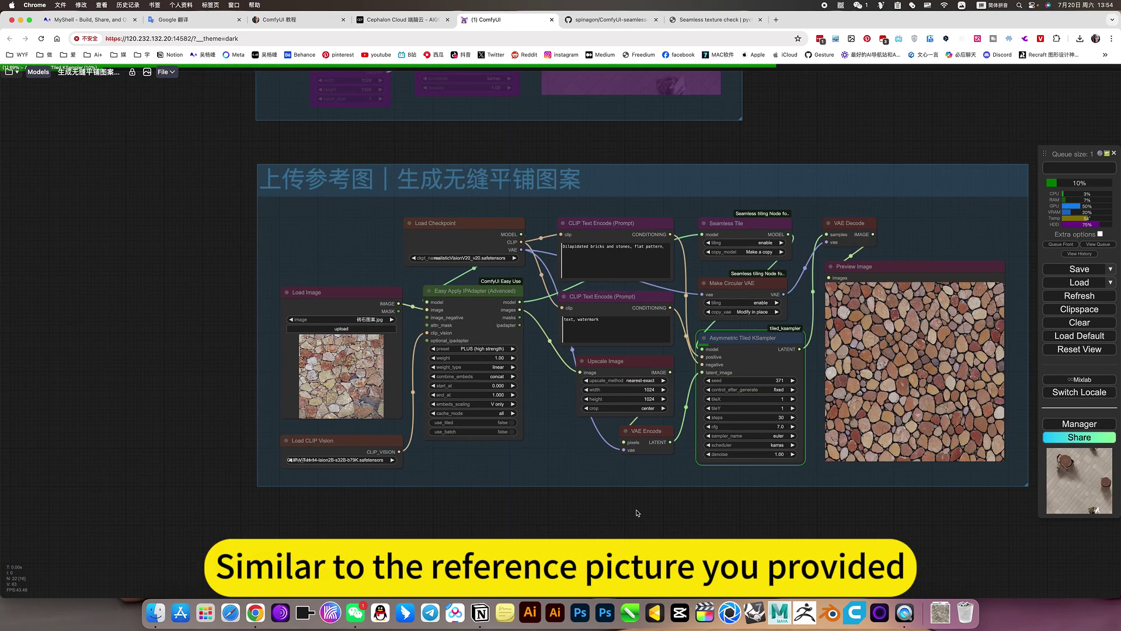
pyautogui.moveTo(637, 512); pyautogui.dragTo(532, 516)
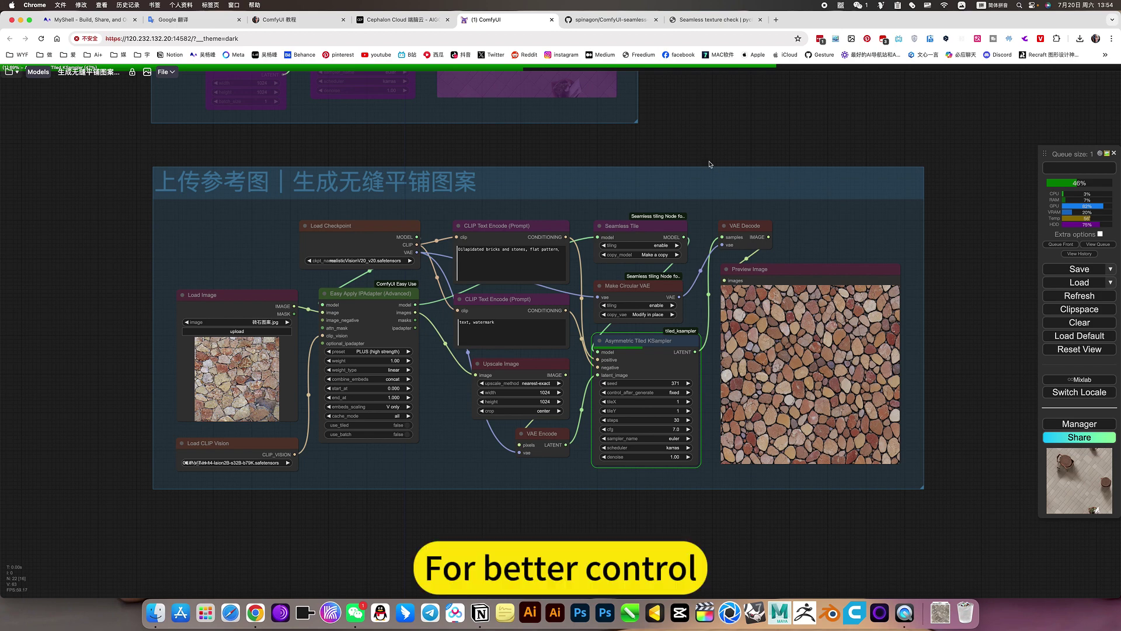
pyautogui.scroll(6, 716, 208)
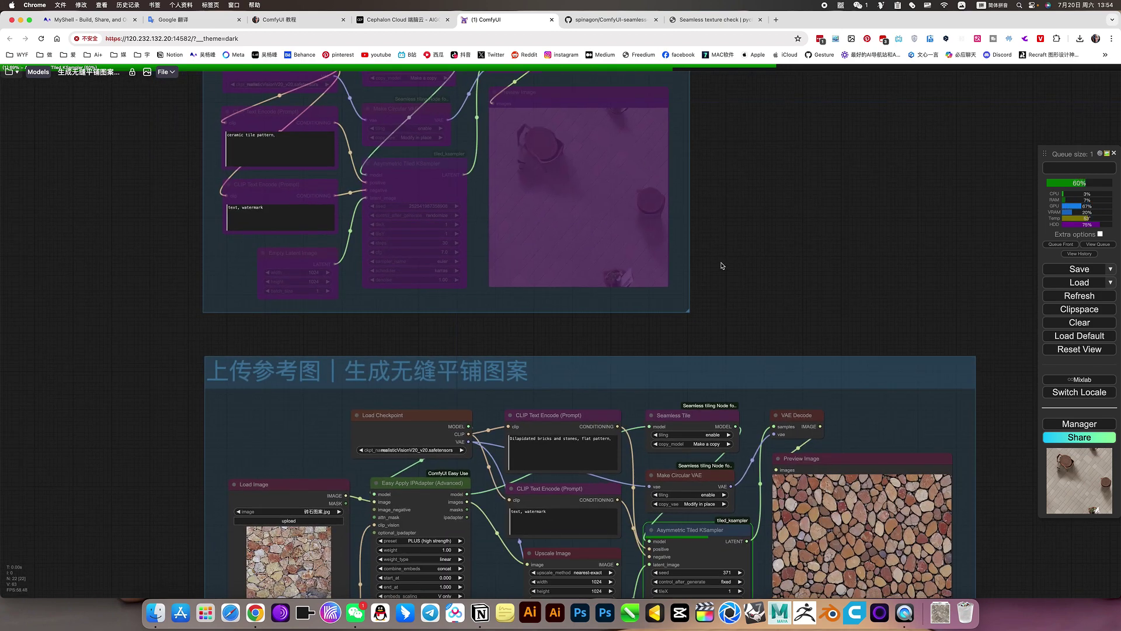
# - Save the generated stone pattern from the reference-image group's Preview Image node as an image file
pyautogui.moveTo(761, 273); pyautogui.dragTo(848, 361)
pyautogui.scroll(2, 749, 106)
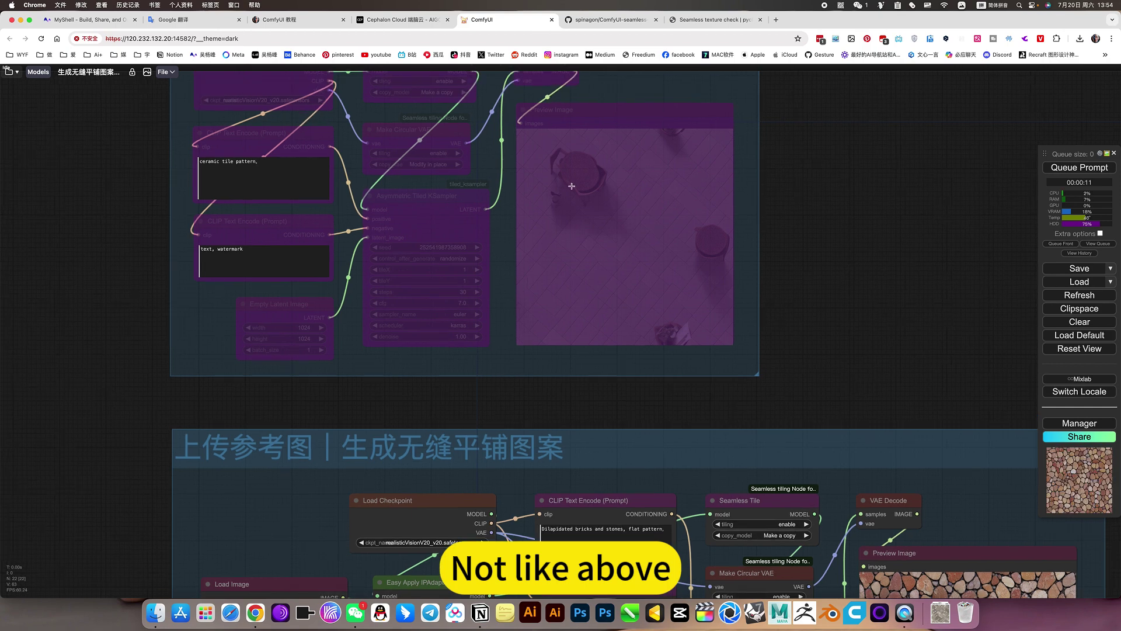
pyautogui.scroll(-6, 776, 142)
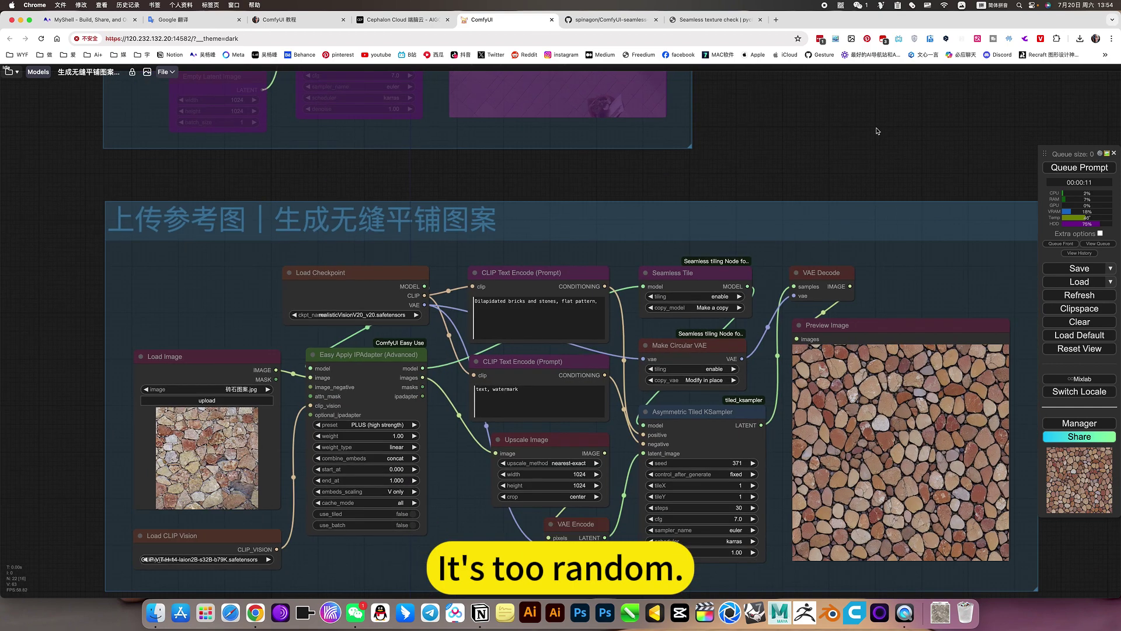
pyautogui.hscroll(5, 877, 131)
pyautogui.rightClick(750, 378)
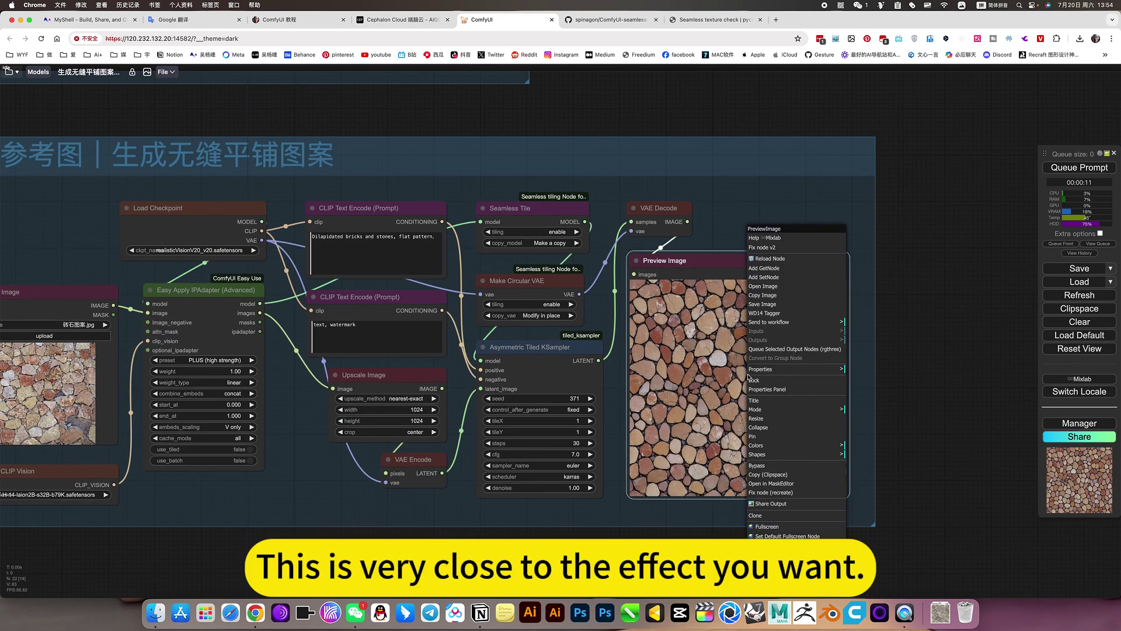
pyautogui.click(762, 304)
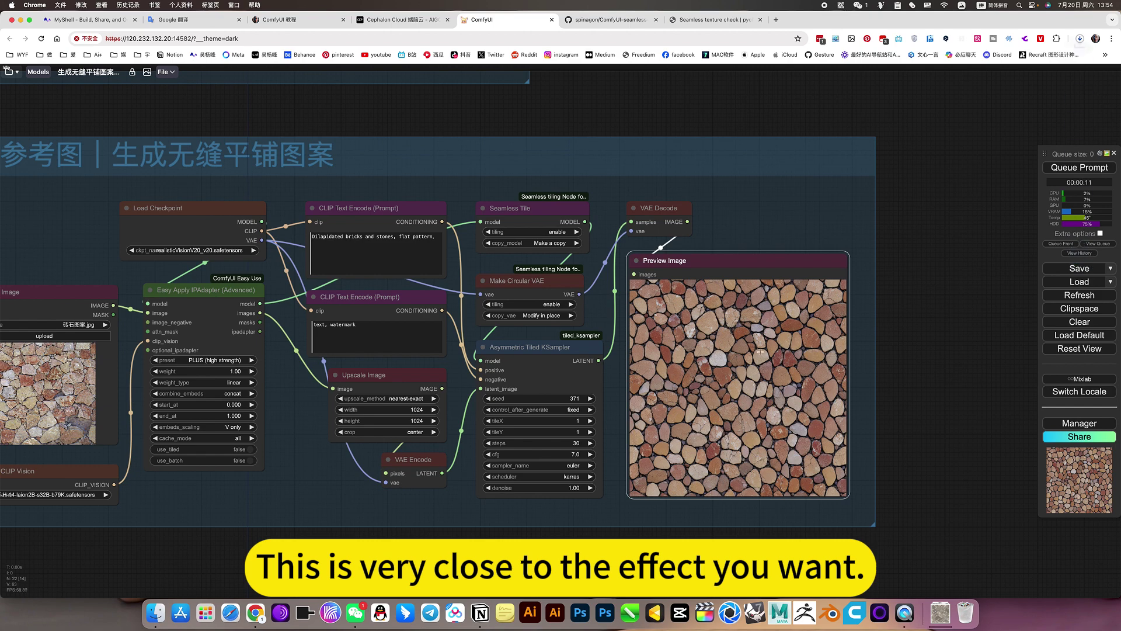
pyautogui.click(924, 521)
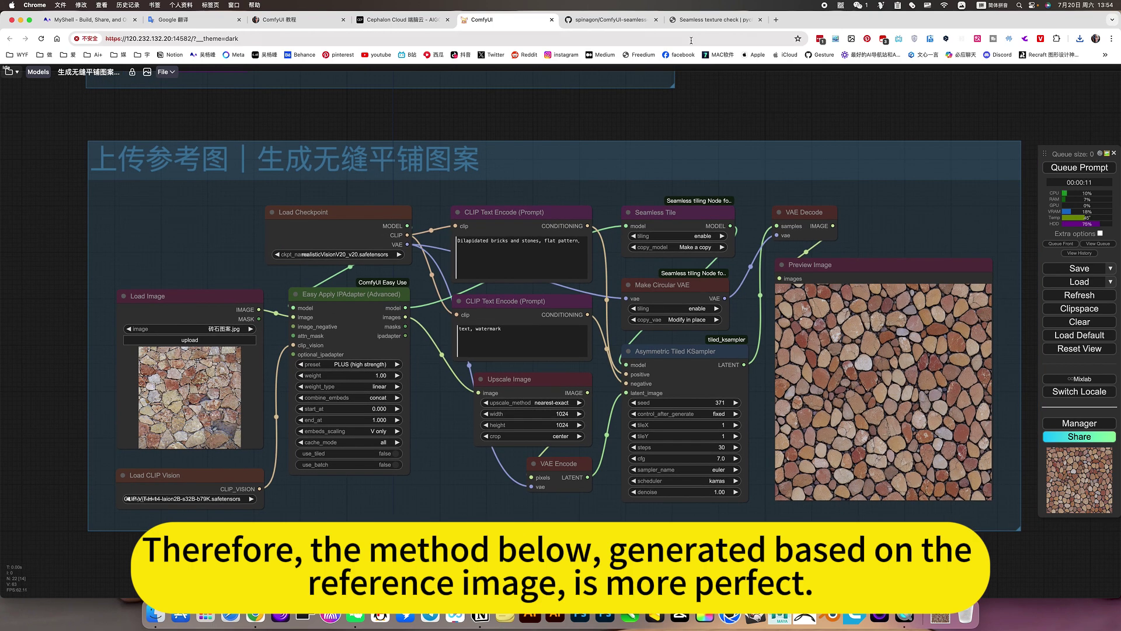
# - Load the saved stone pattern into the Seamless Texture Checker and enlarge the tiled preview slightly
pyautogui.click(713, 19)
pyautogui.click(593, 128)
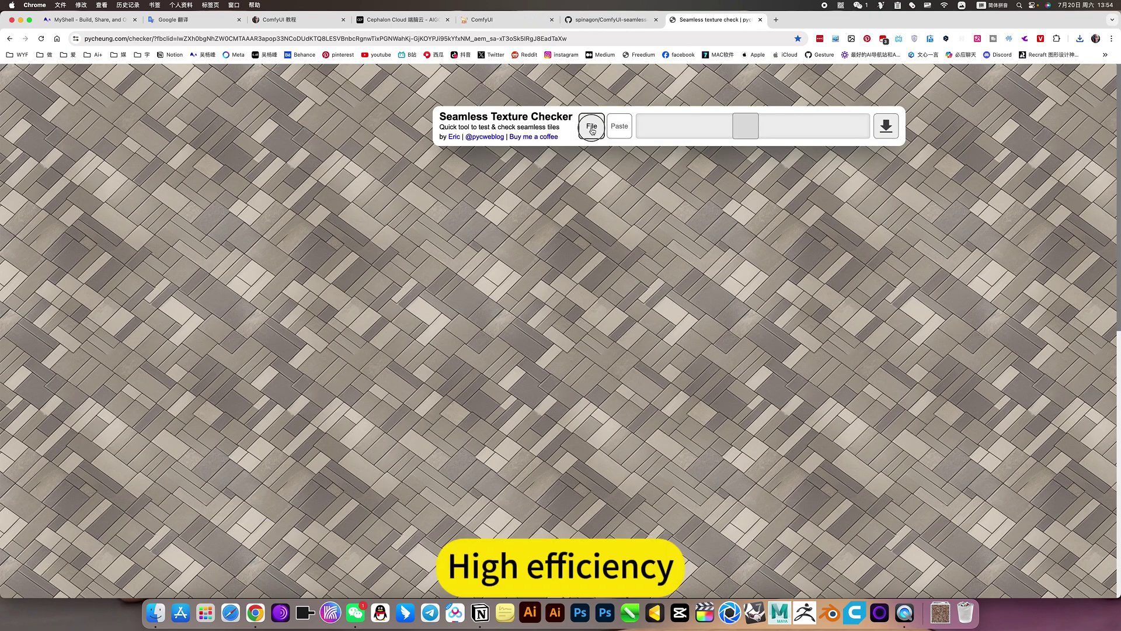
pyautogui.doubleClick(544, 157)
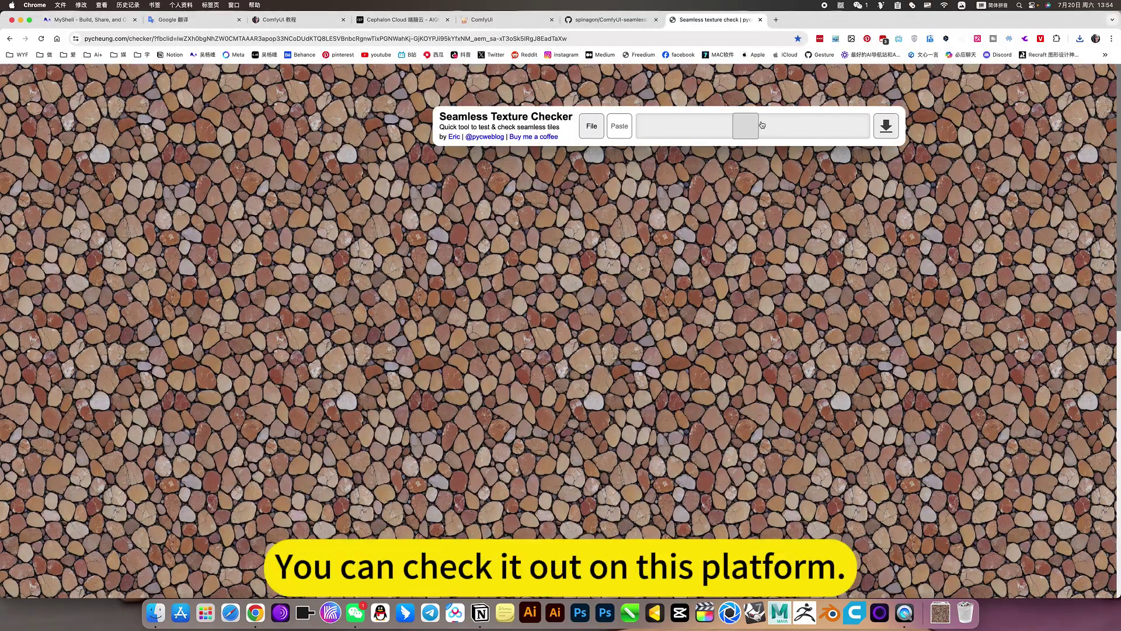
pyautogui.moveTo(762, 124)
pyautogui.mouseDown()
pyautogui.moveTo(699, 126)
pyautogui.moveTo(771, 126)
pyautogui.mouseUp()
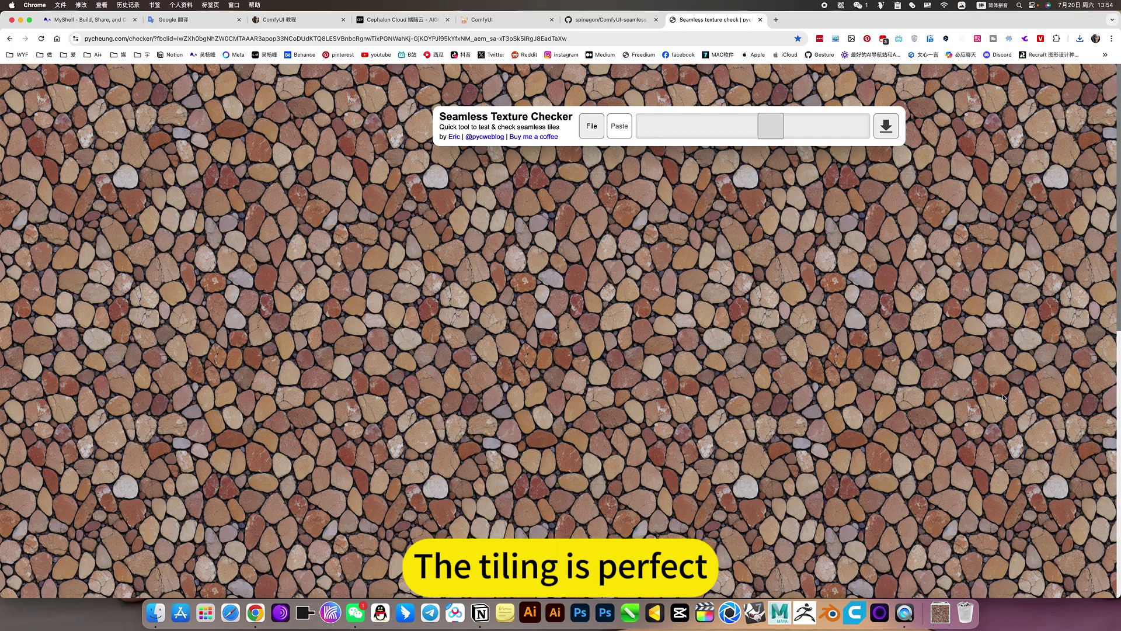
pyautogui.hotkey('ctrl', 'Up')
pyautogui.click(510, 314)
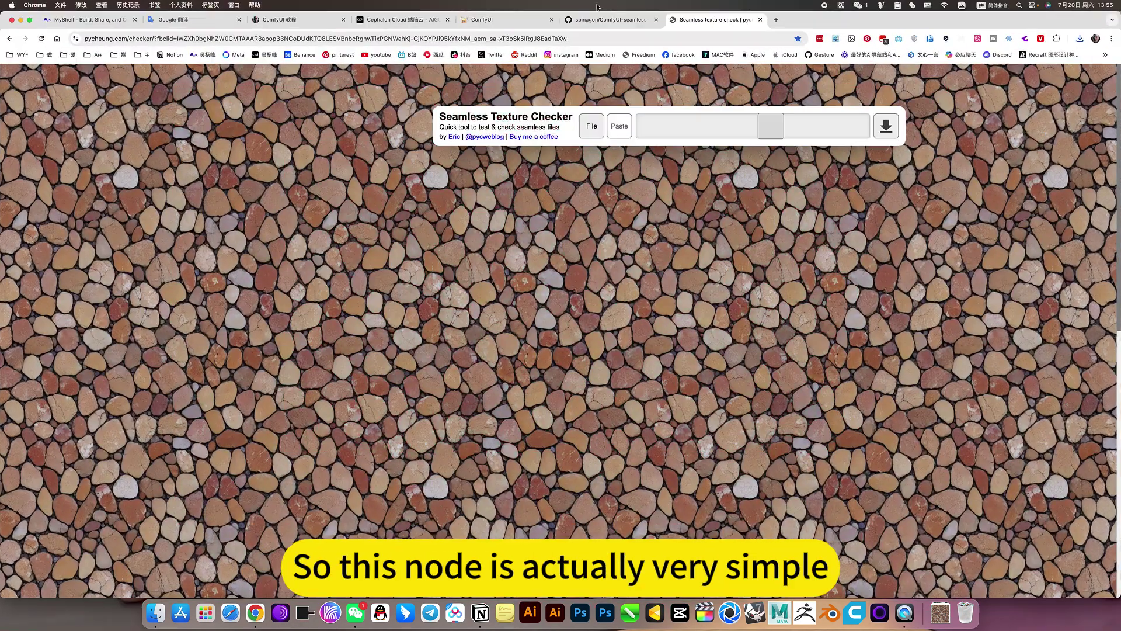
# - Read the ComfyUI-seamless-tiling README on GitHub about the Seamless Tile and Make Circular VAE nodes
pyautogui.click(377, 20)
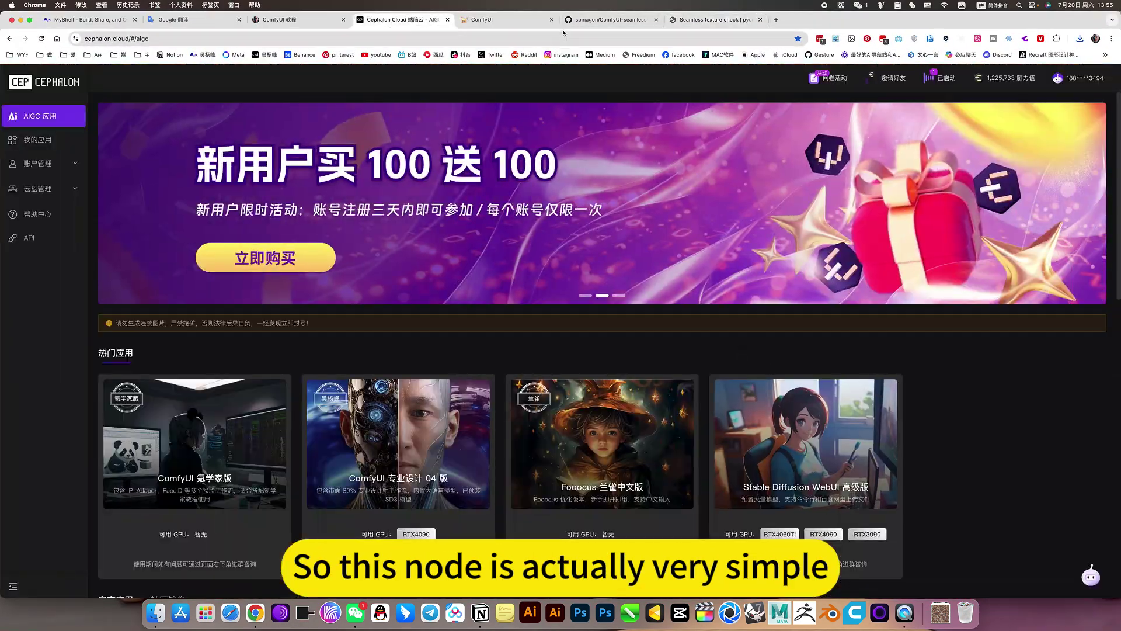
pyautogui.click(616, 20)
pyautogui.scroll(-5, 708, 488)
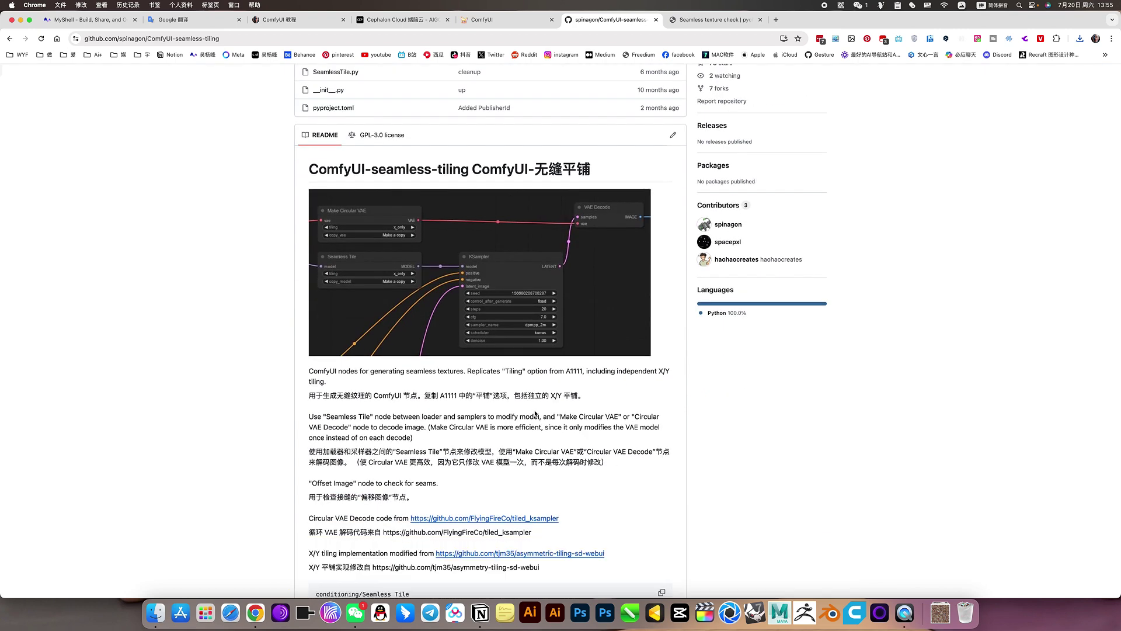
pyautogui.scroll(-1, 537, 413)
pyautogui.scroll(-1, 455, 301)
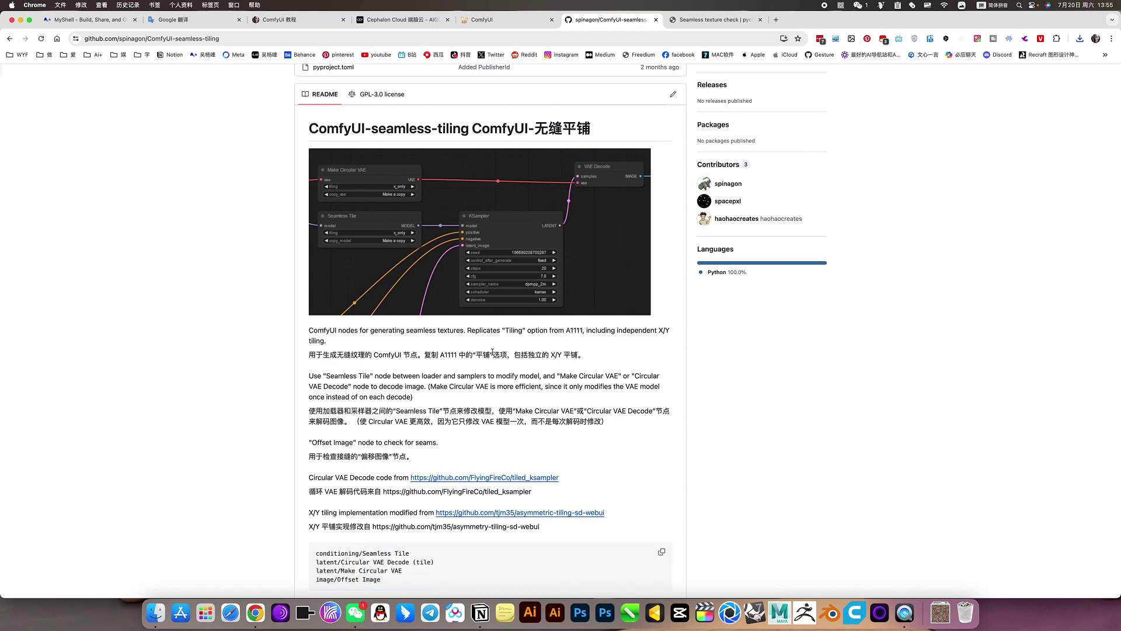
pyautogui.scroll(-1, 489, 429)
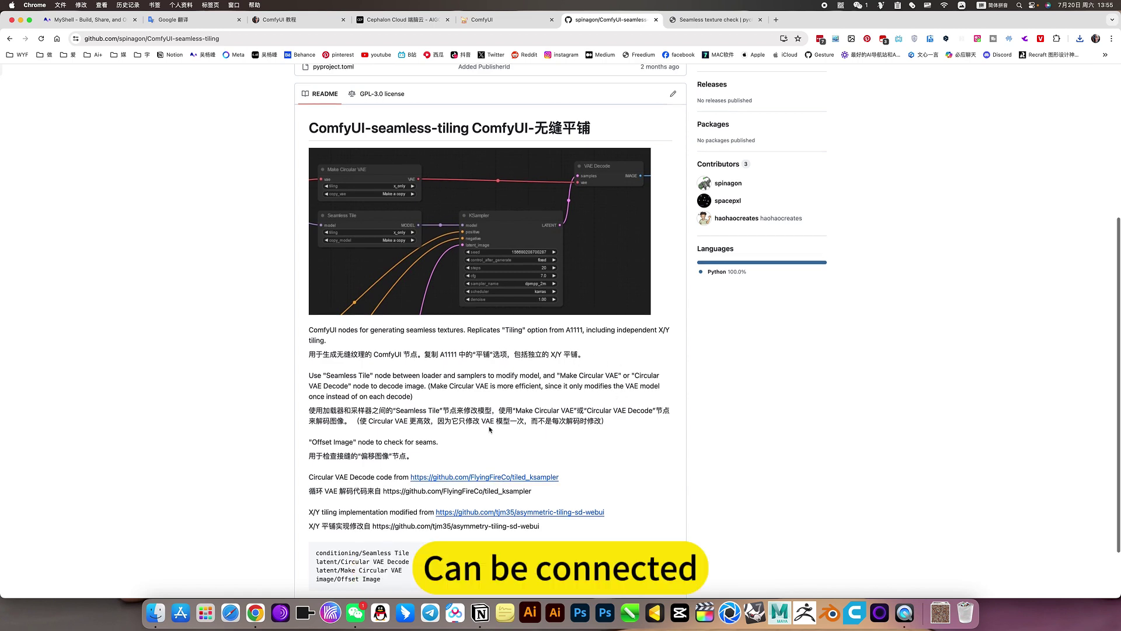
pyautogui.scroll(2, 489, 430)
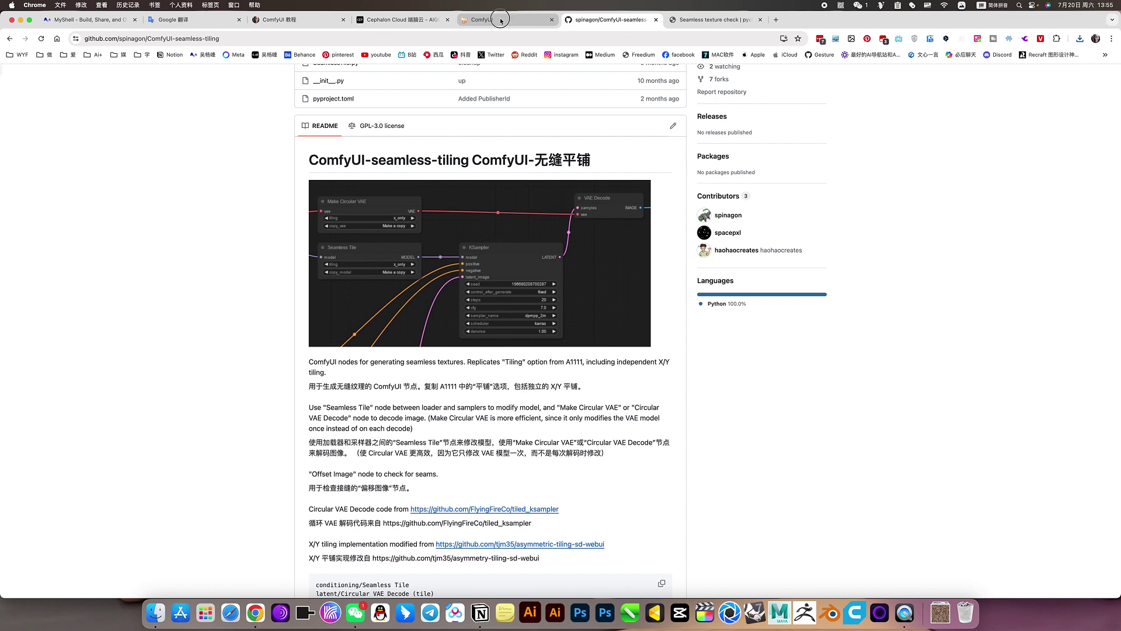
# - Return to ComfyUI and show the 生成无缝平铺图案 | Seamless Tiling workflow inside the Workspace folder
pyautogui.click(503, 20)
pyautogui.moveTo(744, 138); pyautogui.dragTo(703, 251)
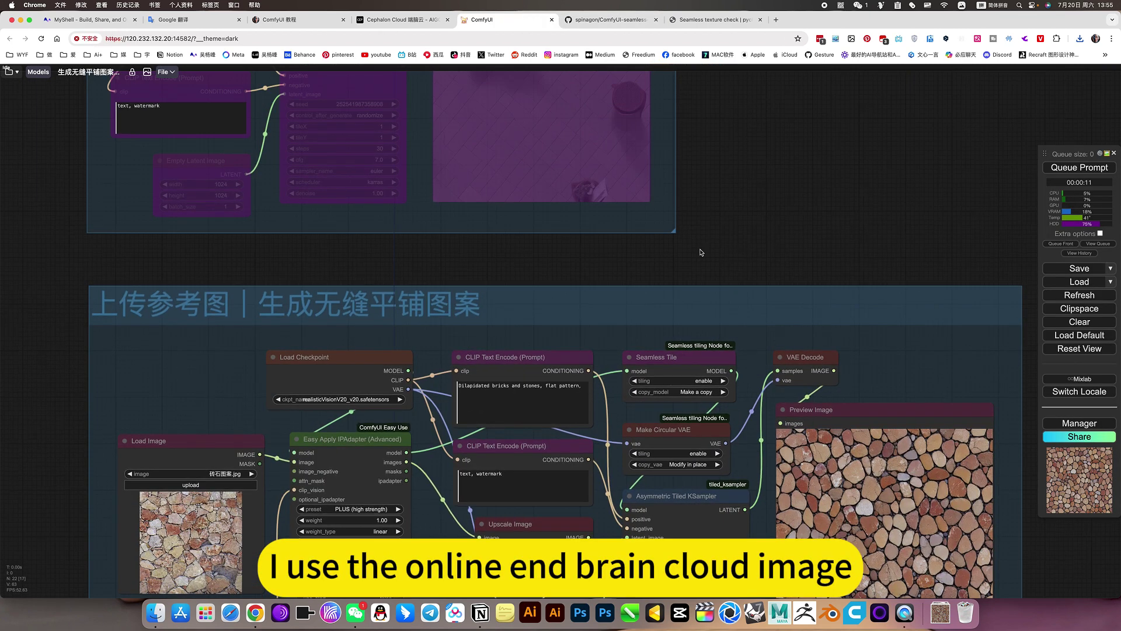
pyautogui.scroll(-2, 701, 252)
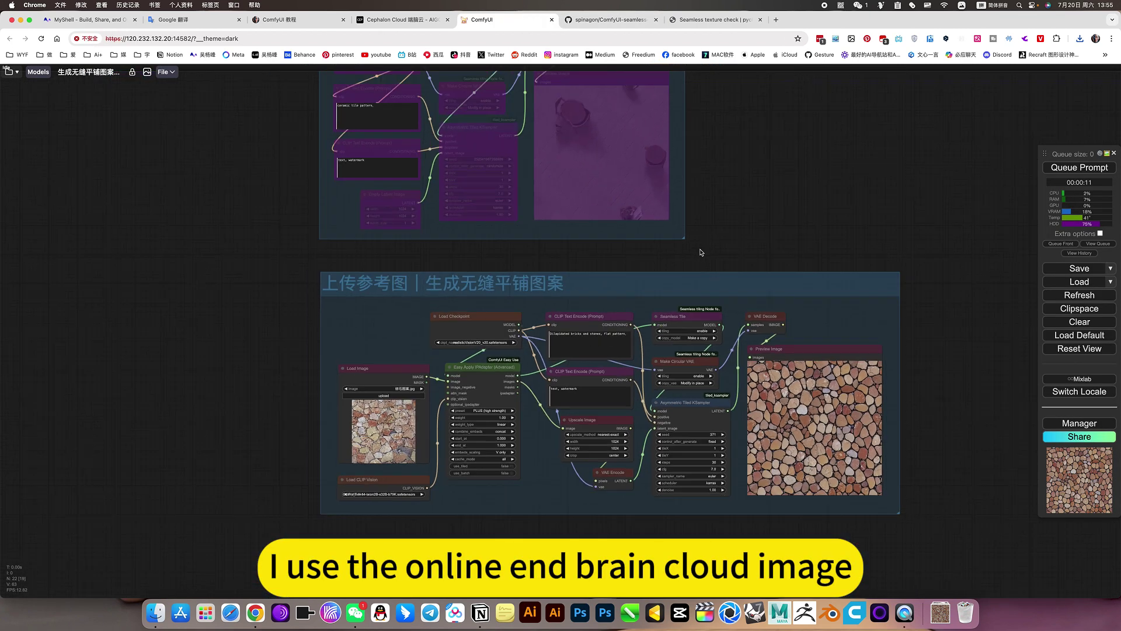
pyautogui.click(8, 71)
pyautogui.click(12, 139)
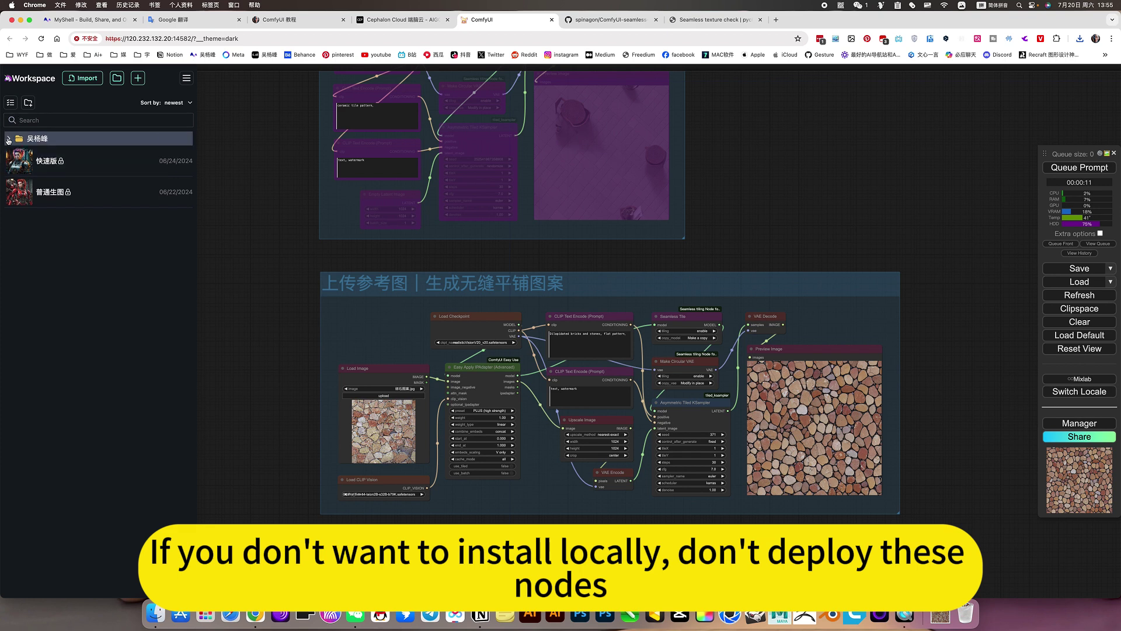
pyautogui.click(8, 140)
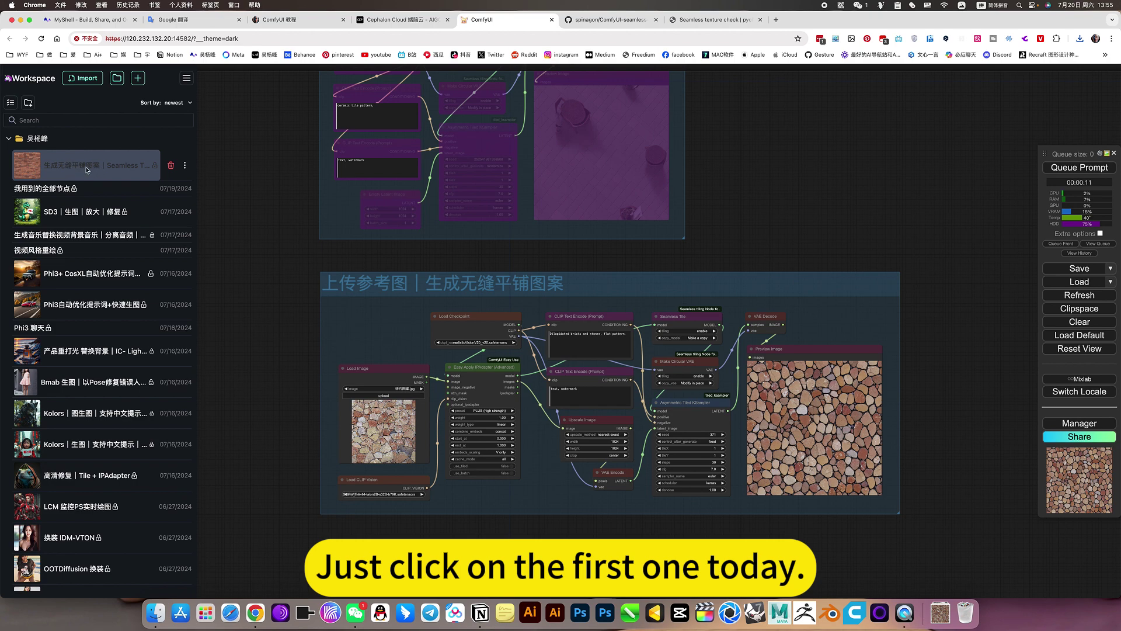
pyautogui.click(248, 215)
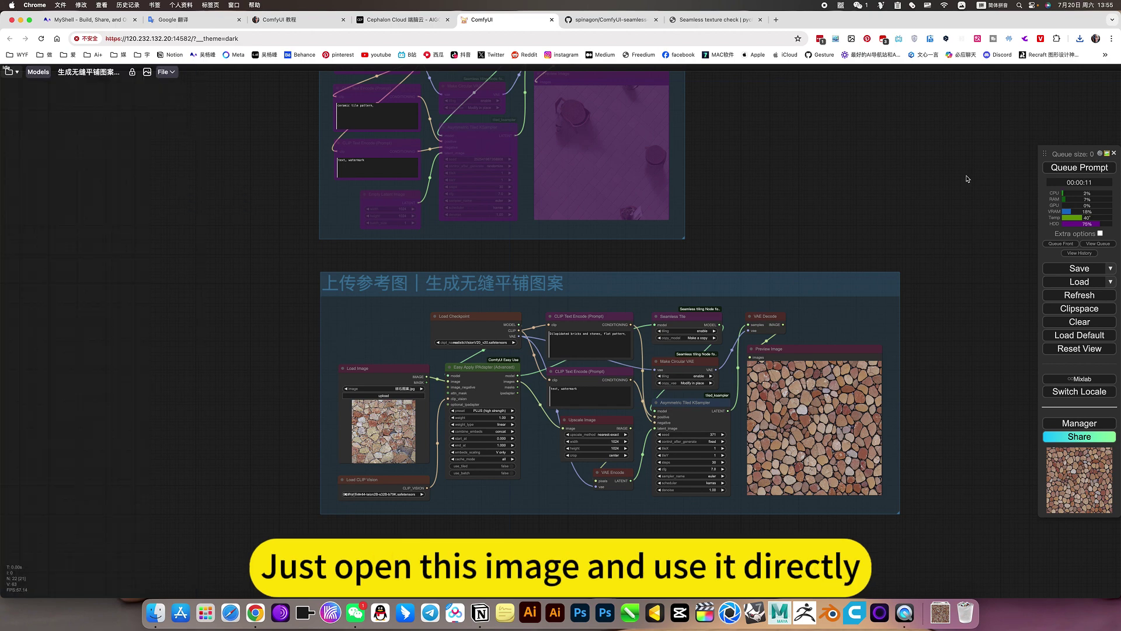
# - Examine the reference-image group's Easy Apply IPAdapter node and the checkpoints available in Load Checkpoint, keeping the current model
pyautogui.moveTo(778, 231); pyautogui.dragTo(760, 250)
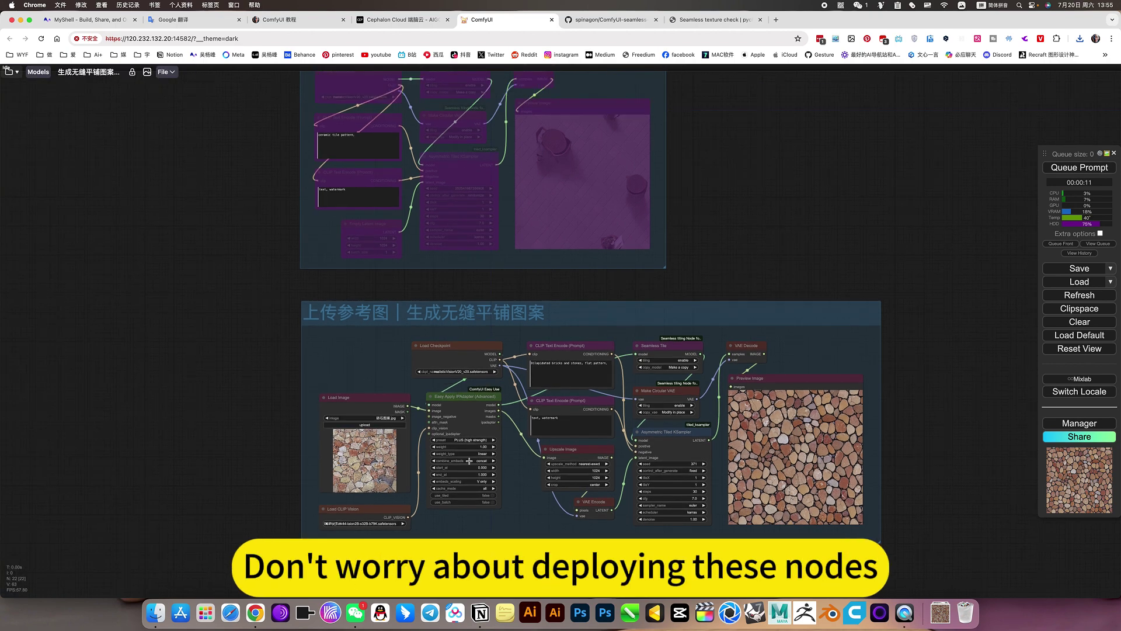
pyautogui.scroll(6, 478, 423)
pyautogui.click(515, 299)
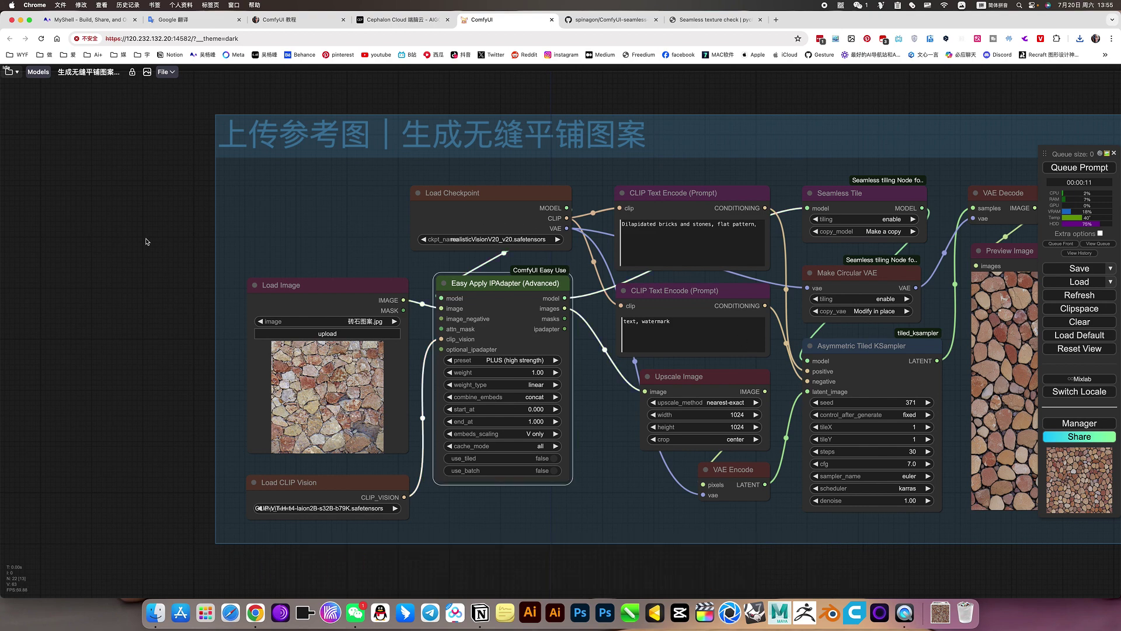
pyautogui.scroll(-5, 147, 242)
pyautogui.click(383, 237)
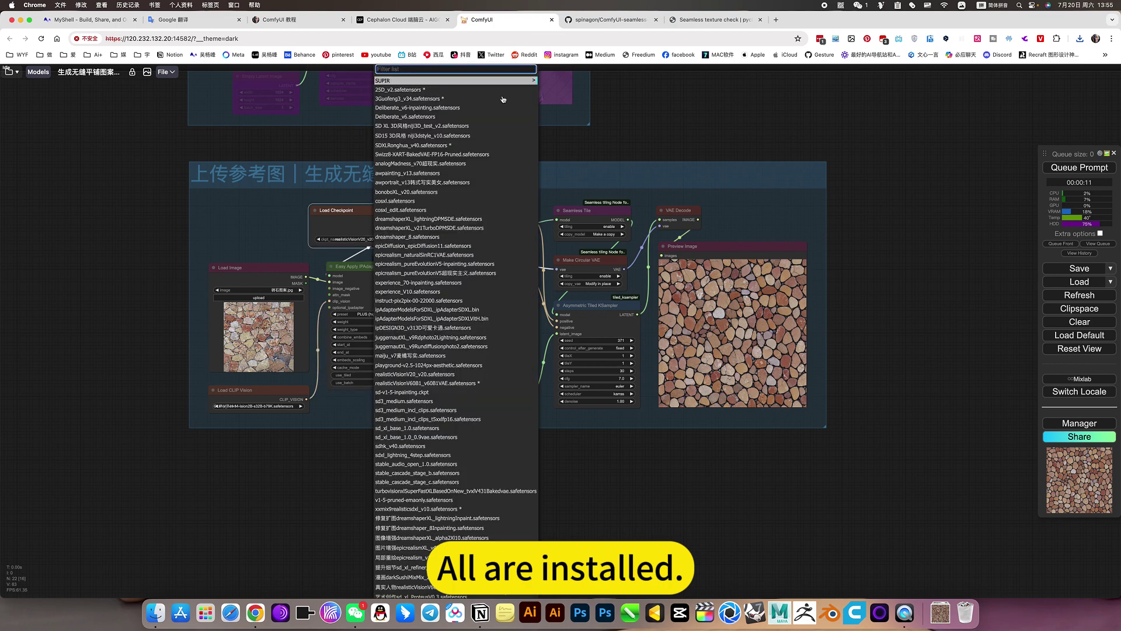
pyautogui.click(714, 490)
# - View the Cephalon Cloud application page and check the ComfyUI Workspace folder for the 生成无缝平铺图案 workflow
pyautogui.click(398, 19)
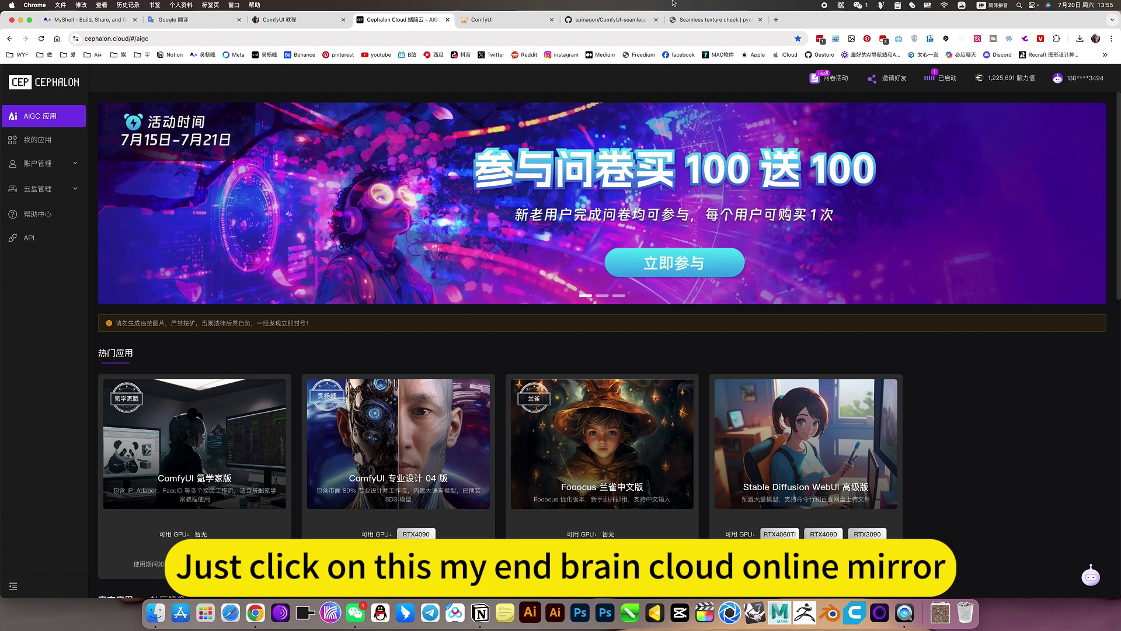
pyautogui.click(504, 21)
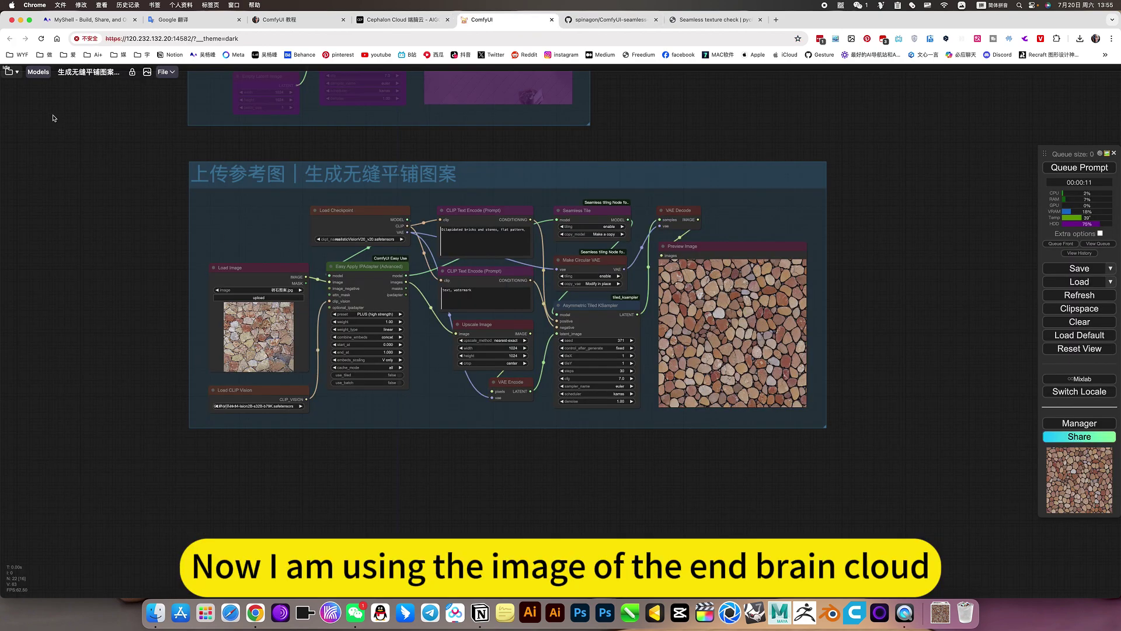
pyautogui.click(8, 71)
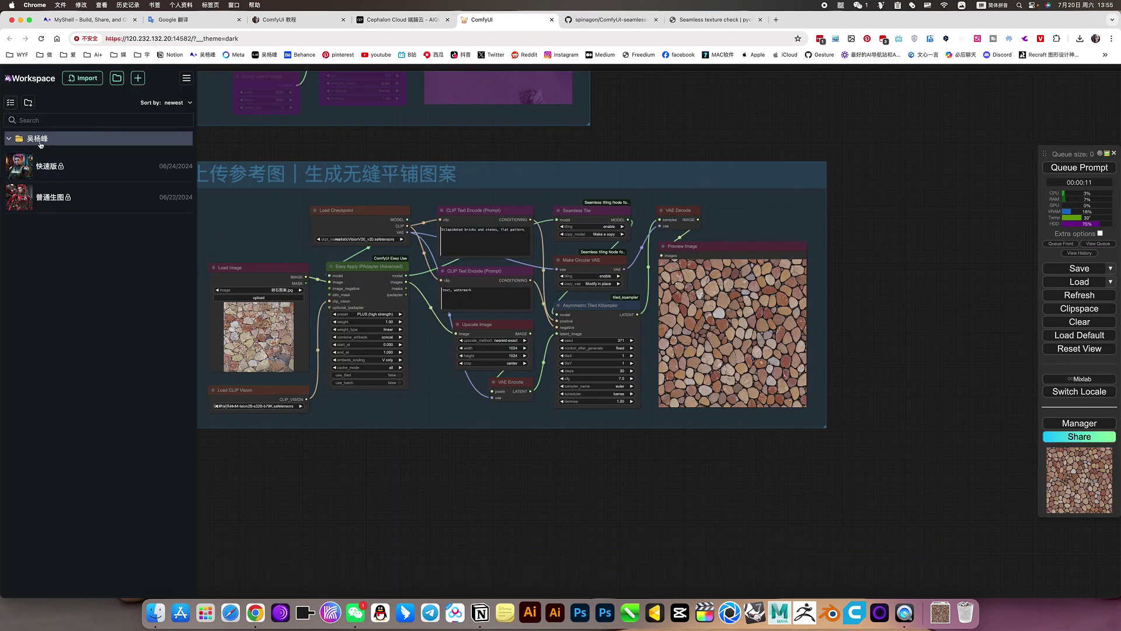
pyautogui.click(9, 139)
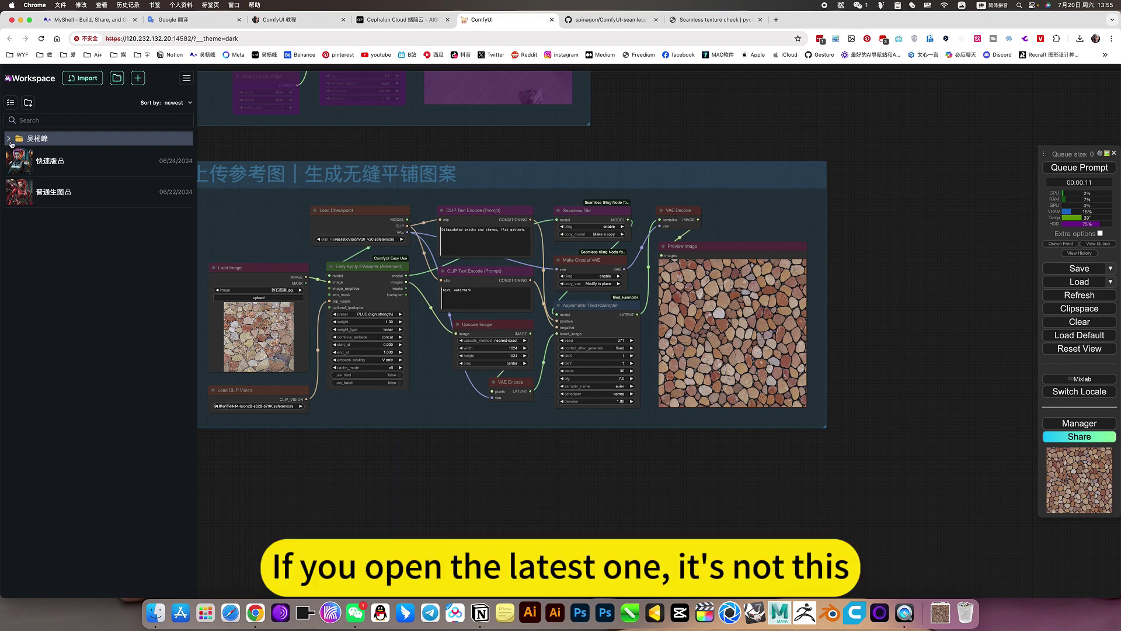
pyautogui.click(58, 174)
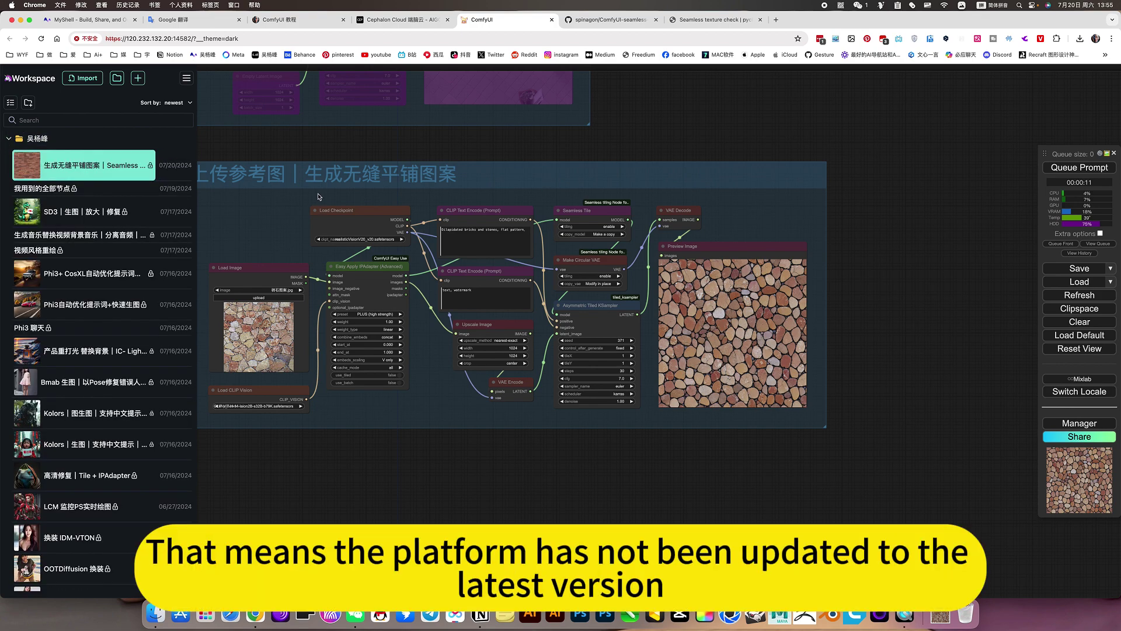
pyautogui.moveTo(385, 148); pyautogui.dragTo(501, 187)
pyautogui.scroll(4, 500, 188)
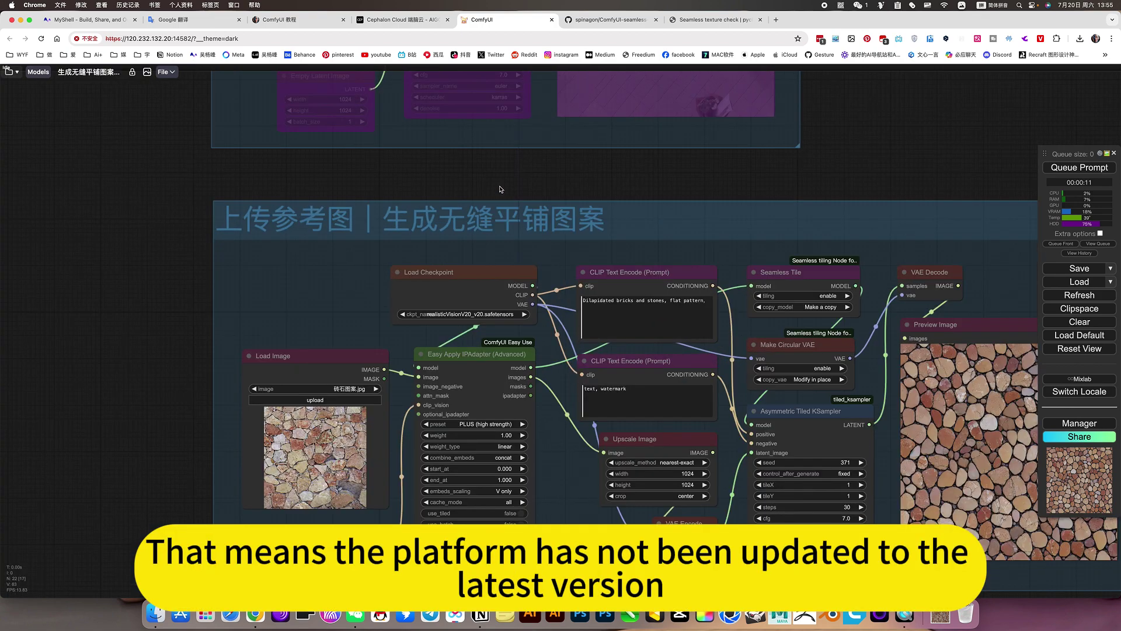
pyautogui.scroll(-5, 500, 187)
pyautogui.moveTo(774, 140); pyautogui.dragTo(698, 284)
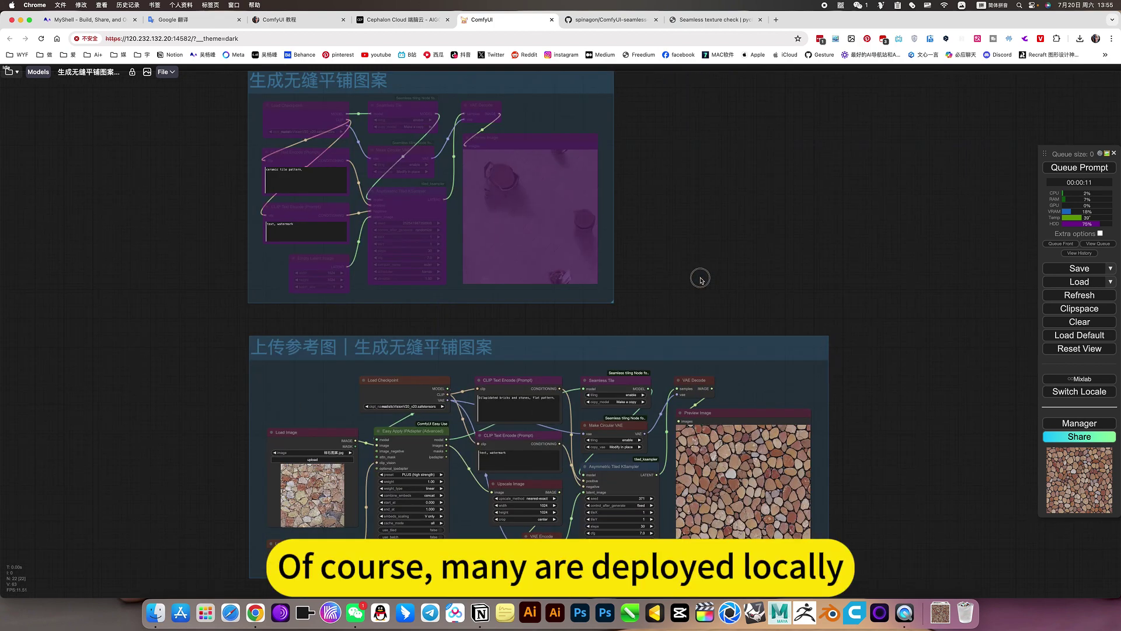
# - Open the ComfyUI 教程 notes and read the 下载设置 installation instructions under 生成无缝平铺图案 | Seamless Tiling
pyautogui.click(284, 19)
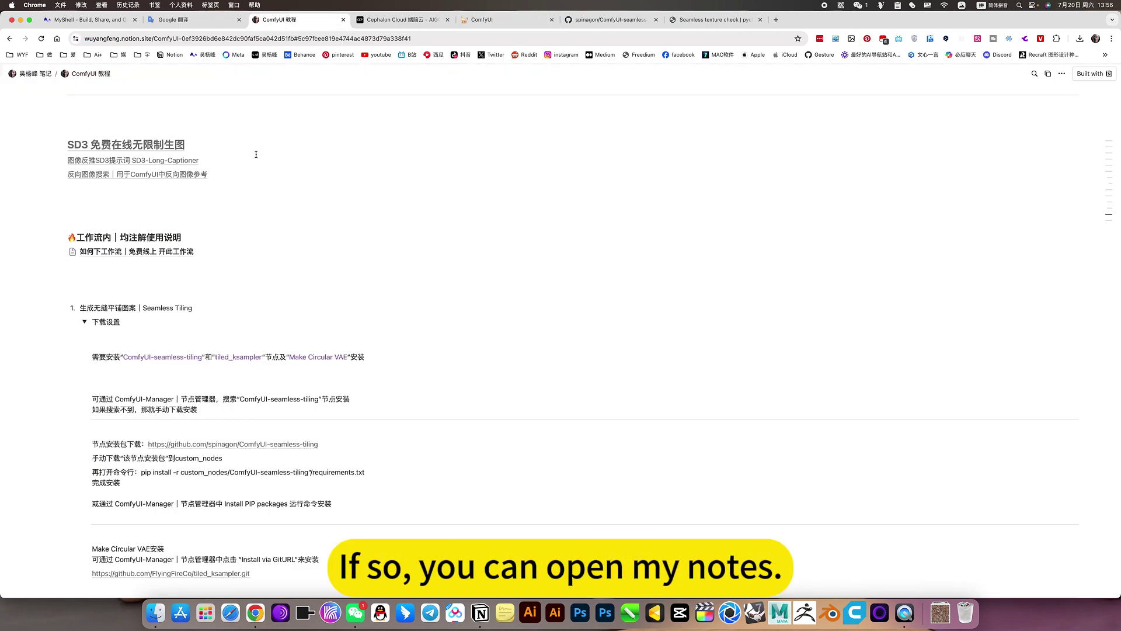
pyautogui.scroll(15, 285, 276)
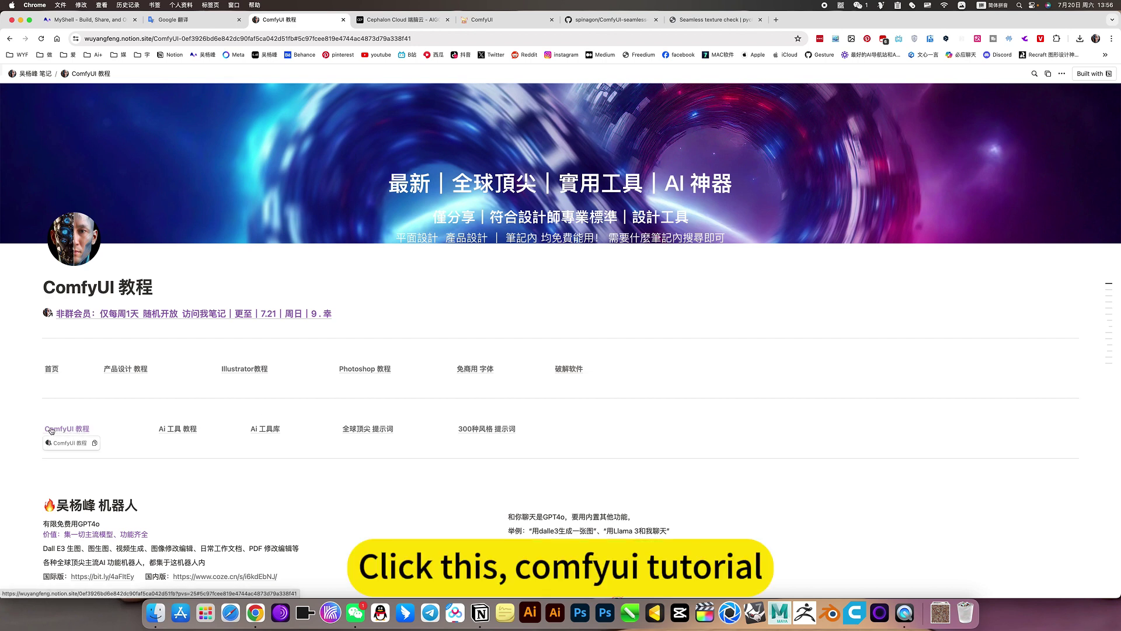
pyautogui.click(73, 431)
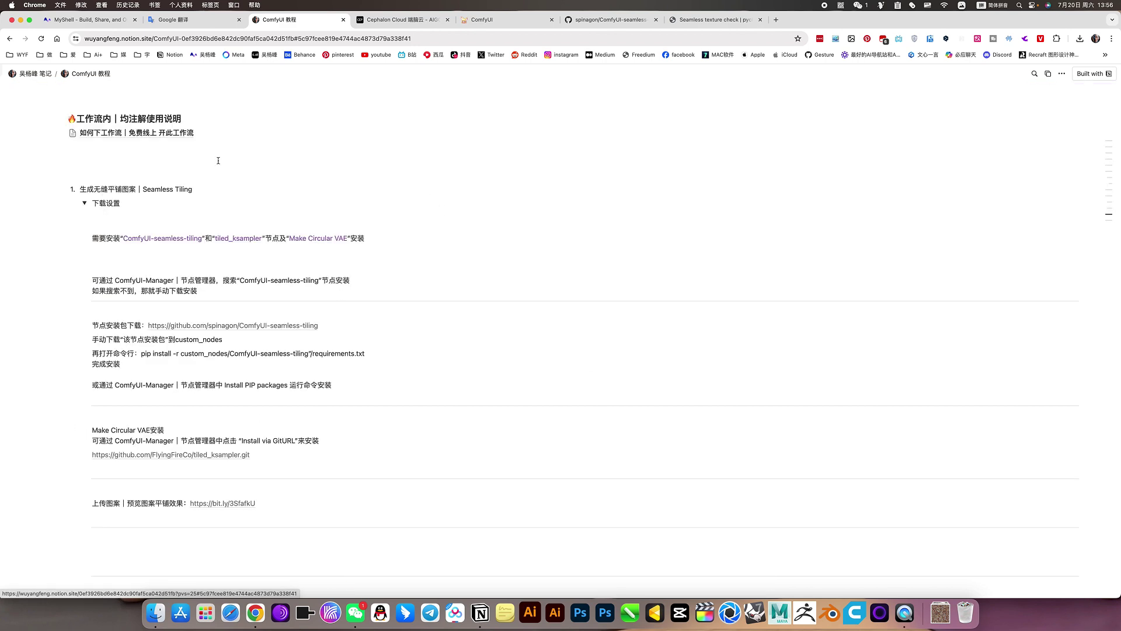
pyautogui.click(84, 203)
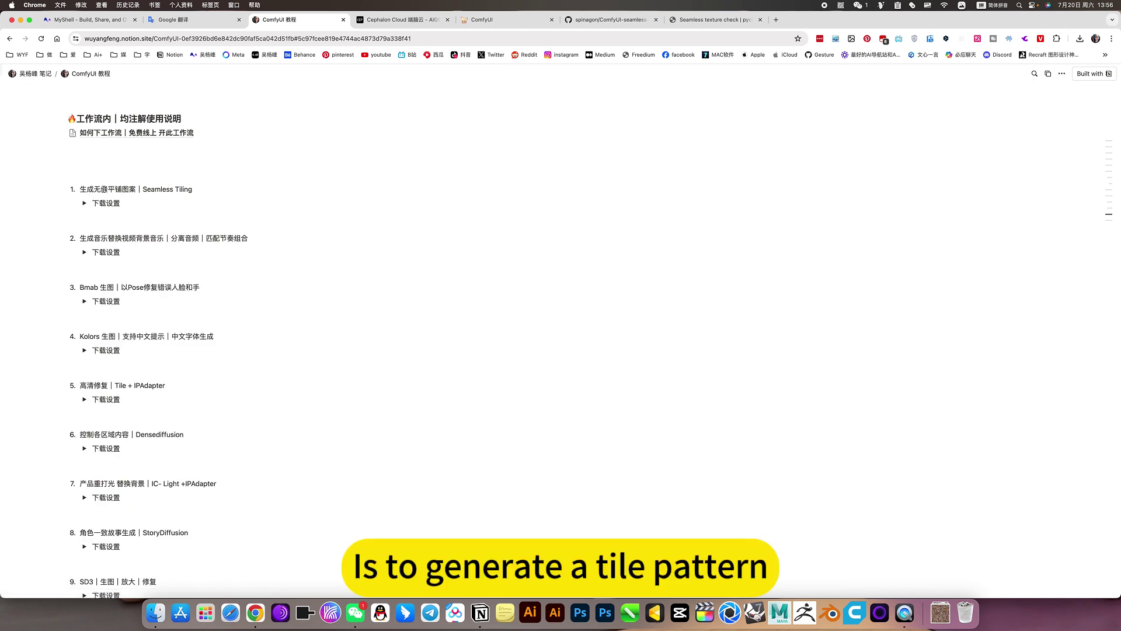
pyautogui.click(84, 203)
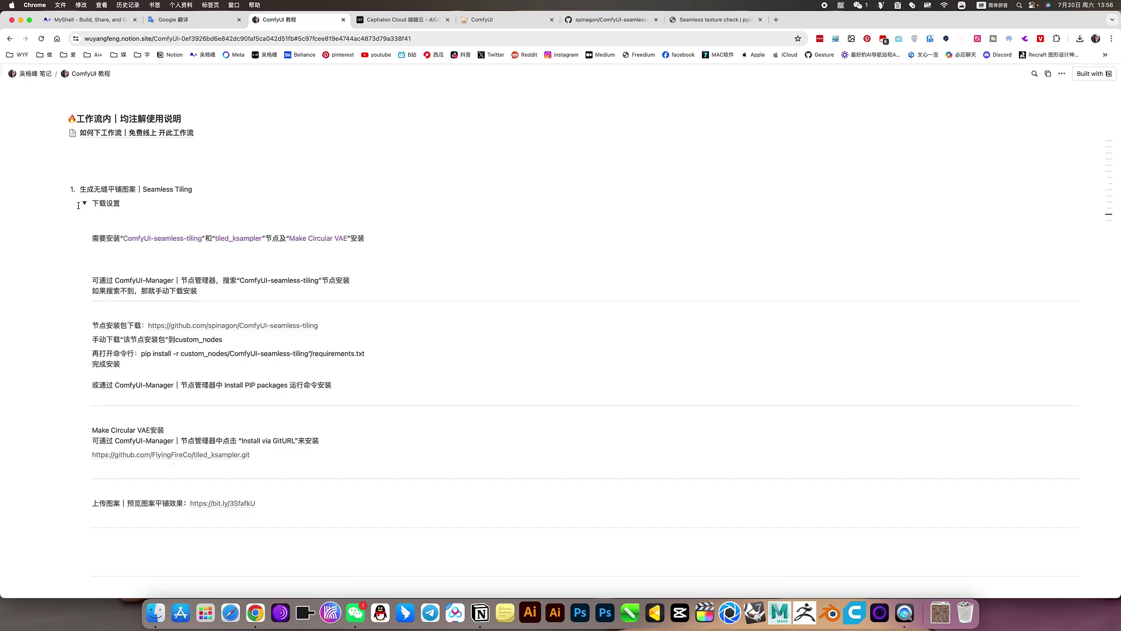
pyautogui.scroll(-1, 109, 247)
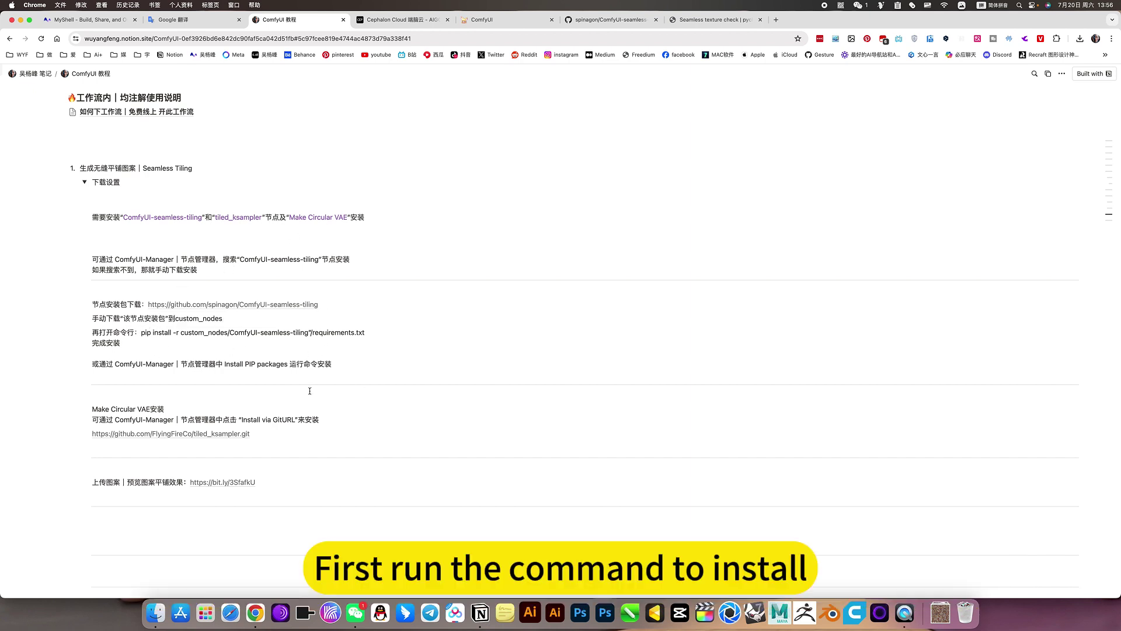
# - Find the tiling preview link in the notes and view the cobblestone pattern in Seamless Texture Checker at a smaller page zoom
pyautogui.scroll(-5, 220, 360)
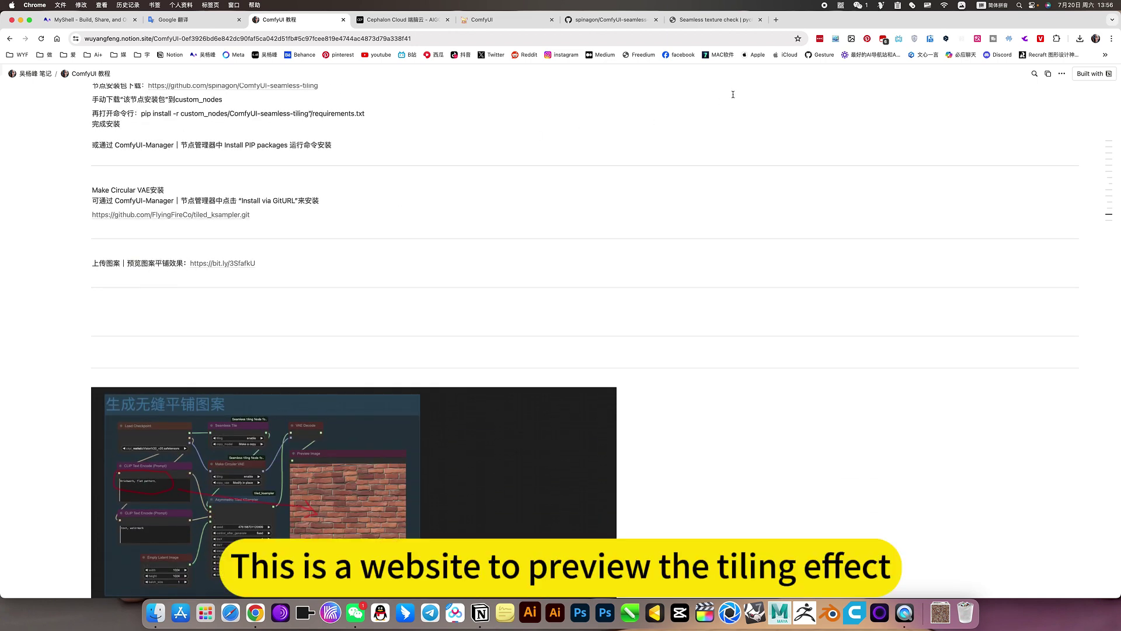
pyautogui.click(712, 21)
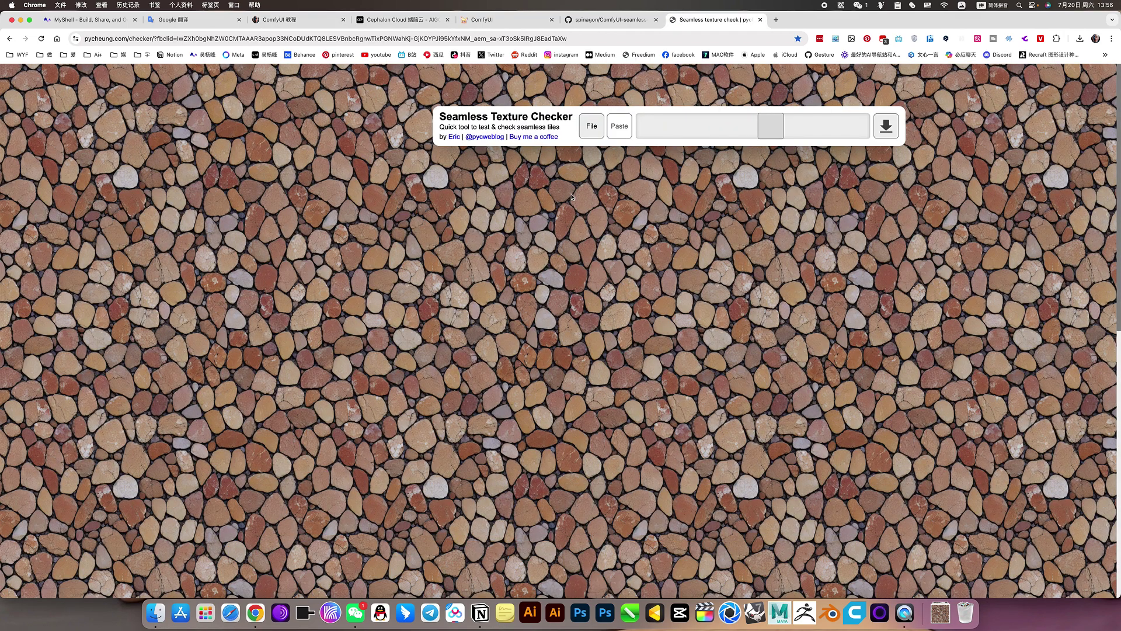
pyautogui.press('super+minus')
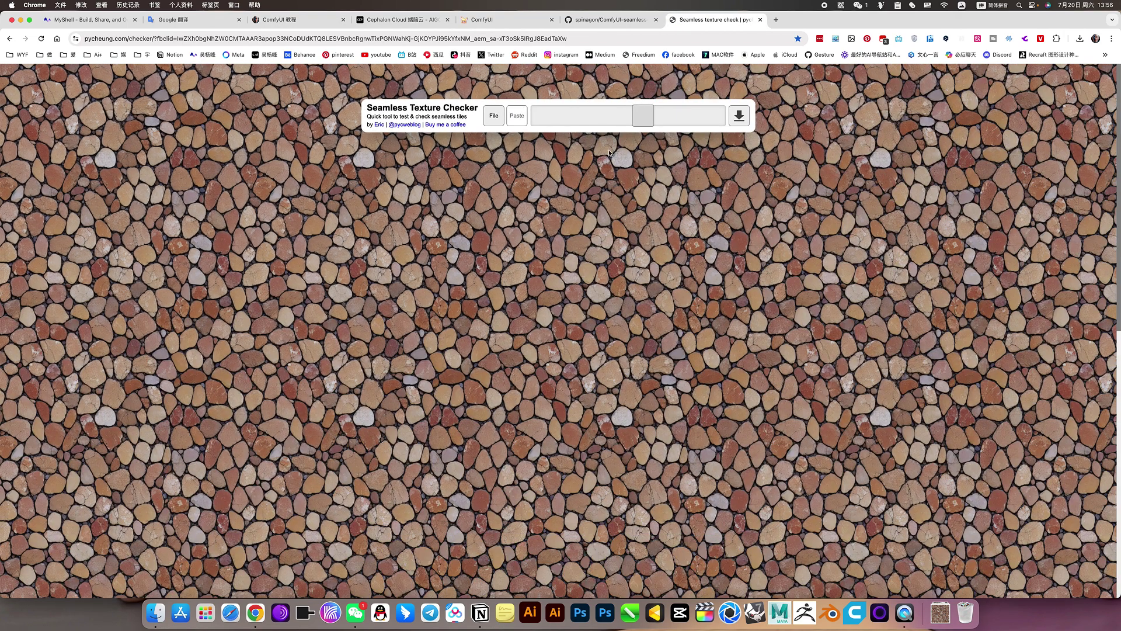
# - Return to the ComfyUI 教程 notes and examine the two annotated workflow groups and the 生成无缝平铺图案 | Seamless Tiling.json download entry
pyautogui.click(402, 21)
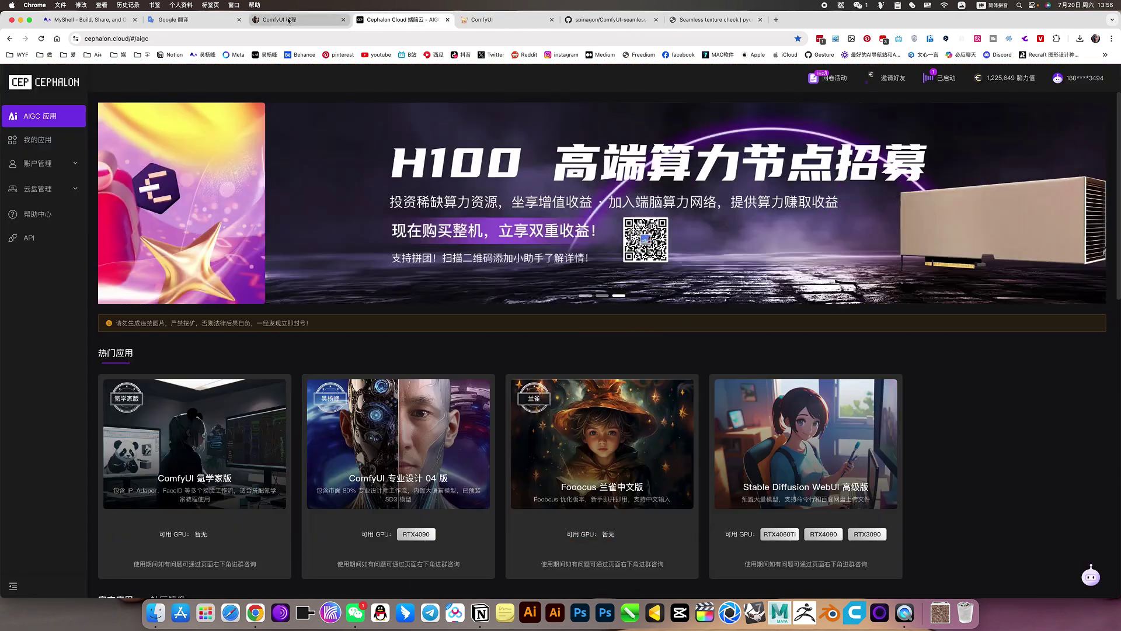
pyautogui.click(279, 19)
pyautogui.scroll(-5, 232, 339)
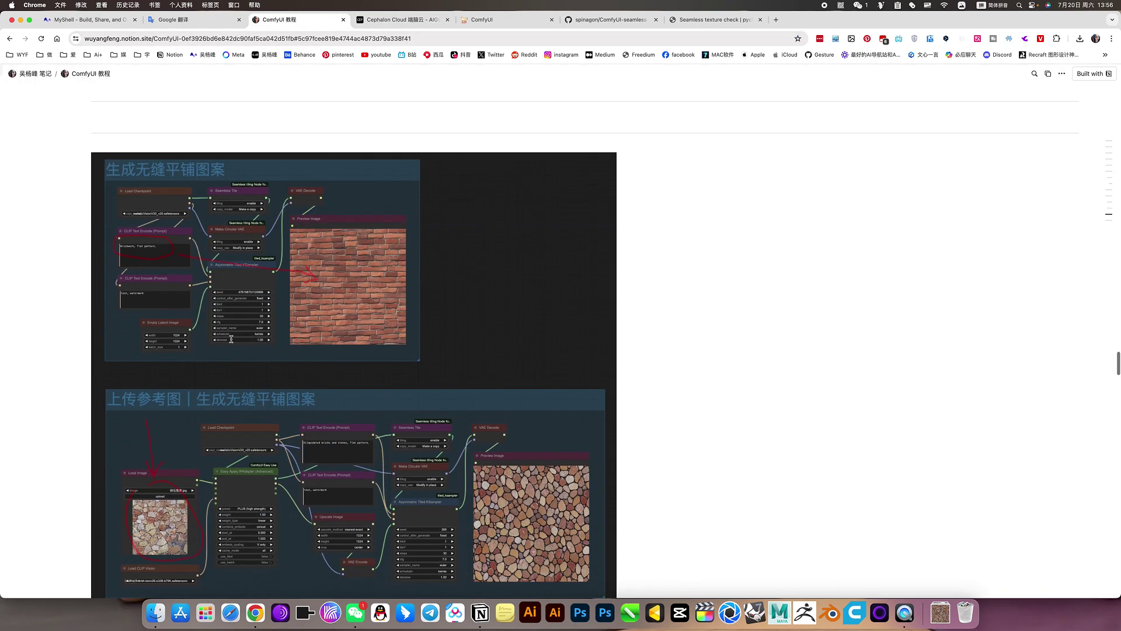
pyautogui.scroll(-5, 443, 273)
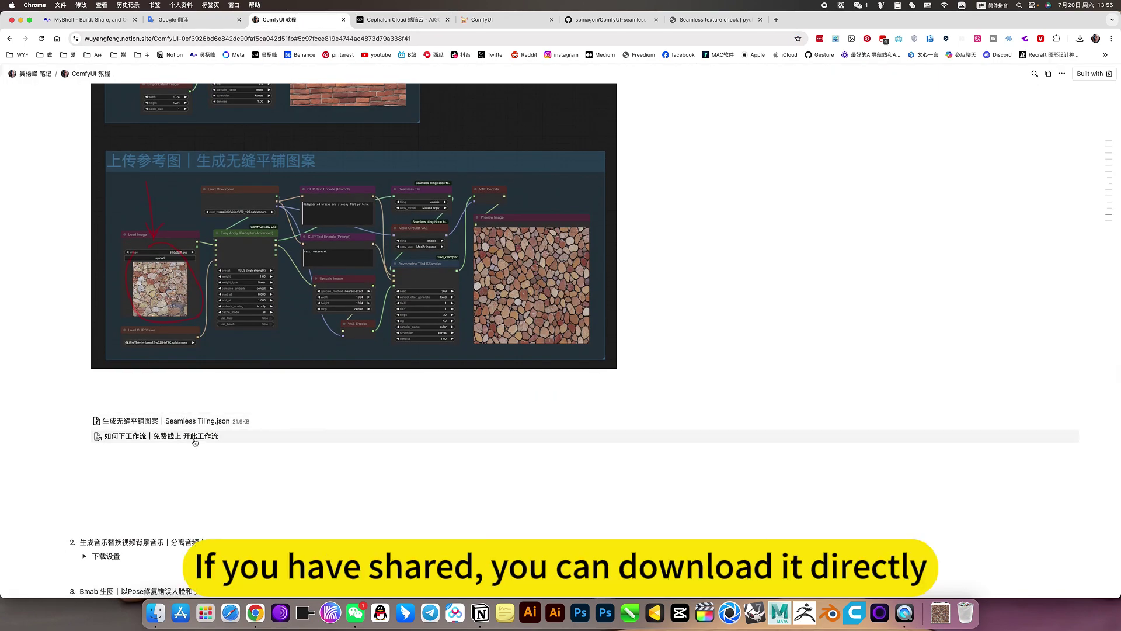
pyautogui.scroll(3, 396, 324)
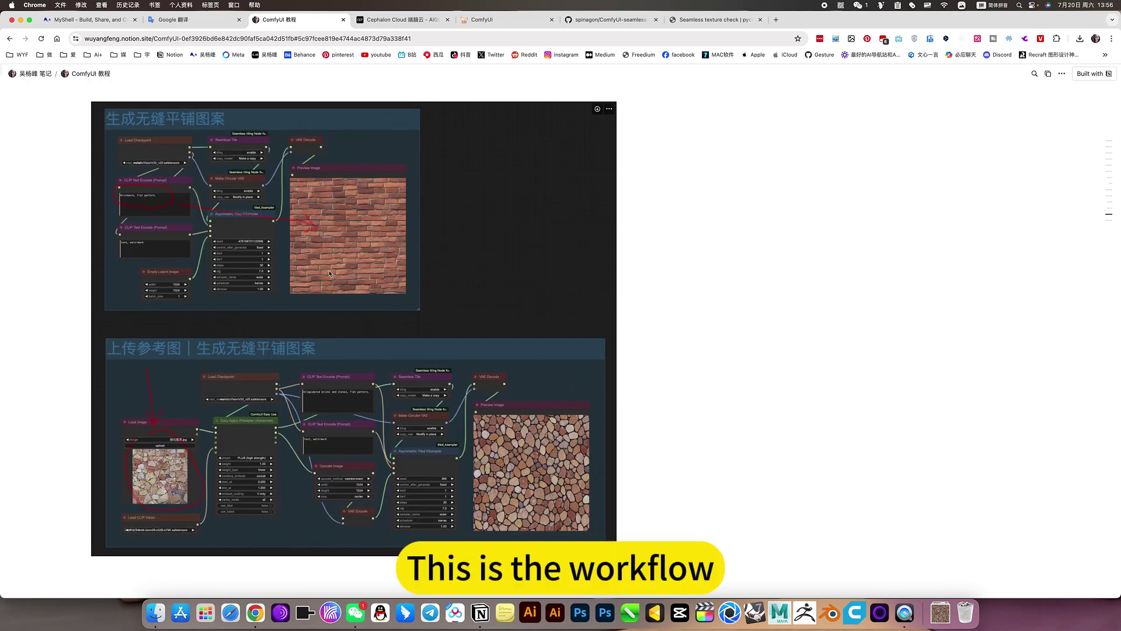
pyautogui.scroll(1, 195, 398)
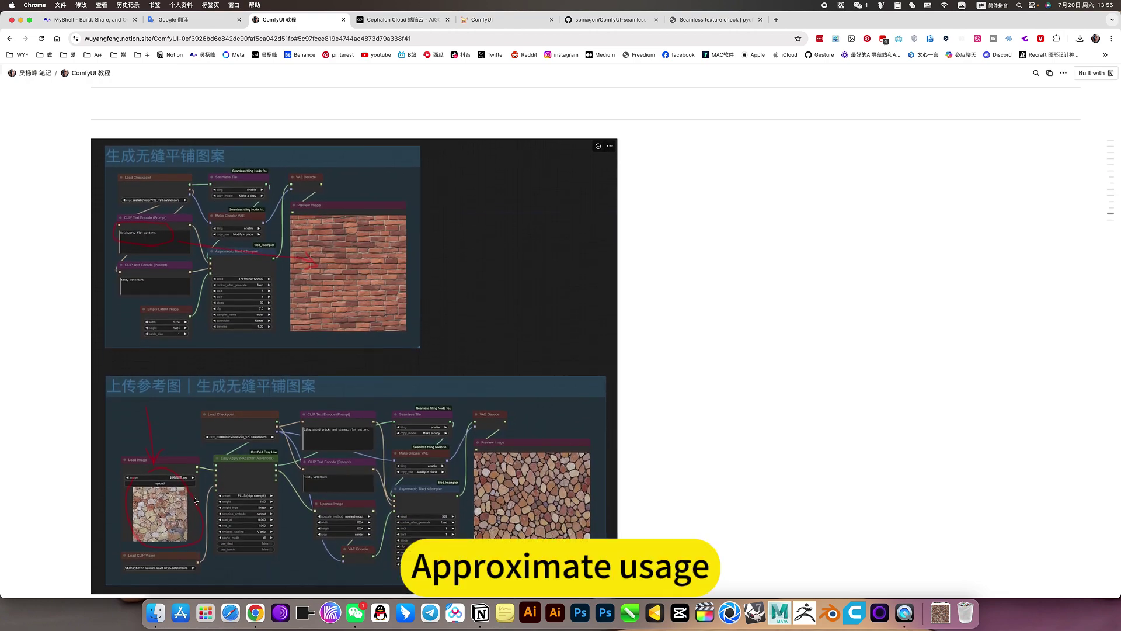
pyautogui.scroll(5, 195, 399)
pyautogui.scroll(-5, 236, 389)
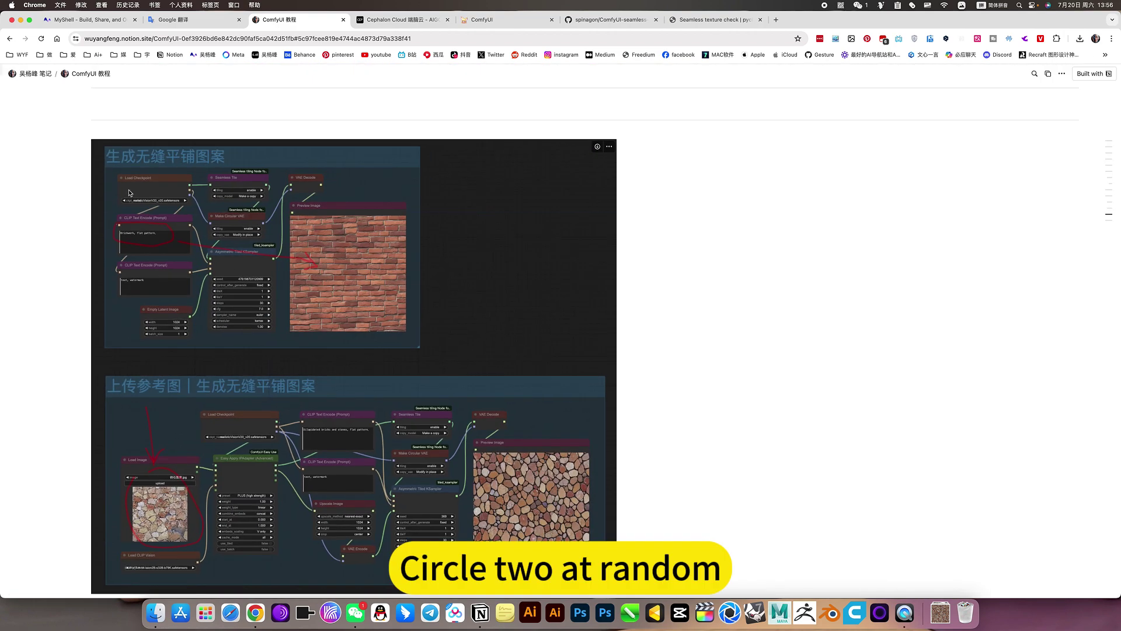
pyautogui.scroll(-3, 410, 294)
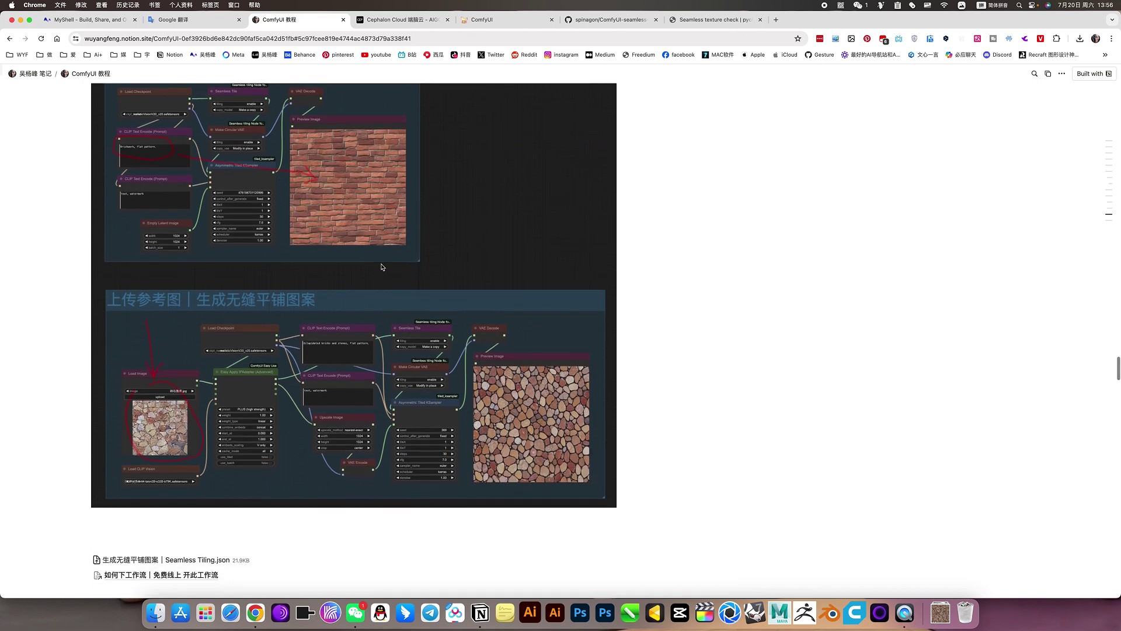